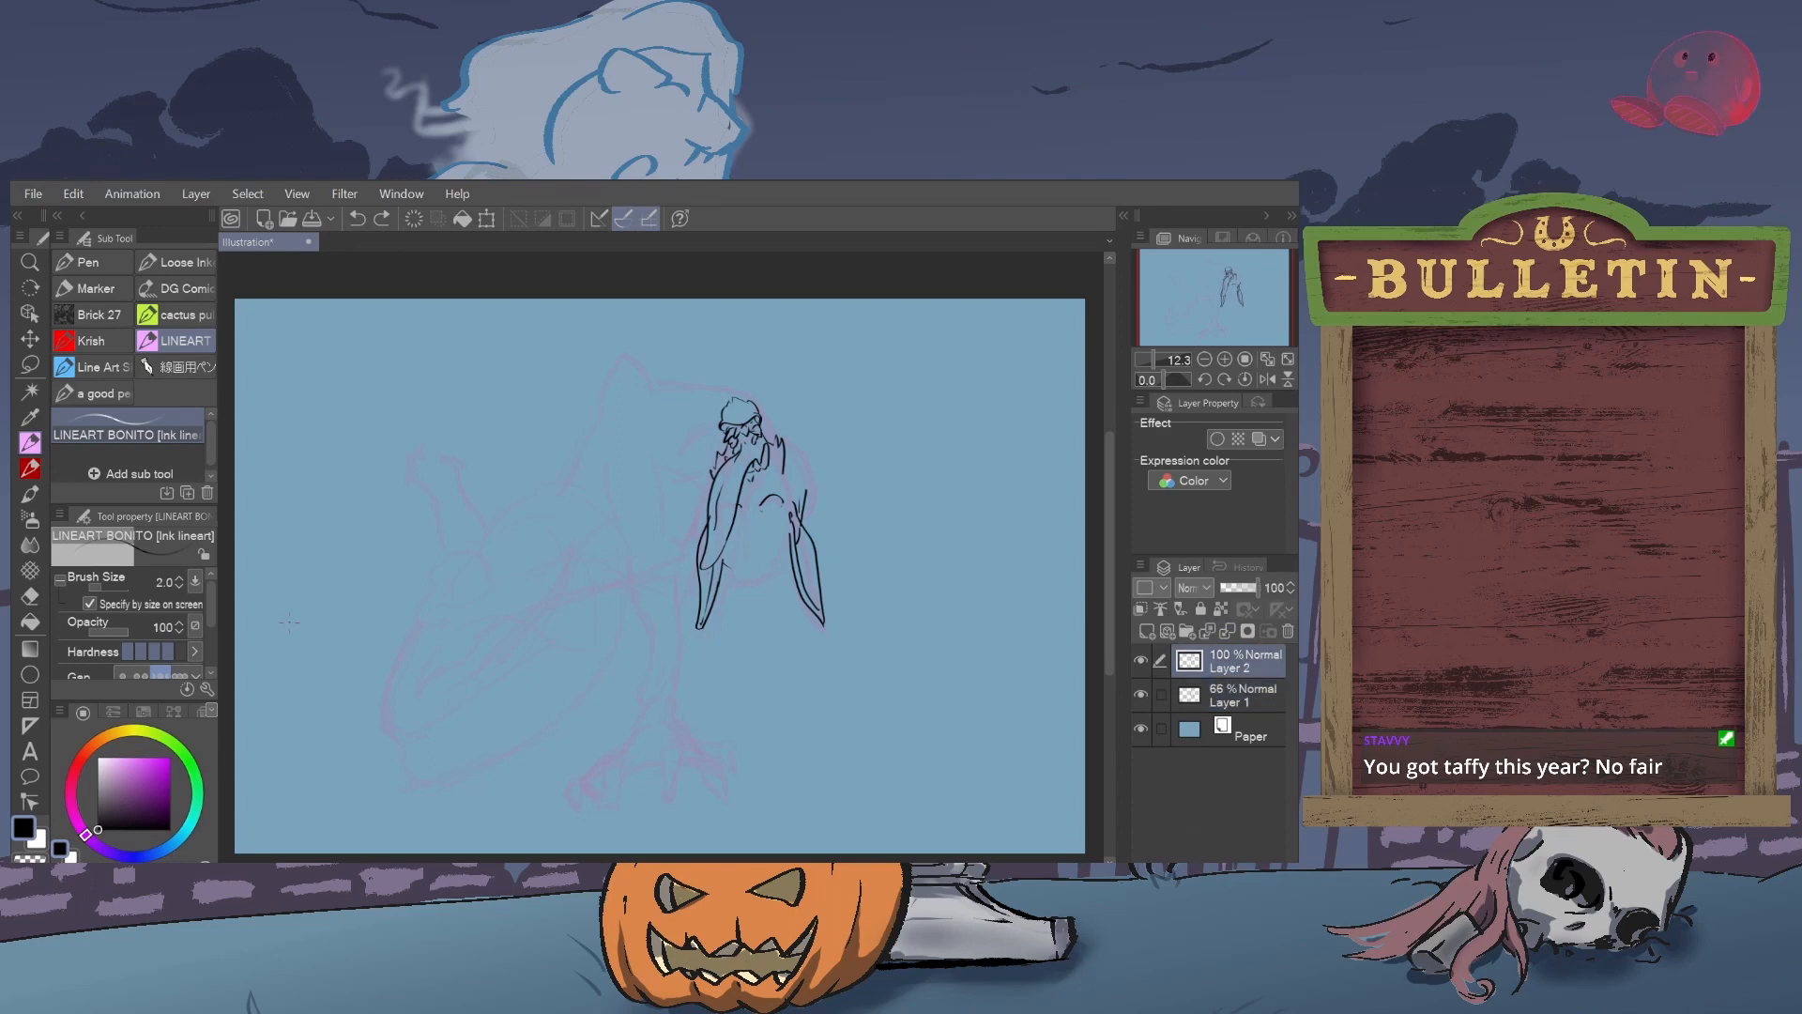
# - Clear the existing black line art from Layer 2, keeping the rough sketch underneath
pyautogui.press('Delete')
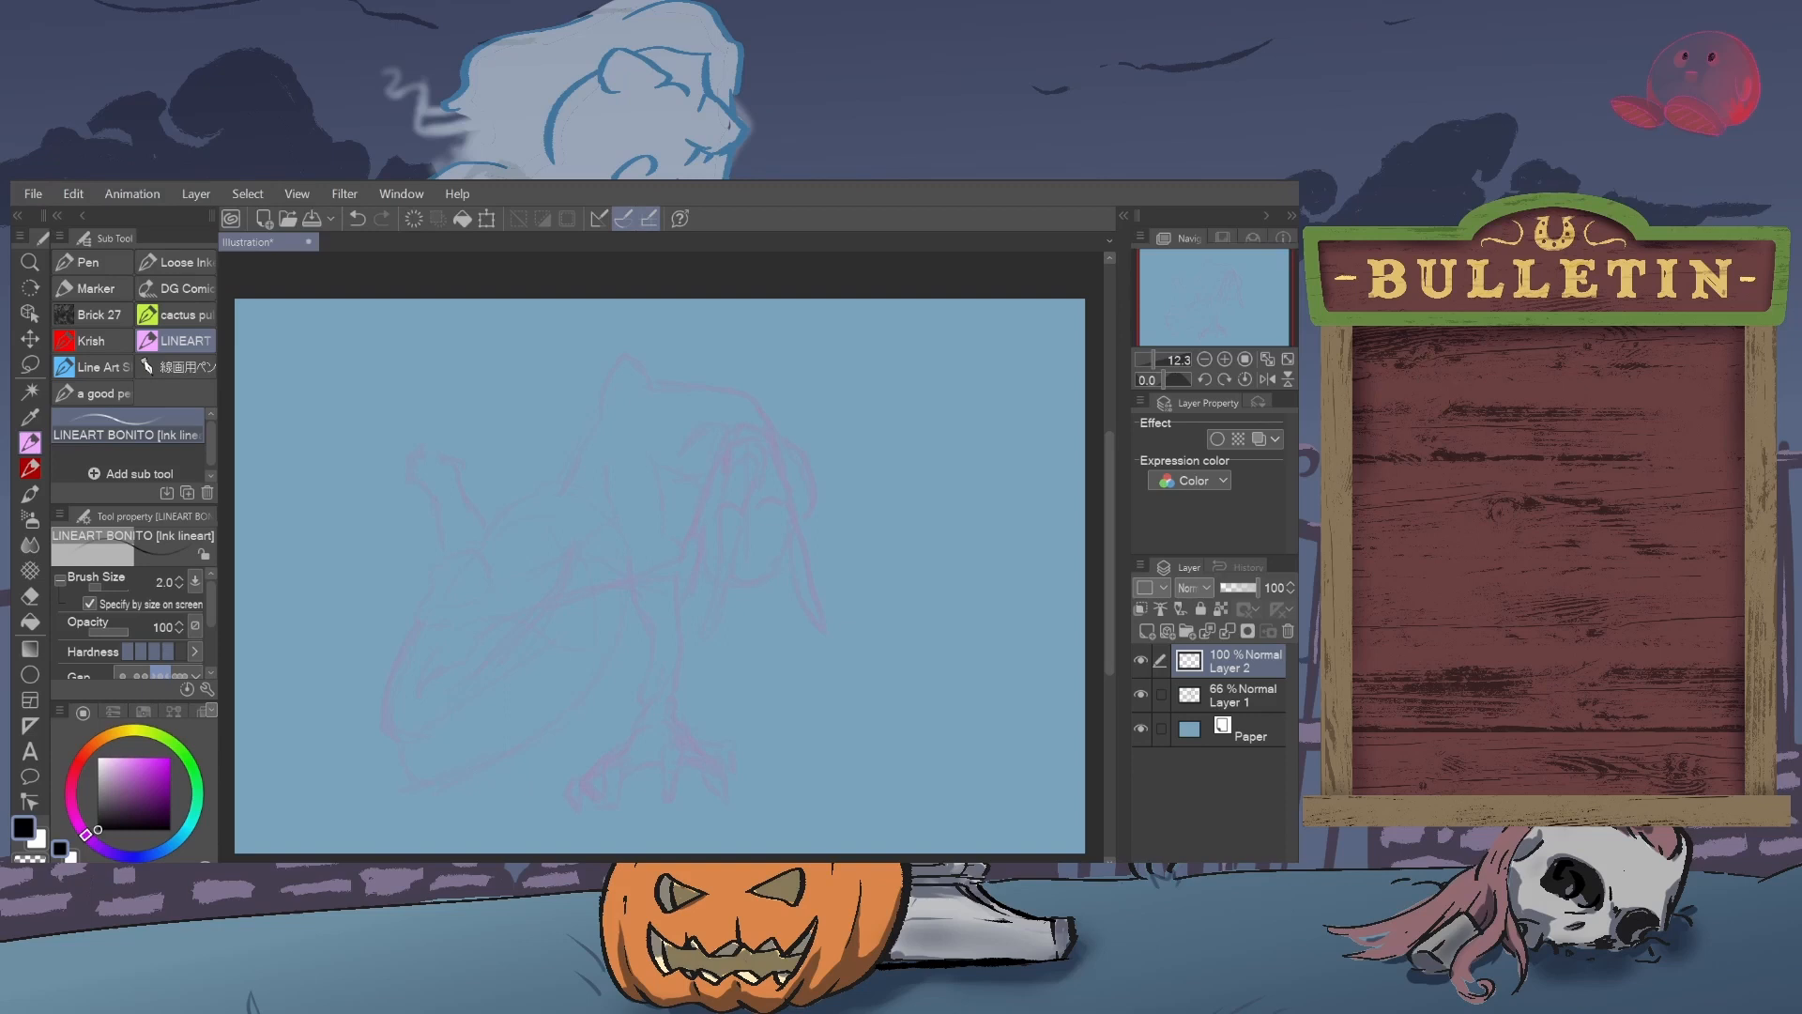
# - Switch to the browser to consult the Random Pose page on lifedrawing.me, and return to the drawing
pyautogui.moveTo(1299, 235)
pyautogui.mouseDown()
pyautogui.moveTo(1296, 208)
pyautogui.moveTo(802, 386)
pyautogui.moveTo(293, 620)
pyautogui.moveTo(252, 155)
pyautogui.mouseUp()
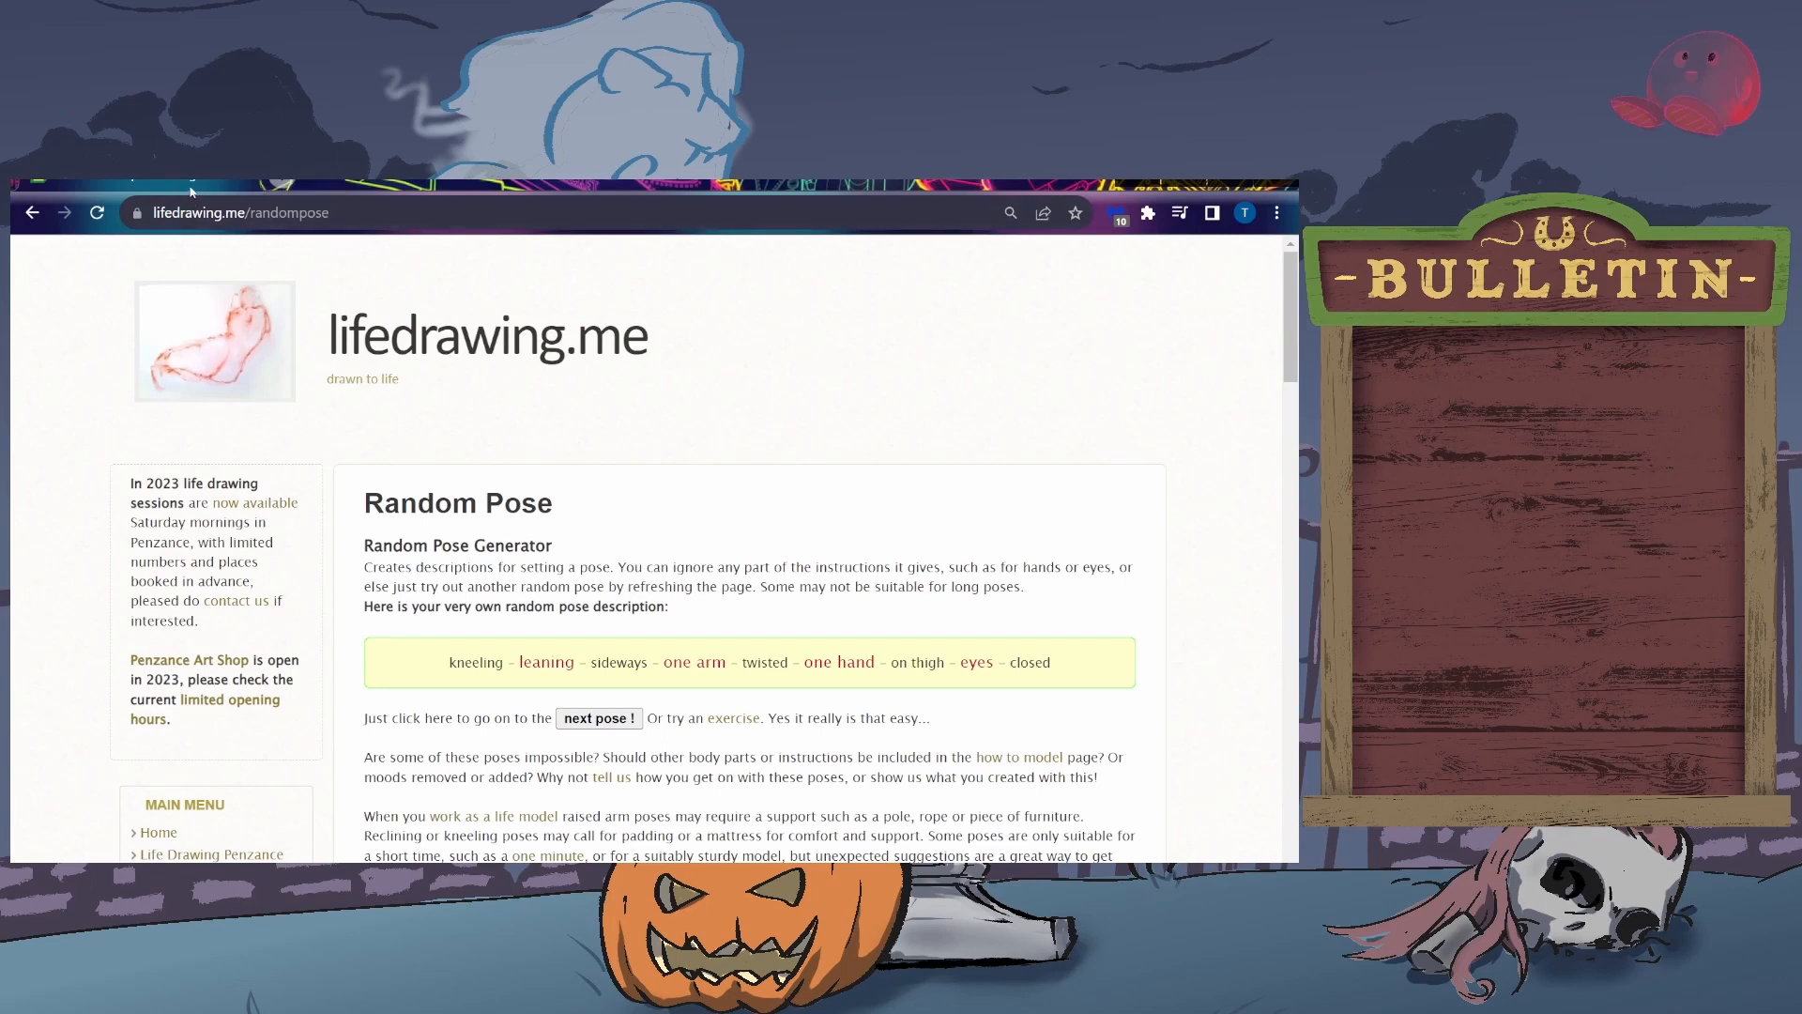
pyautogui.moveTo(191, 192); pyautogui.dragTo(1298, 181)
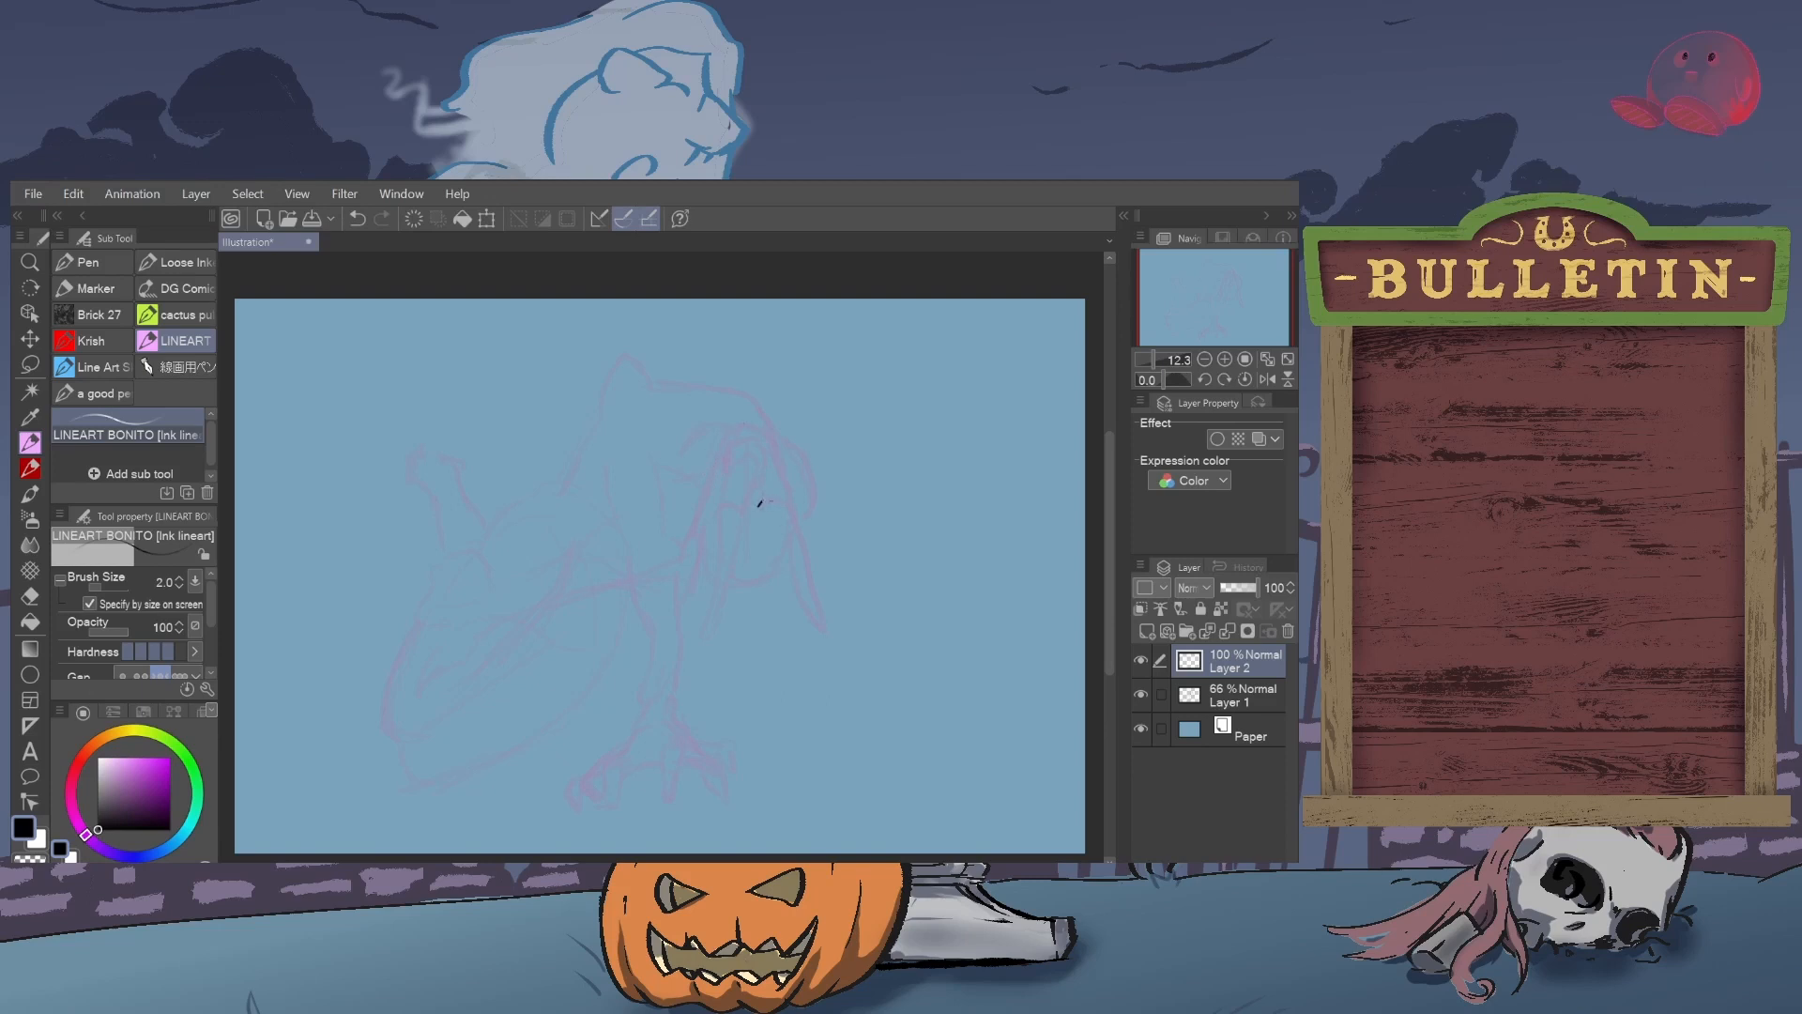
# - Ink the character's closed right-hand eye, brow curl and cheek contour over the sketched face on Layer 2
pyautogui.hotkey('ctrl', 'z')
pyautogui.moveTo(775, 489); pyautogui.dragTo(792, 492)
pyautogui.hotkey('ctrl', 'z')
pyautogui.moveTo(788, 515); pyautogui.dragTo(796, 526)
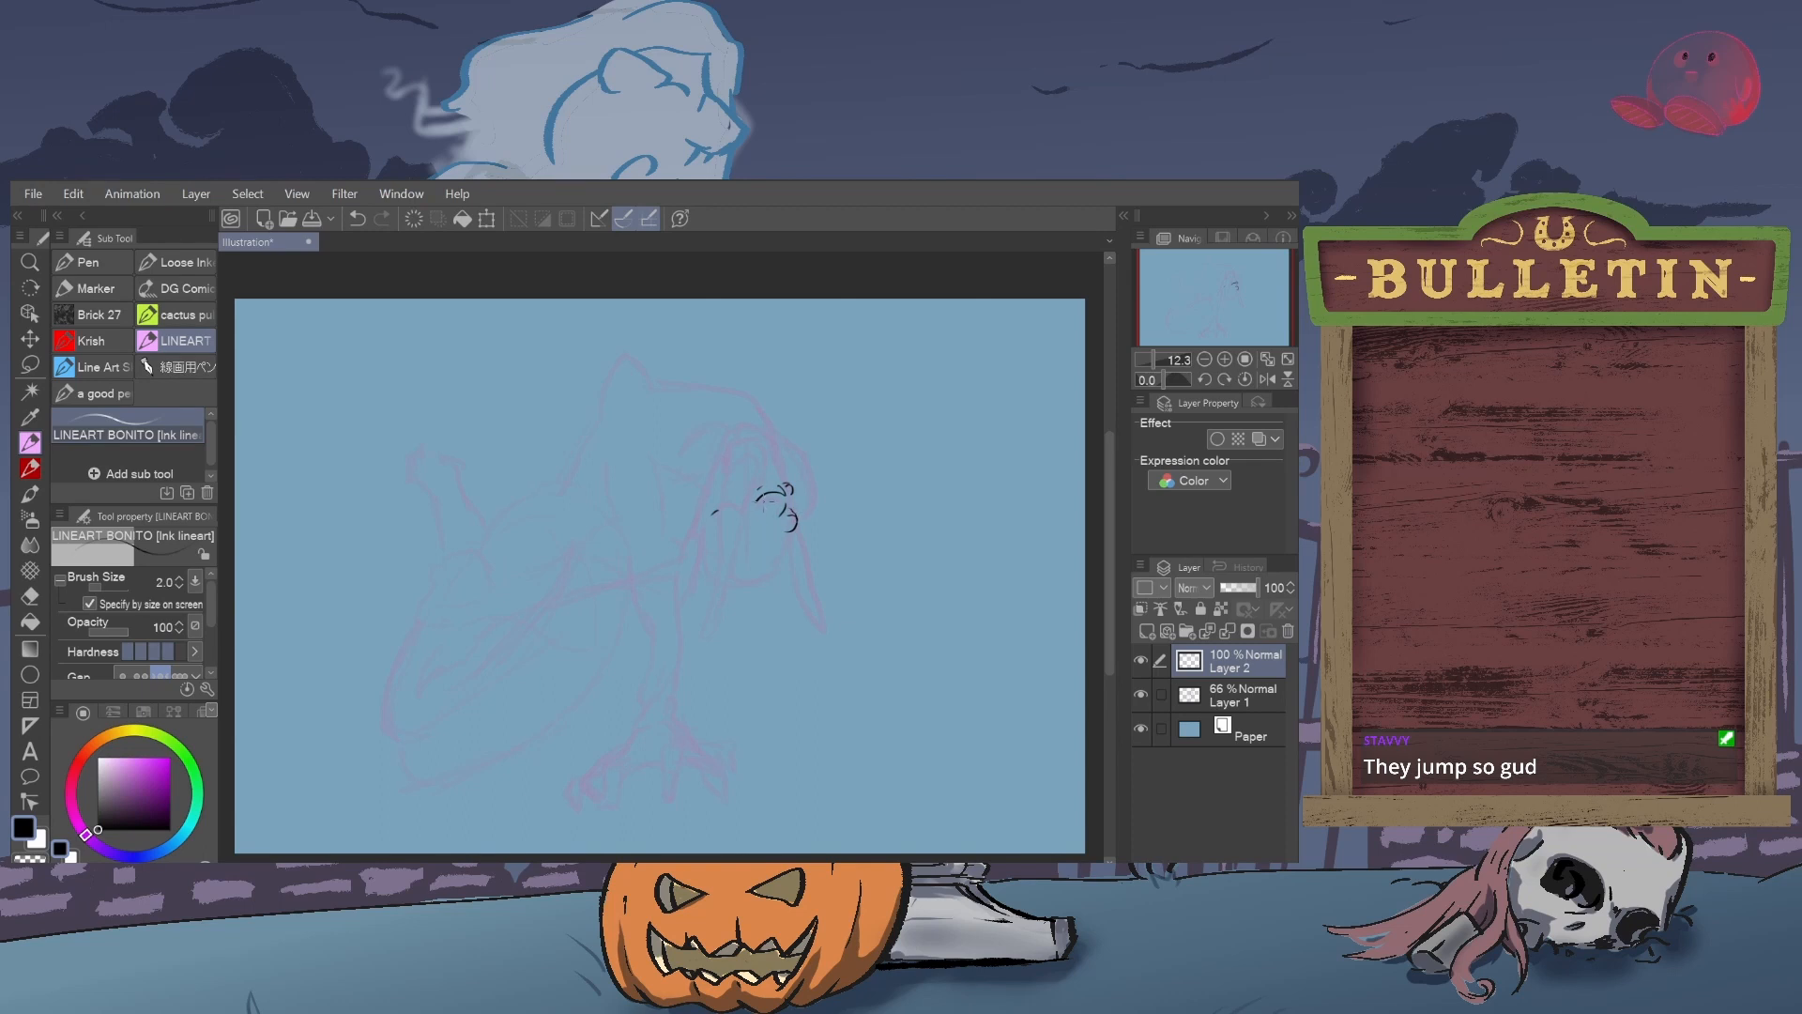
pyautogui.moveTo(764, 500); pyautogui.dragTo(781, 495)
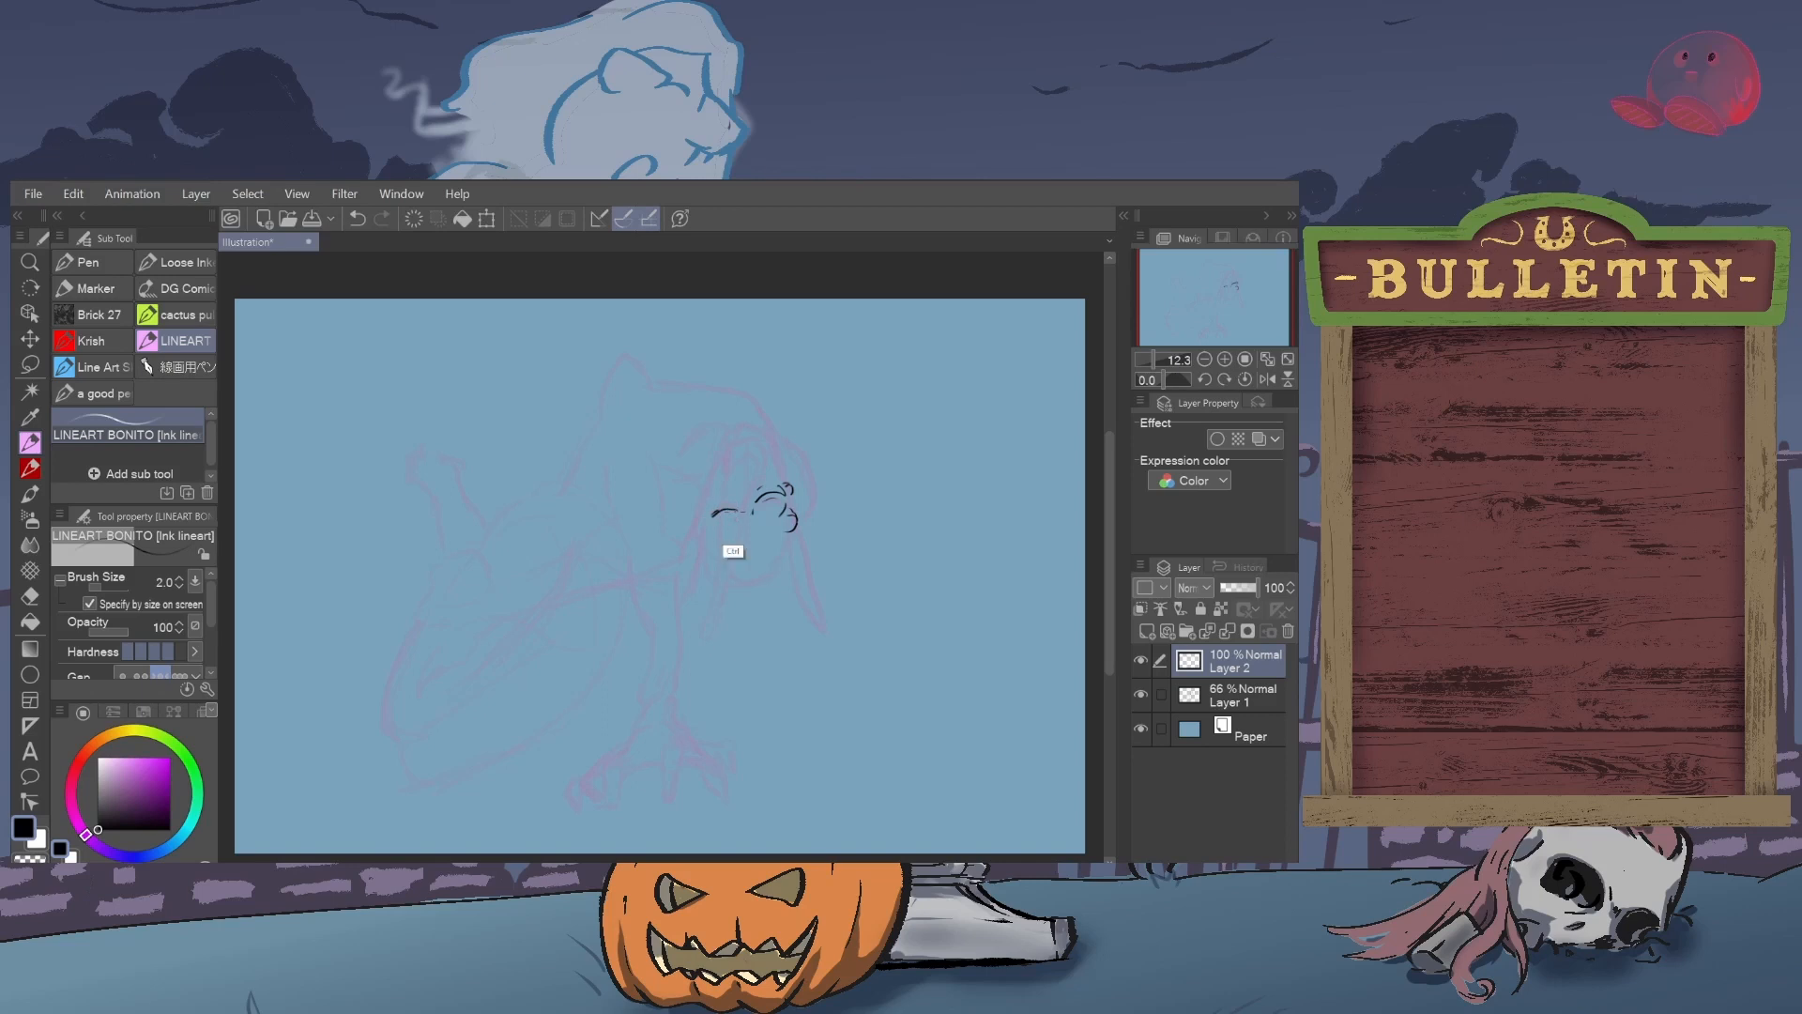
# - Ink the other closed eye with its brow and cheek curls, and complete the face with nose, mouth and chin
pyautogui.hotkey('ctrl', 'z')
pyautogui.moveTo(714, 514); pyautogui.dragTo(738, 509)
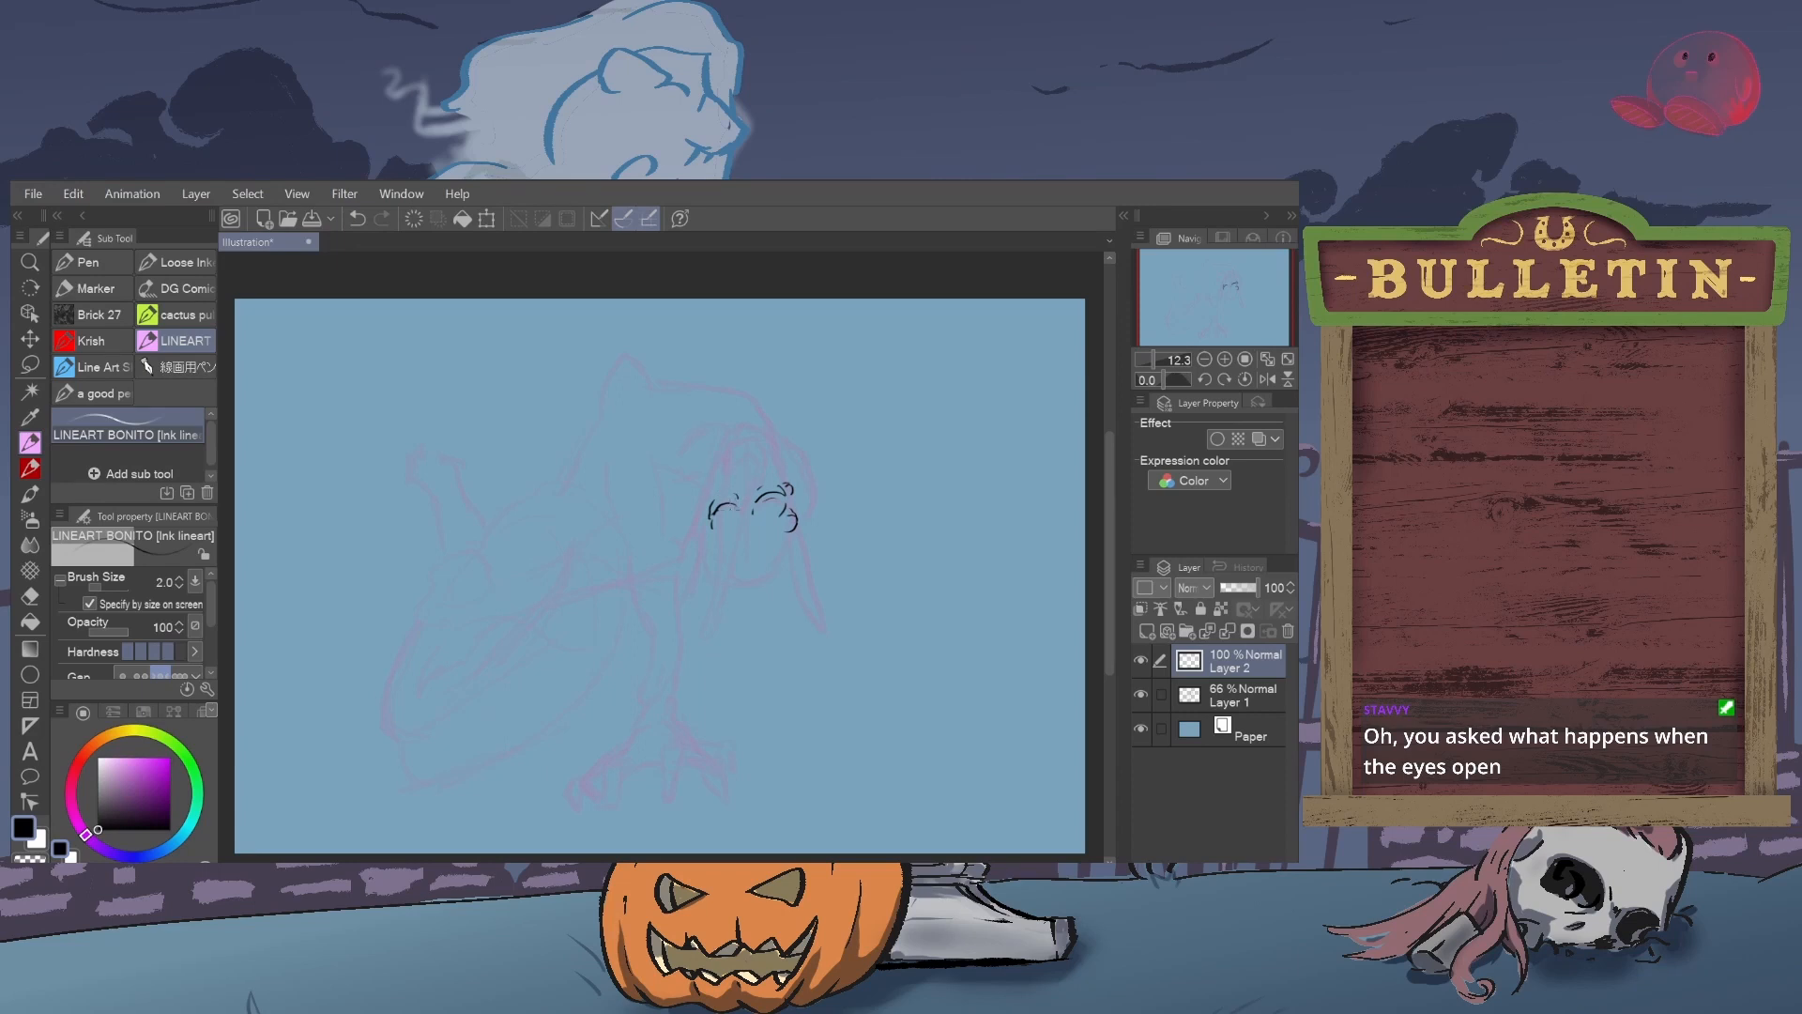
pyautogui.hotkey('ctrl', 'z')
pyautogui.hotkey('ctrl', 'y')
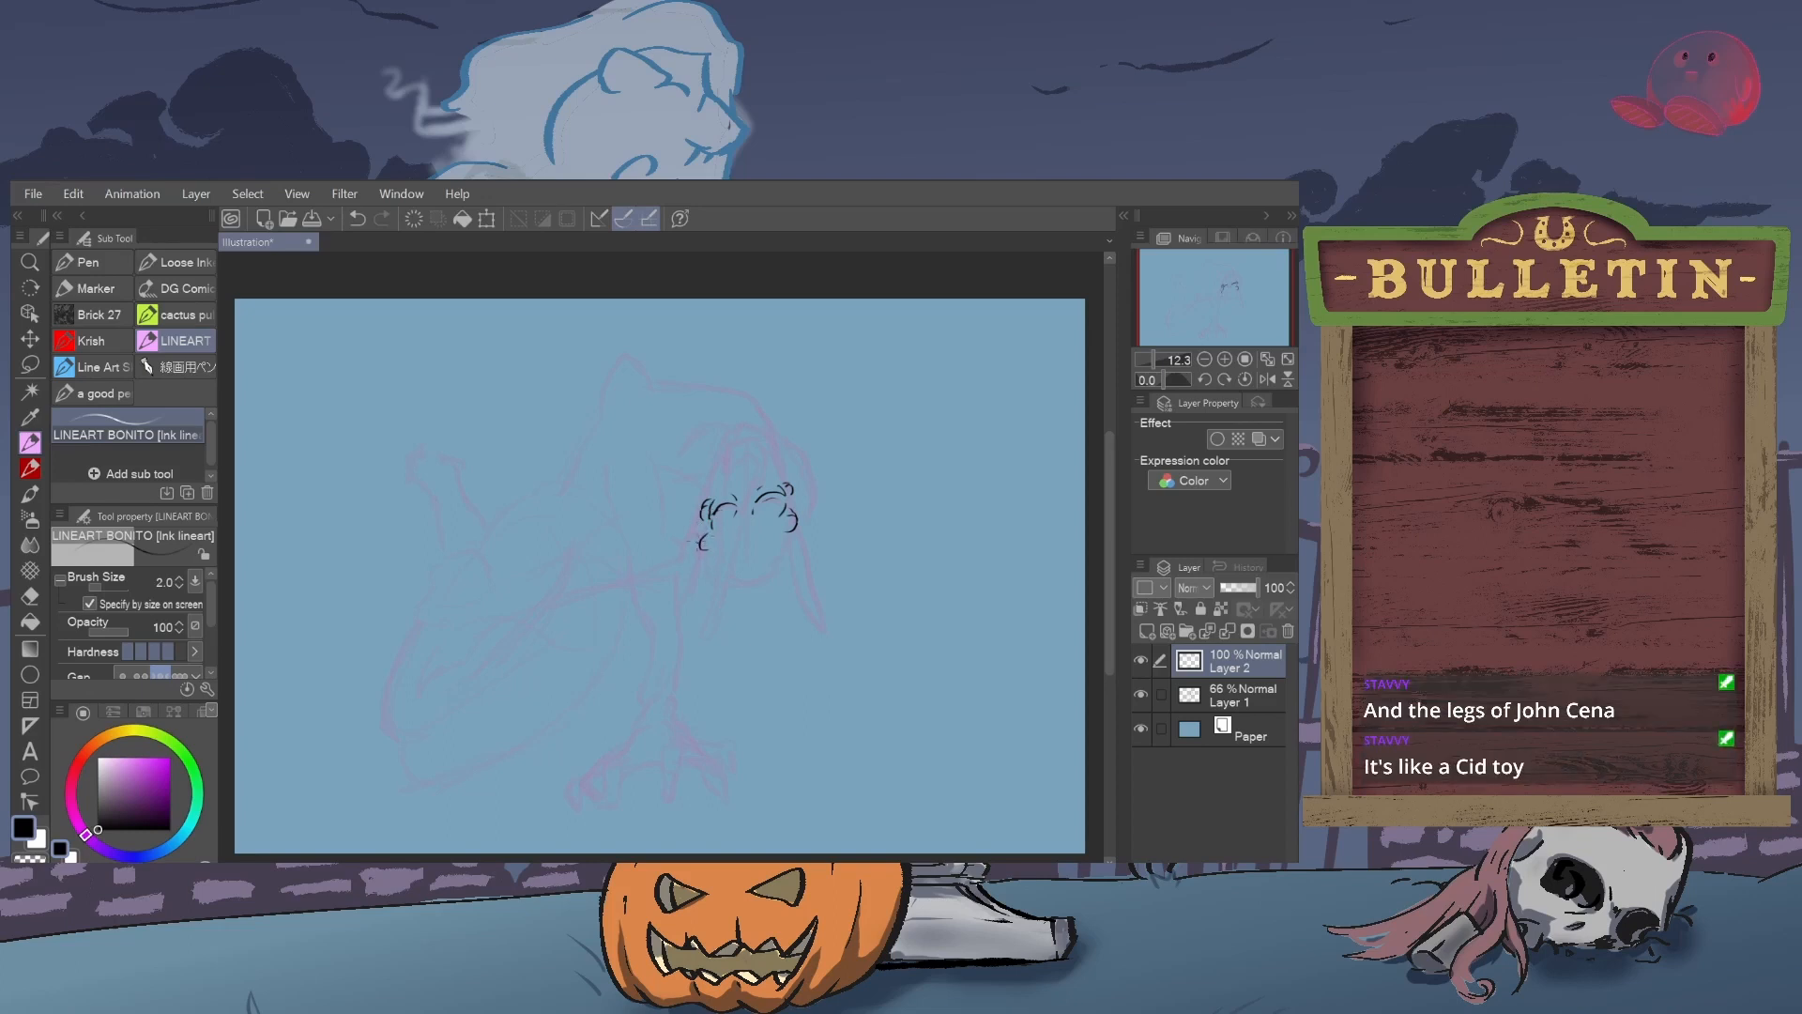
pyautogui.moveTo(706, 522); pyautogui.dragTo(698, 544)
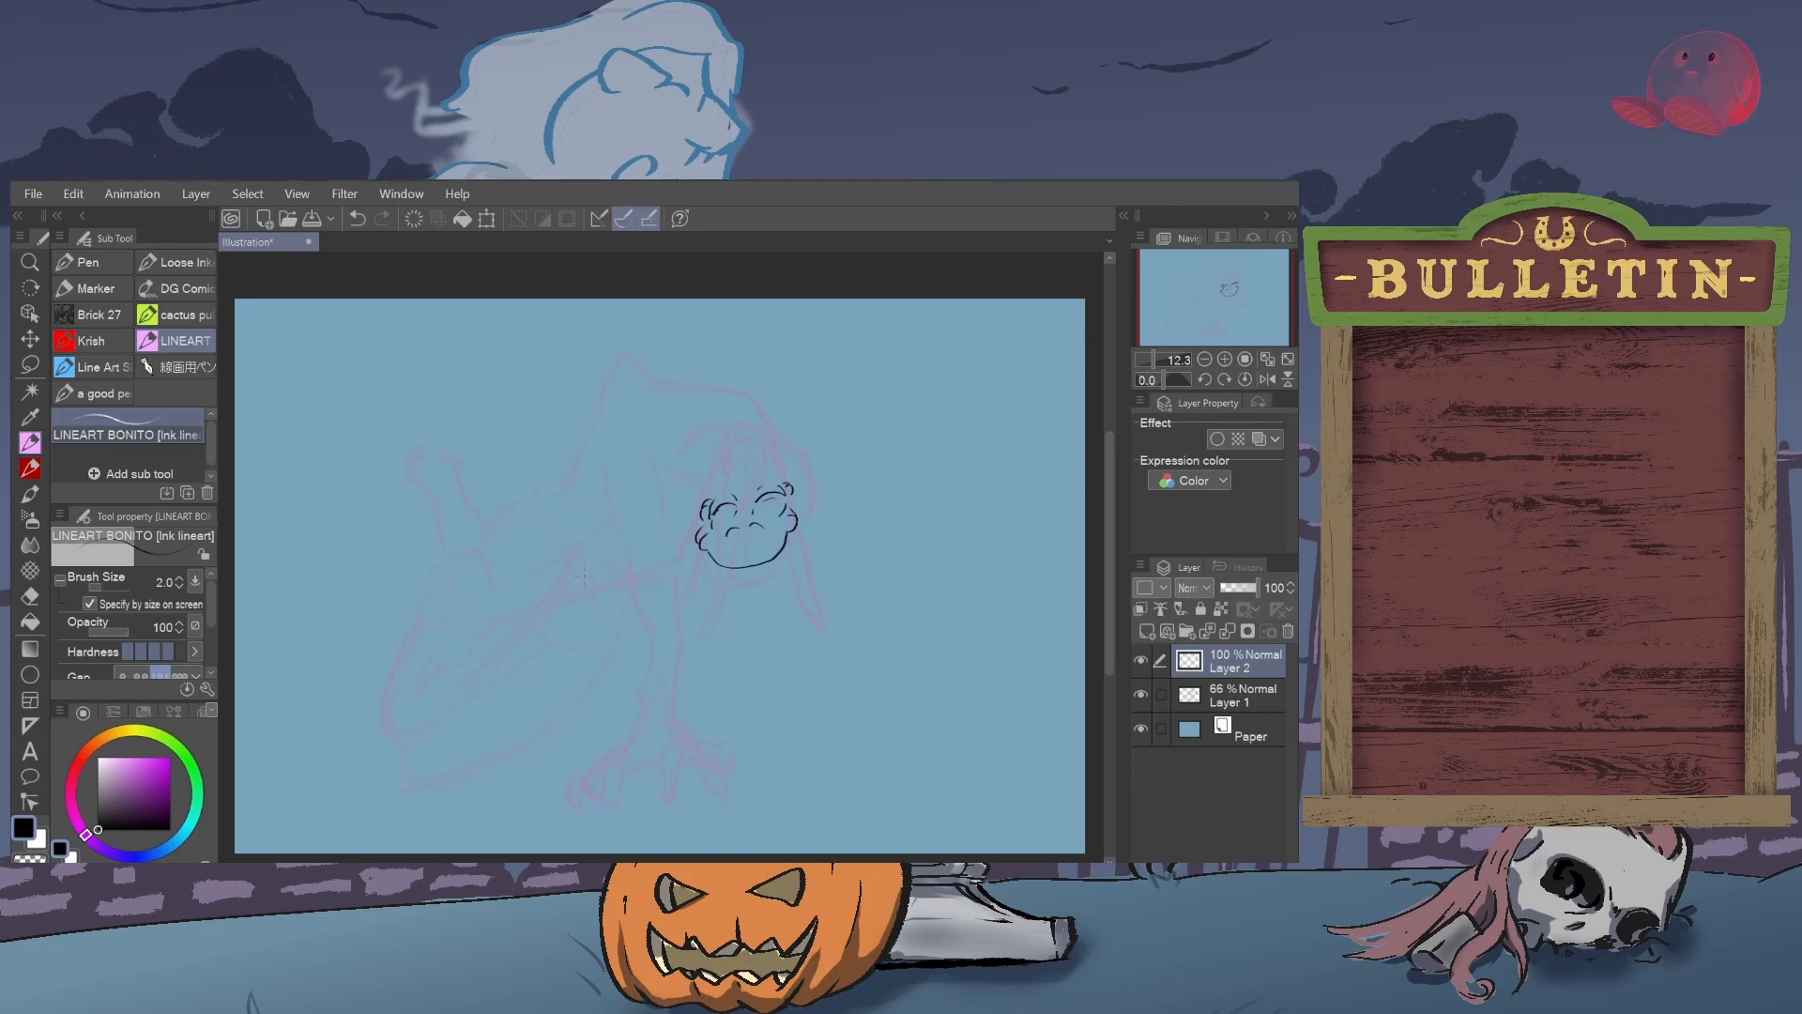
# - Ink a curved belt-like band with crossbars at the upper end of the sketched elongated body shape
pyautogui.moveTo(589, 532); pyautogui.dragTo(580, 567)
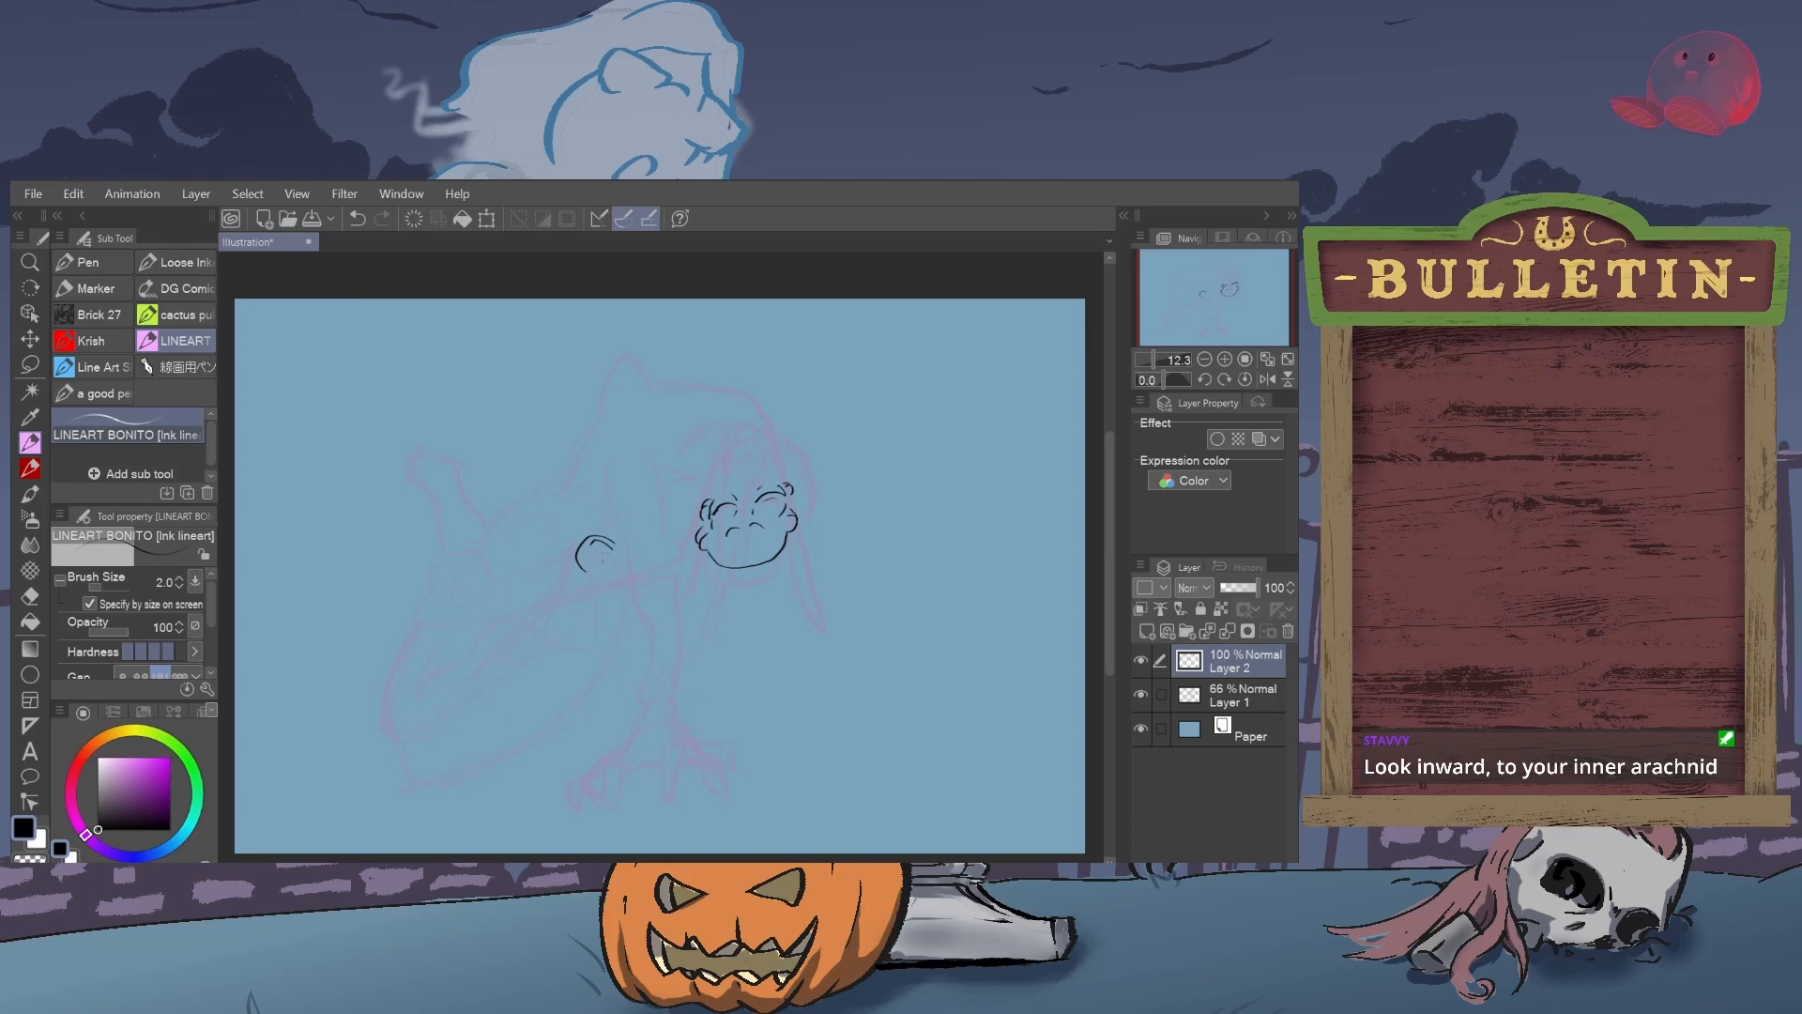
pyautogui.hotkey('ctrl', 'z')
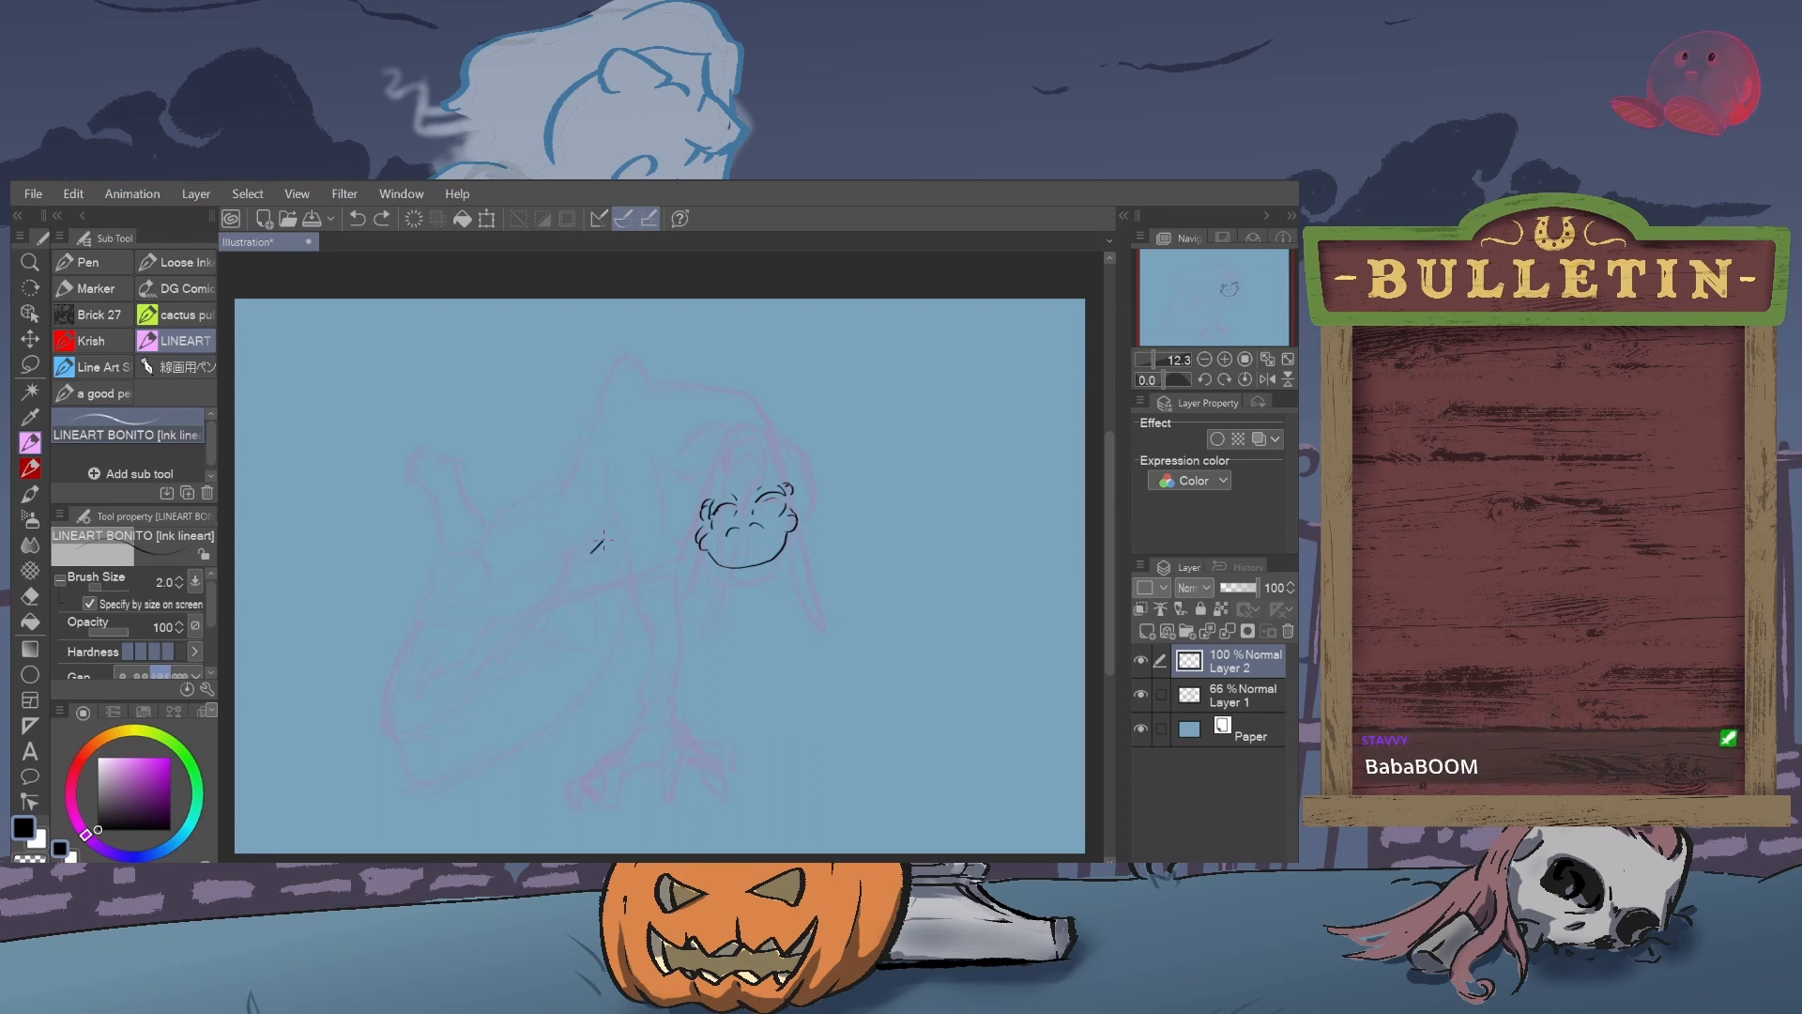
pyautogui.moveTo(595, 532); pyautogui.dragTo(602, 543)
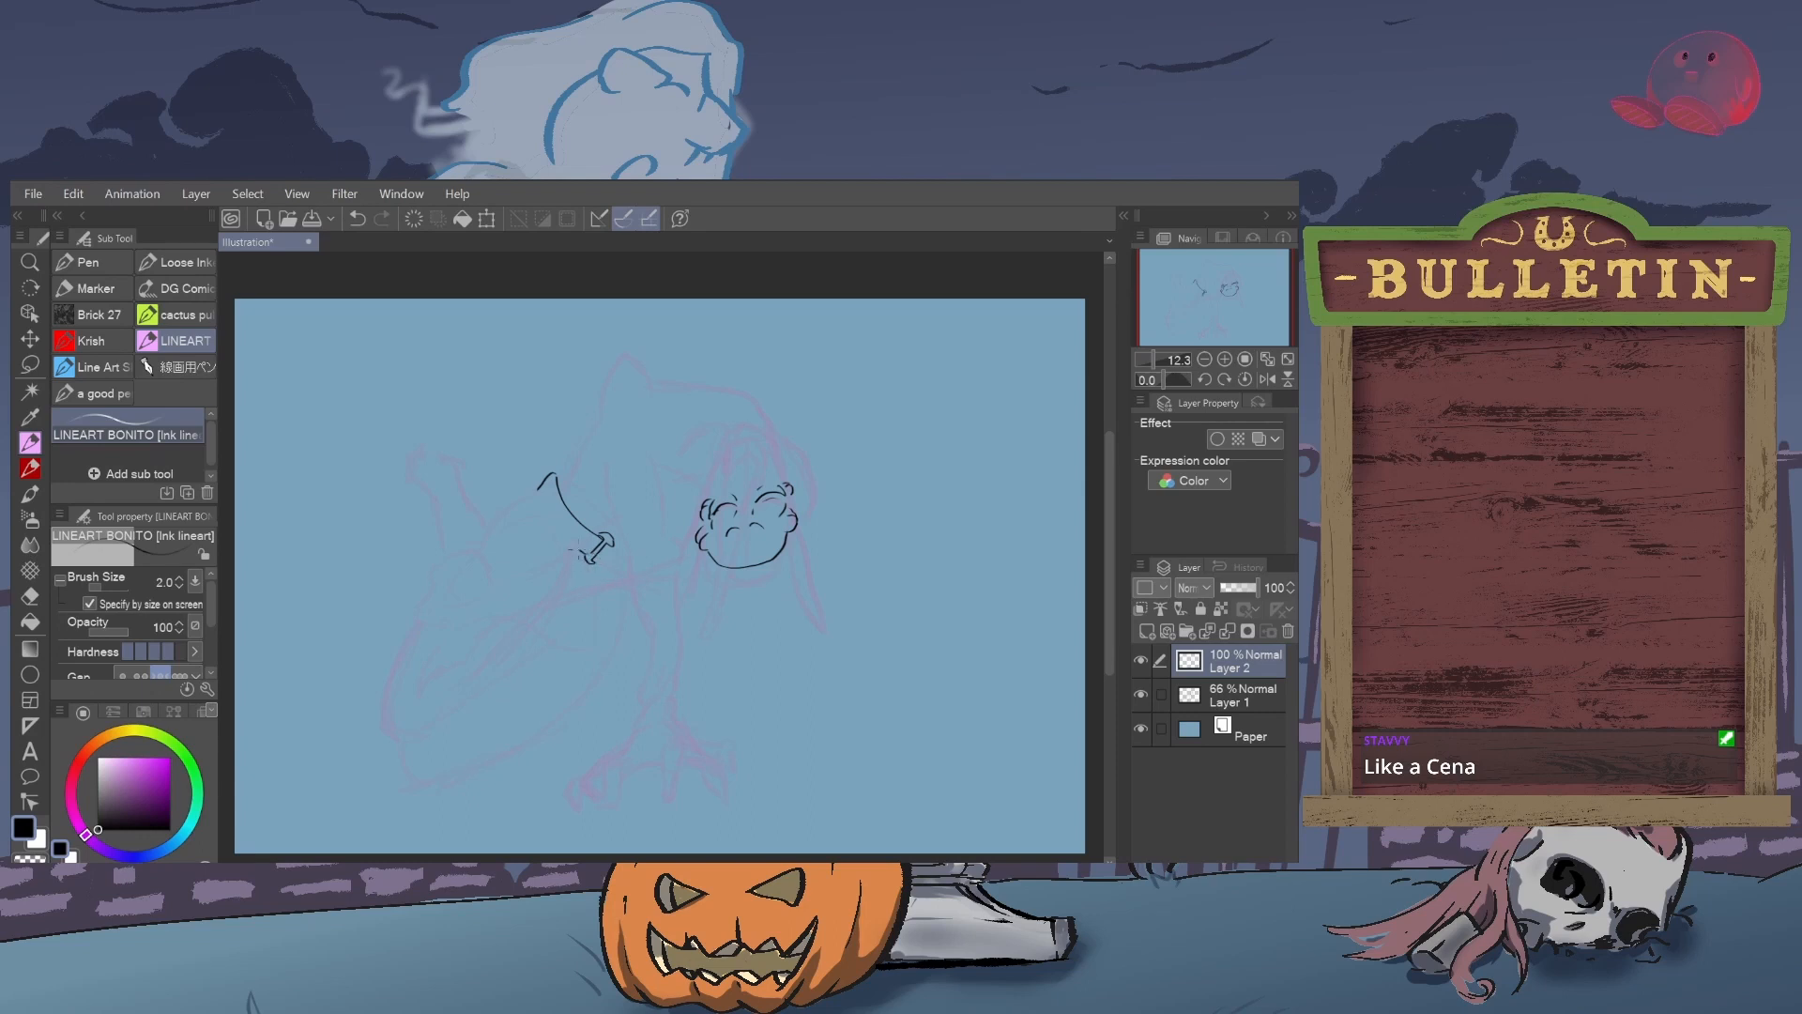
pyautogui.moveTo(580, 552); pyautogui.dragTo(552, 527)
pyautogui.hotkey('ctrl', 'z')
pyautogui.moveTo(540, 488); pyautogui.dragTo(555, 474)
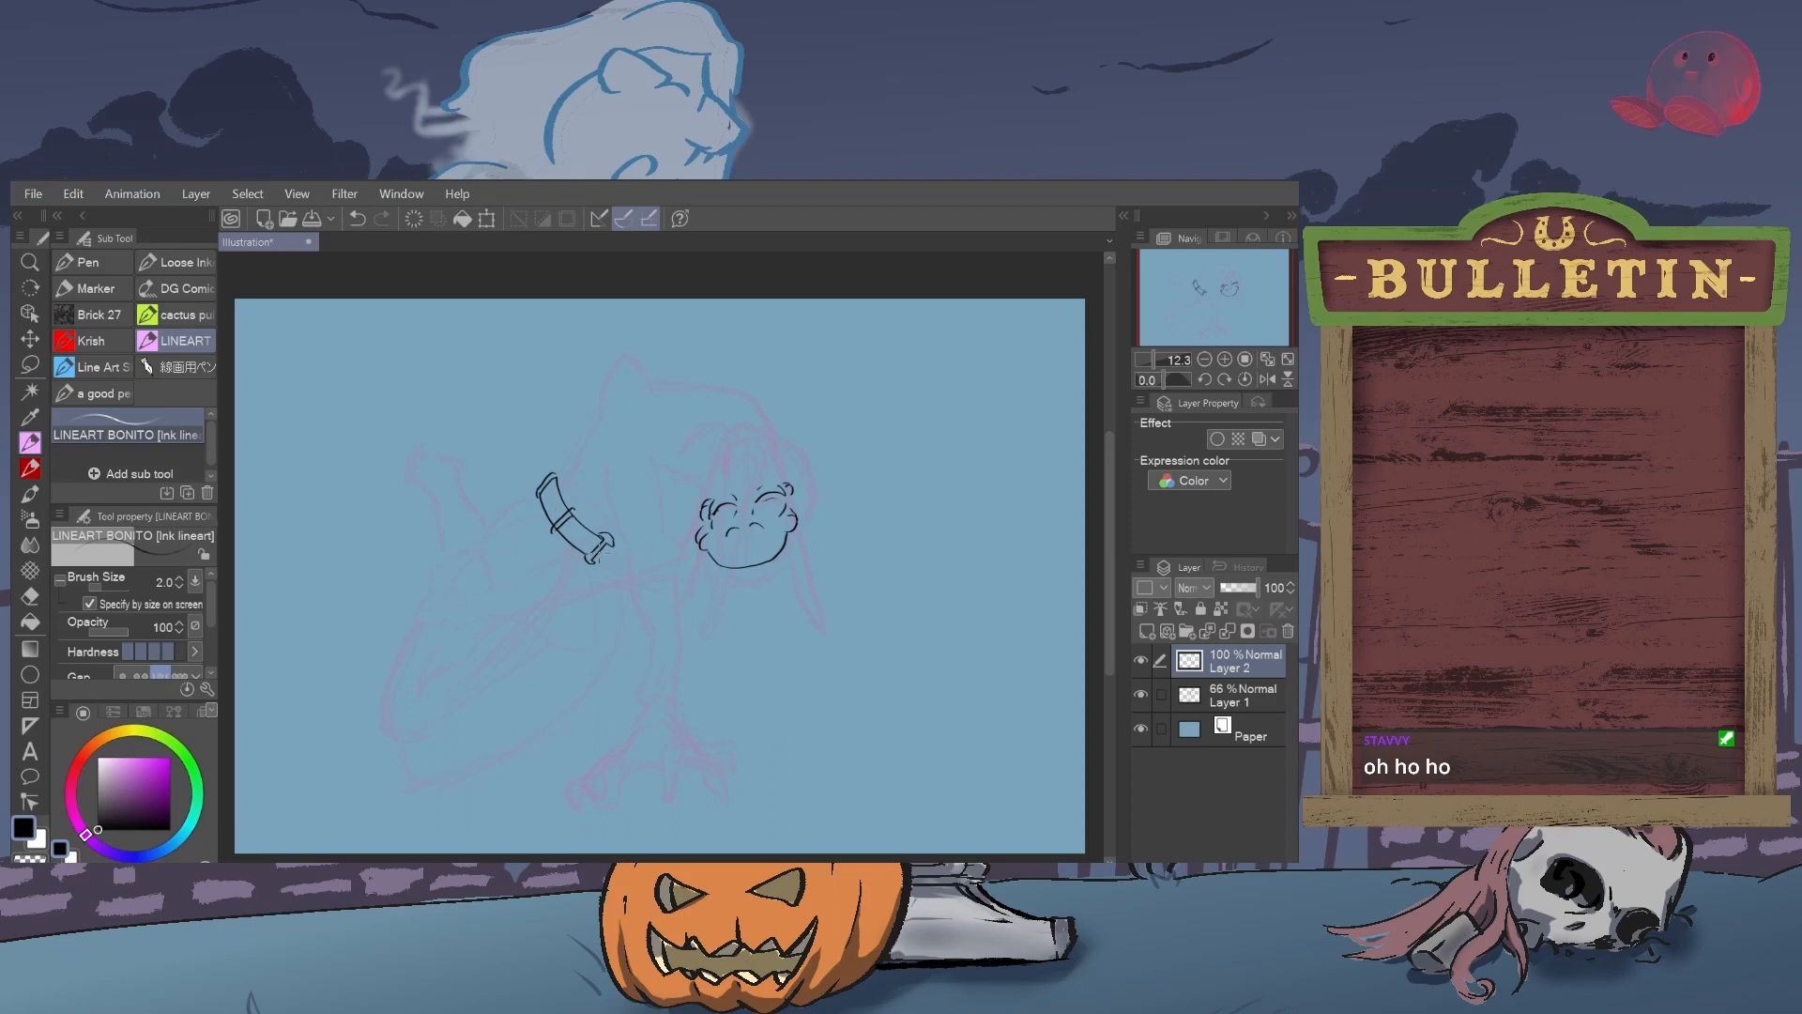
# - Add small buckle-like details at the band's lower end and a second edge along its outer side
pyautogui.hotkey('ctrl', 'z')
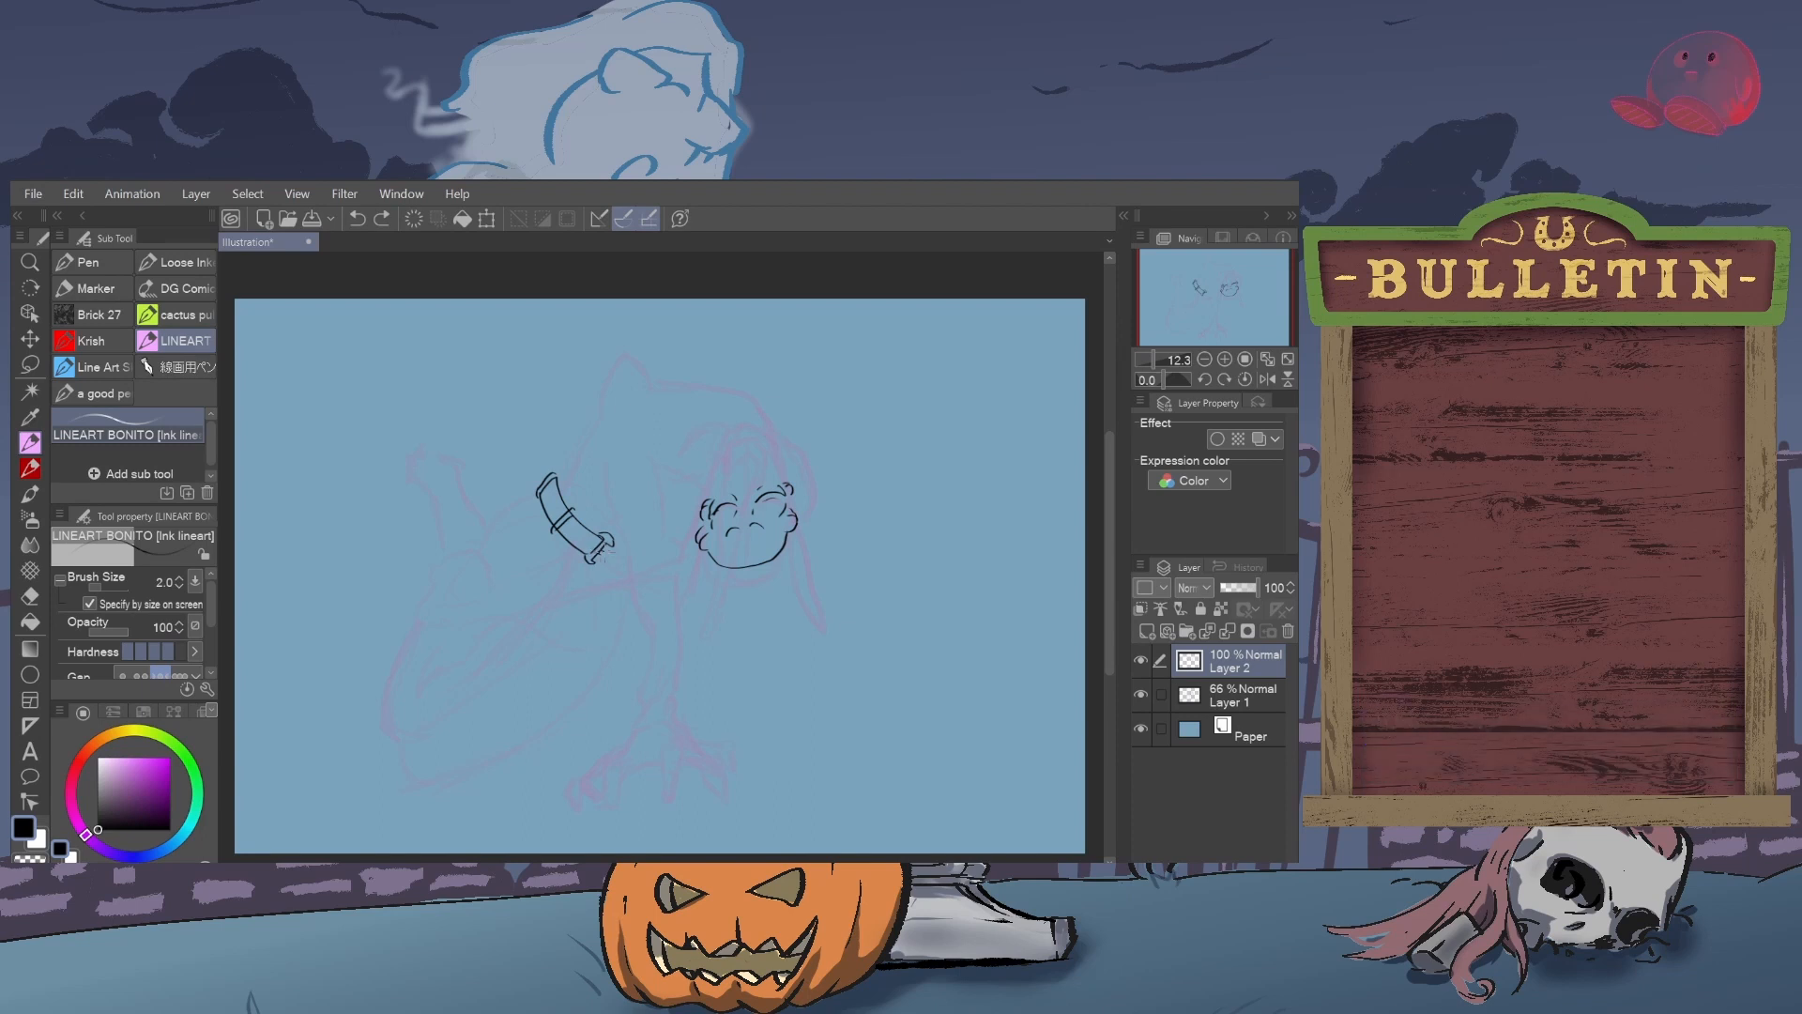
pyautogui.moveTo(602, 554); pyautogui.dragTo(609, 547)
pyautogui.hotkey('ctrl', 'z')
pyautogui.moveTo(601, 555); pyautogui.dragTo(606, 549)
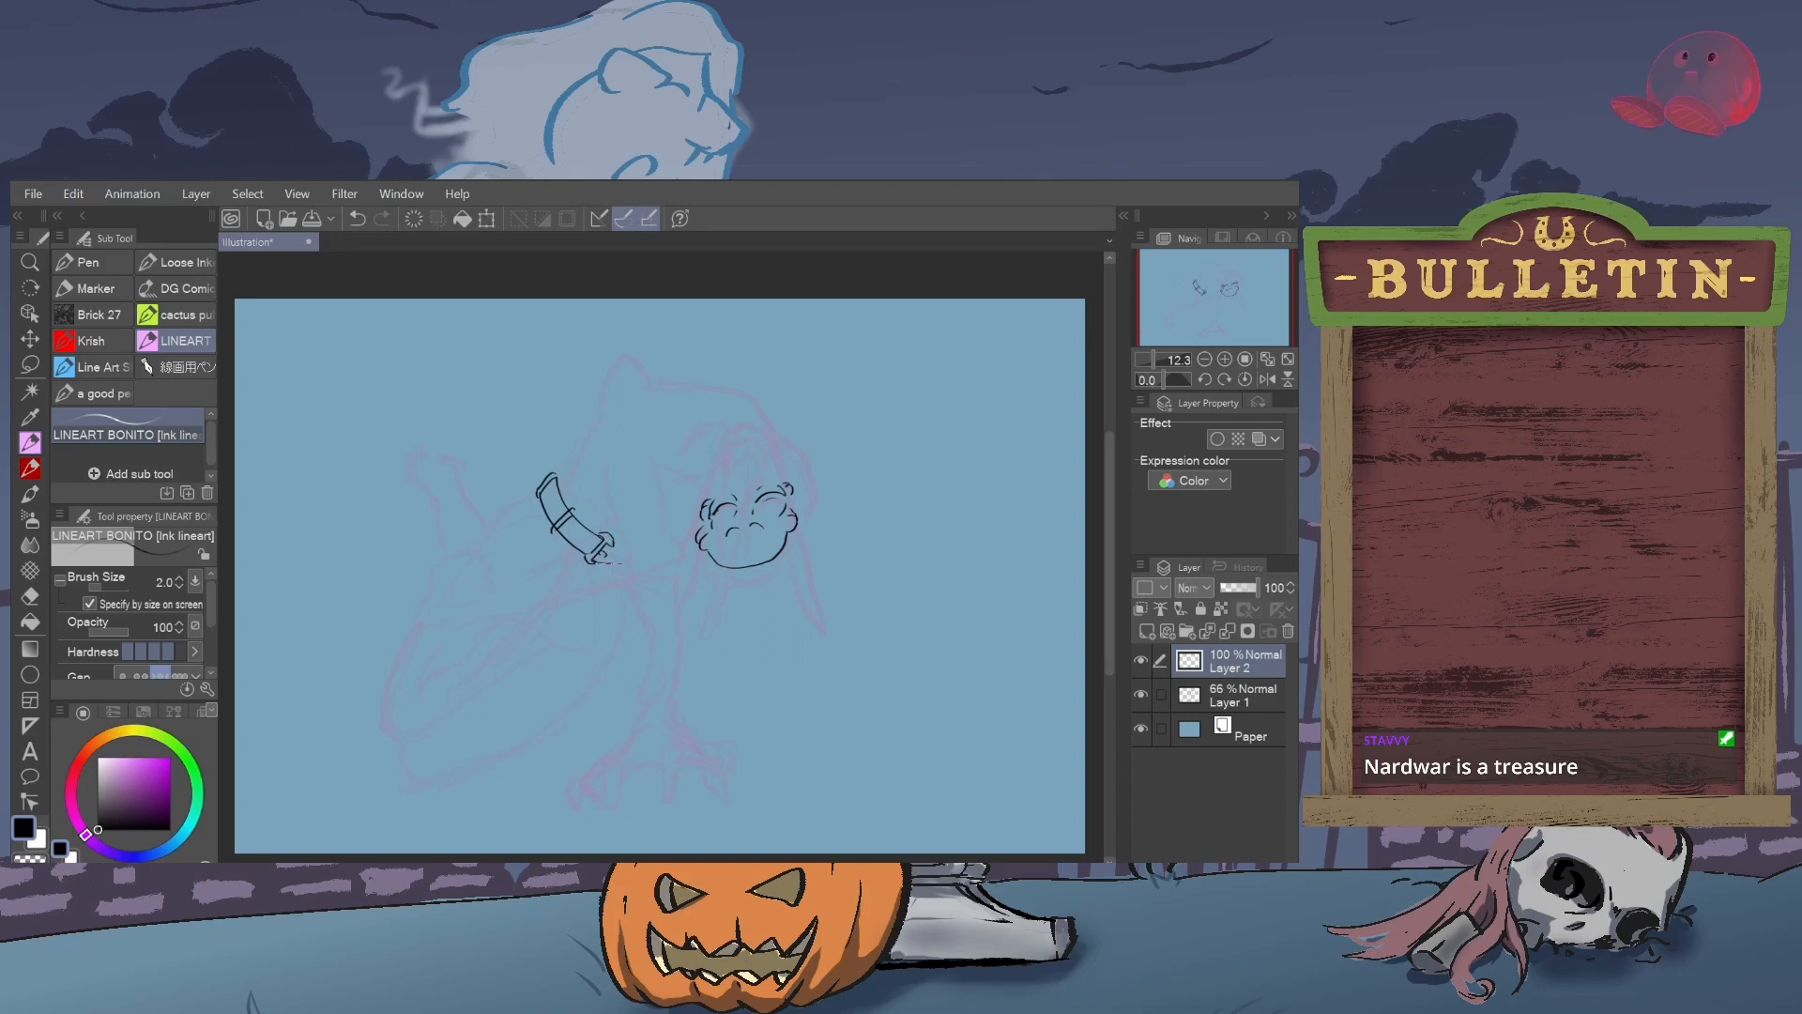
pyautogui.hotkey('ctrl', 'z')
pyautogui.moveTo(619, 567); pyautogui.dragTo(623, 567)
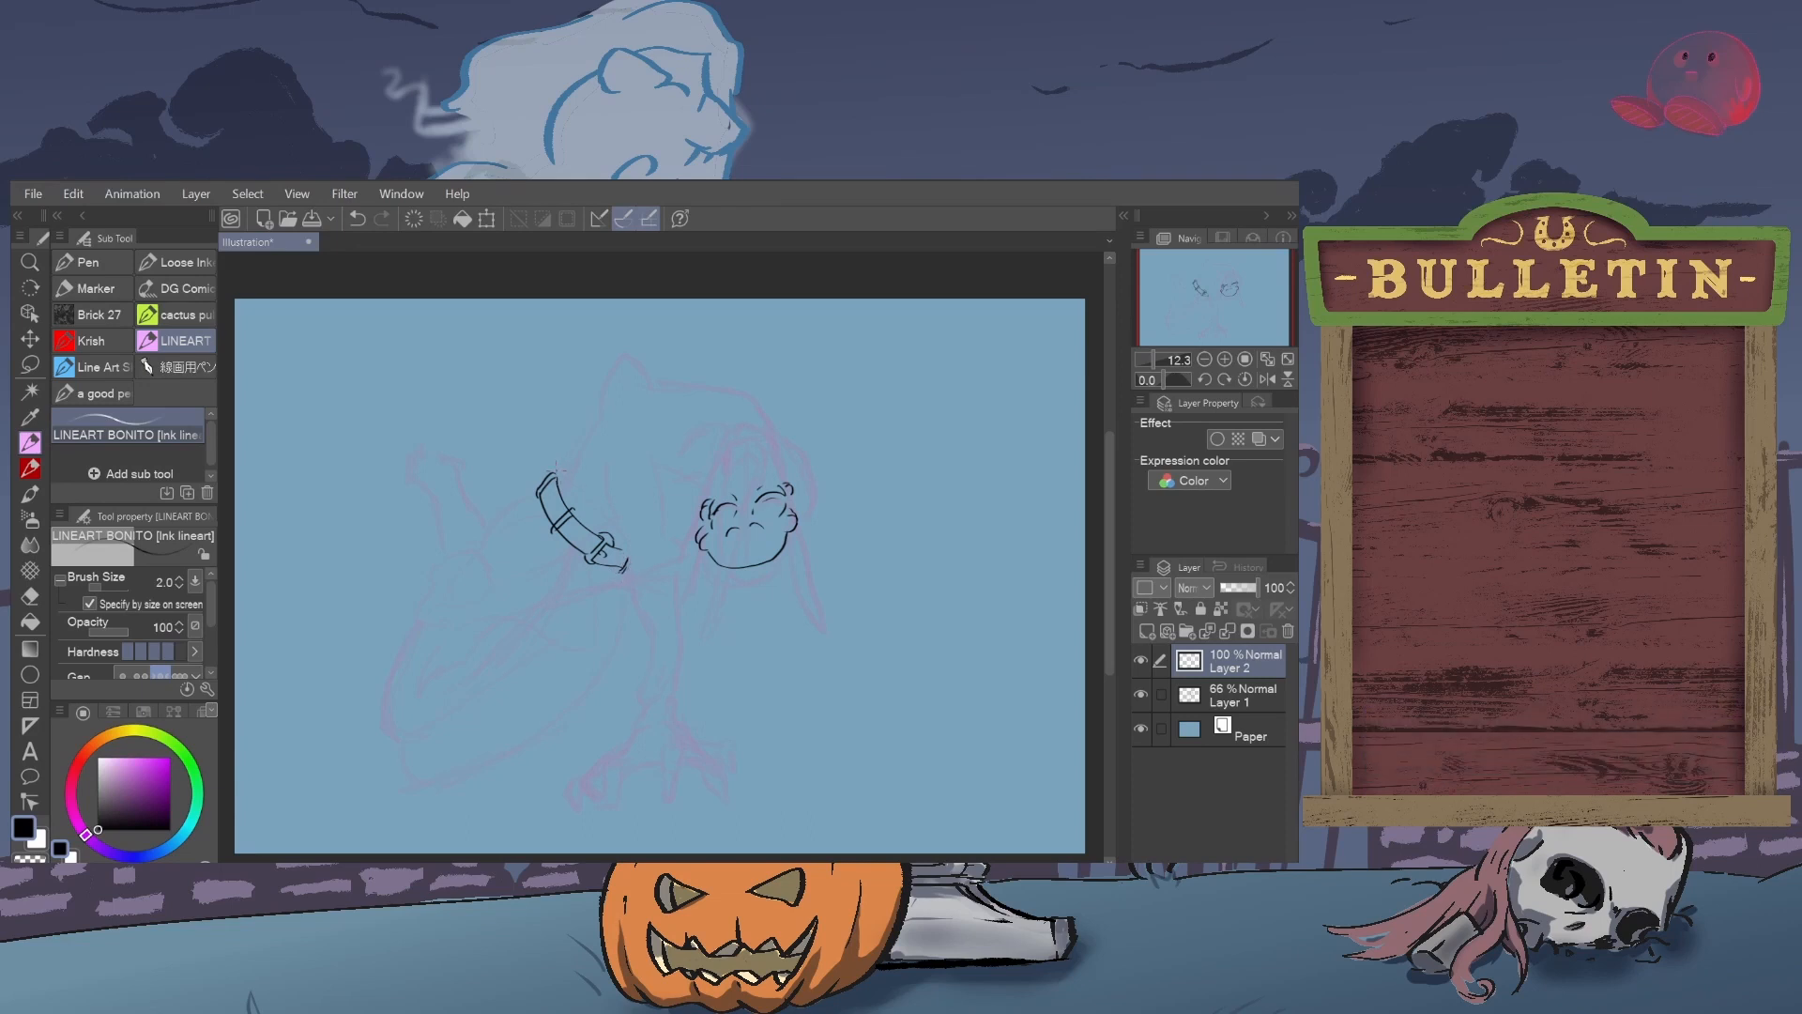
pyautogui.hotkey('ctrl', 'z')
pyautogui.moveTo(561, 464); pyautogui.dragTo(550, 473)
pyautogui.moveTo(602, 514); pyautogui.dragTo(587, 526)
# - Ink the long rounded outline from the band down to the lower tip and back up along its underside
pyautogui.moveTo(536, 496)
pyautogui.mouseDown()
pyautogui.moveTo(475, 544)
pyautogui.moveTo(399, 700)
pyautogui.mouseUp()
pyautogui.moveTo(422, 760); pyautogui.dragTo(561, 601)
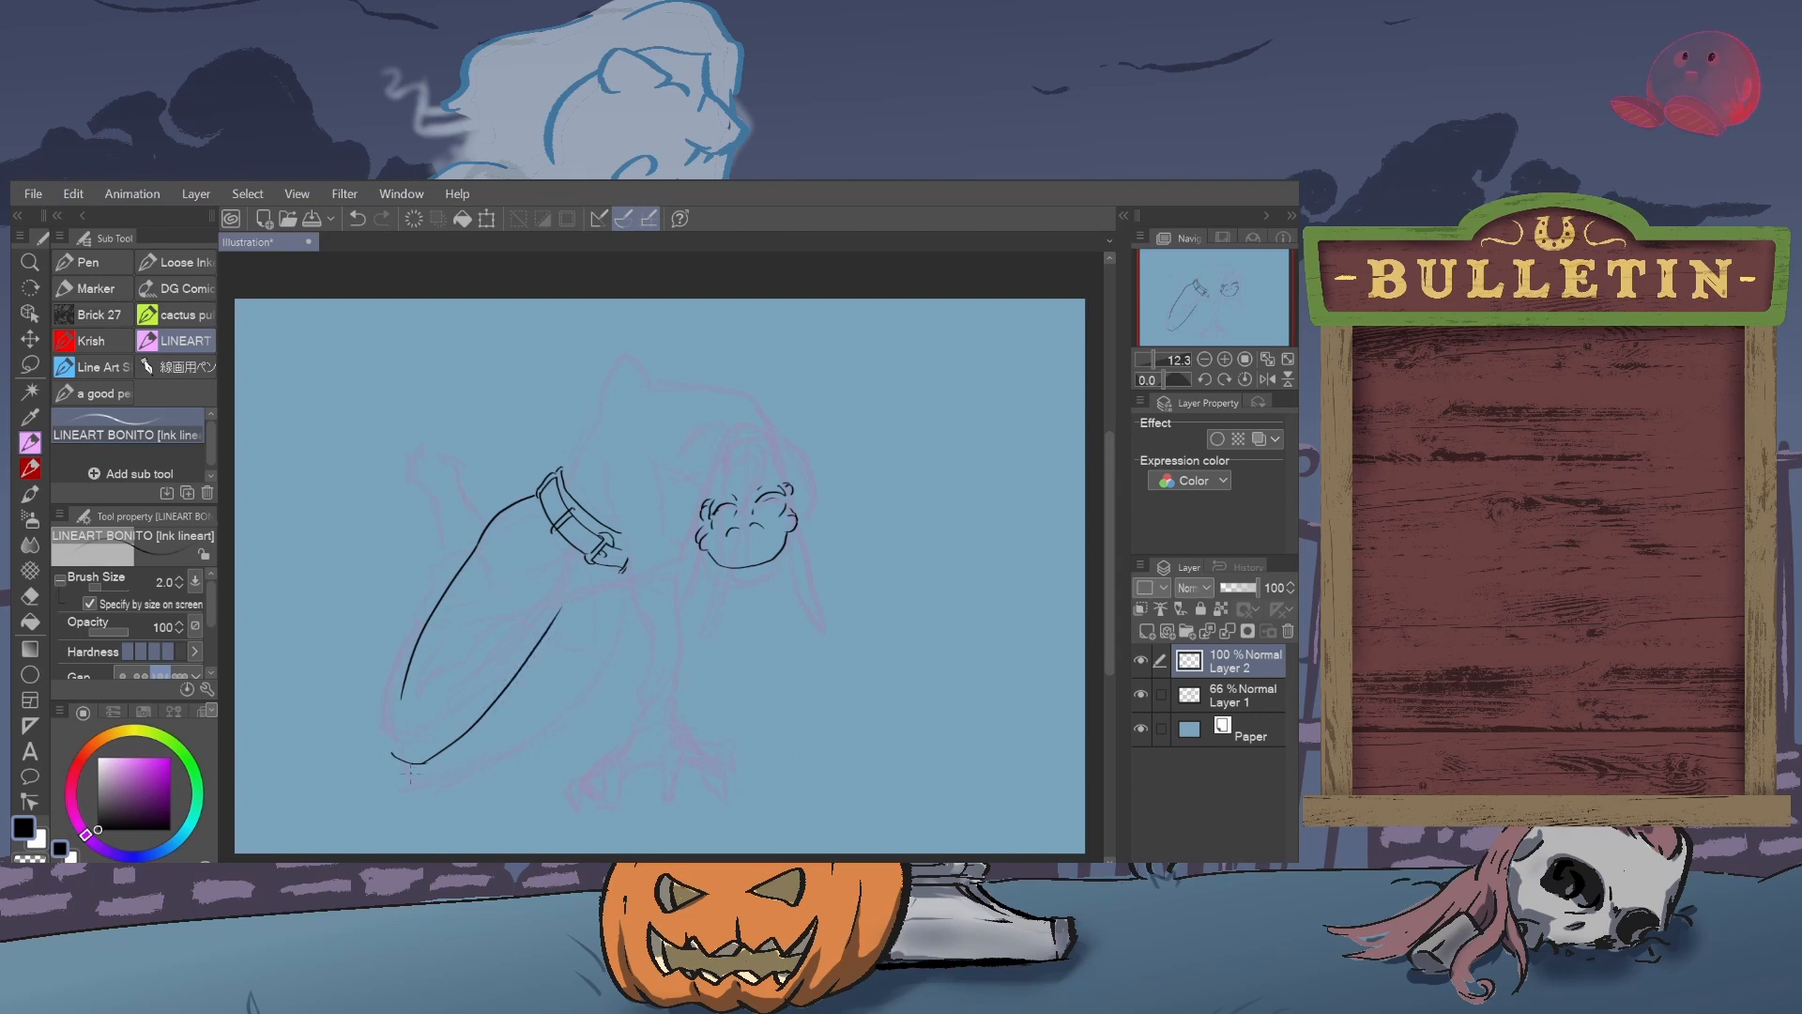
pyautogui.moveTo(409, 766)
pyautogui.mouseDown()
pyautogui.moveTo(429, 787)
pyautogui.moveTo(522, 740)
pyautogui.moveTo(637, 594)
pyautogui.mouseUp()
pyautogui.moveTo(392, 754); pyautogui.dragTo(401, 657)
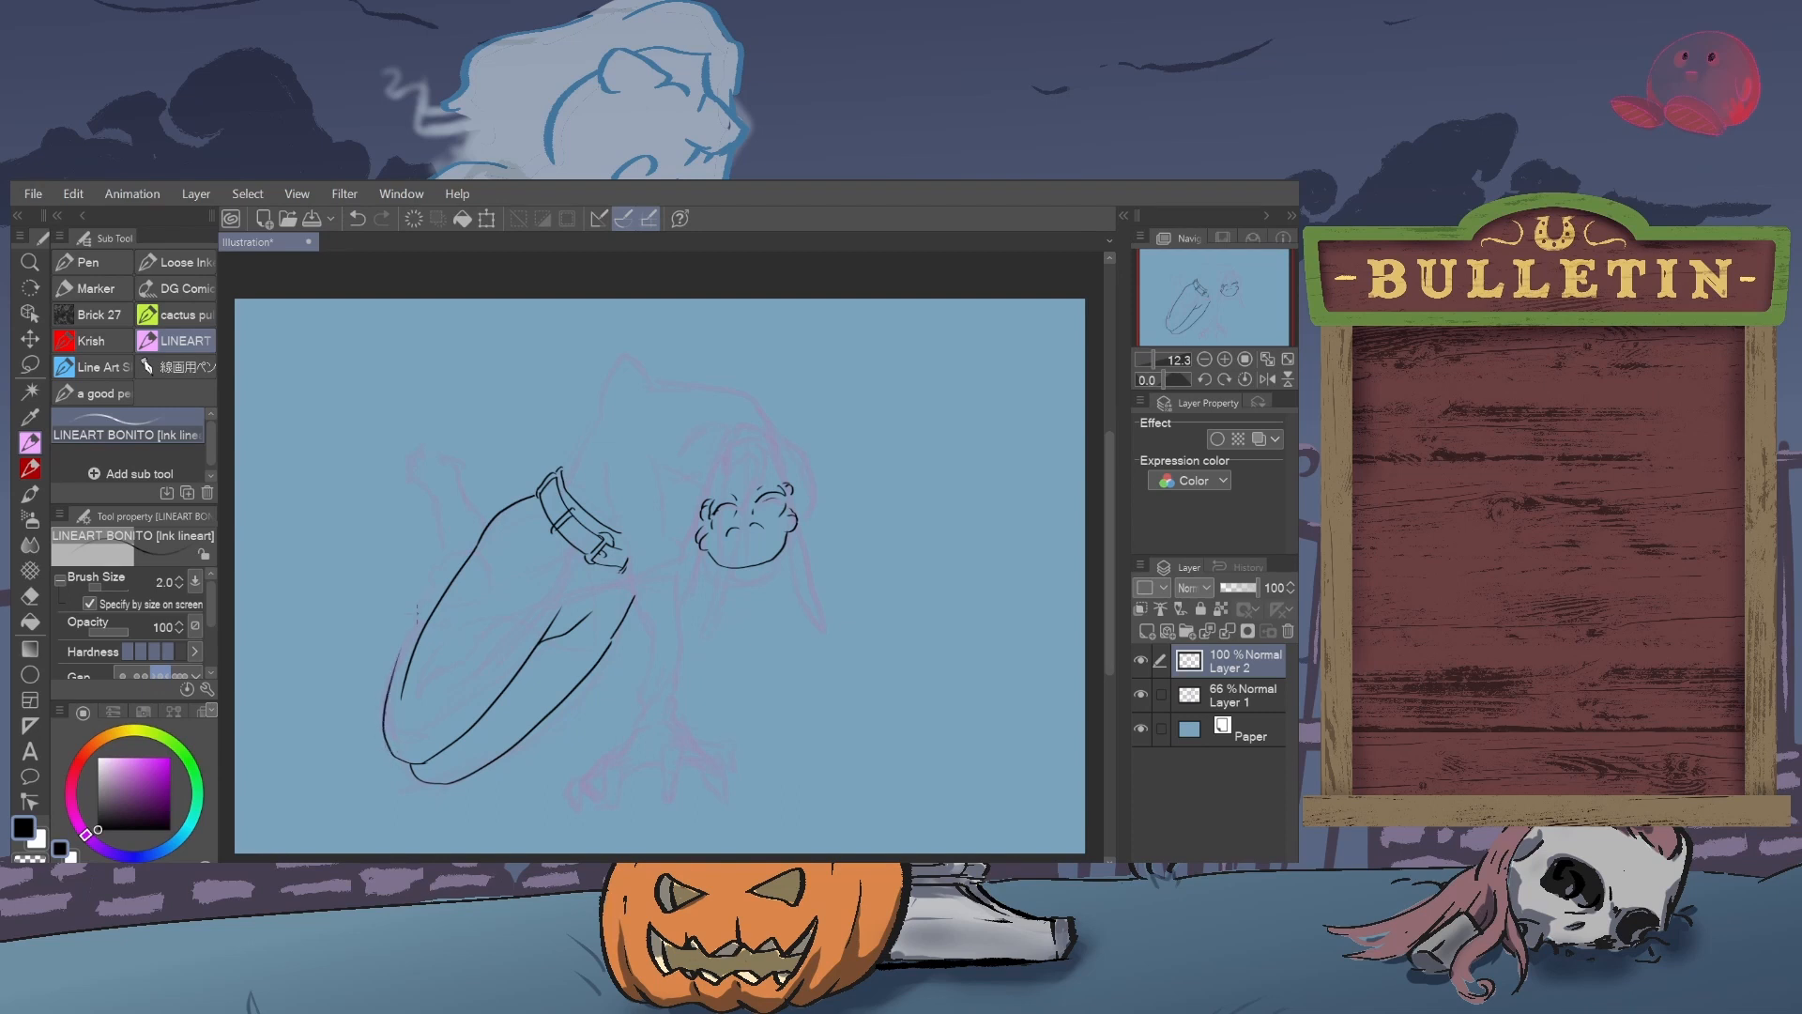
# - Ink the second contour along the elongated shape's back edge and short fold lines near its upper underside
pyautogui.moveTo(399, 650); pyautogui.dragTo(430, 579)
pyautogui.hotkey('ctrl', 'z')
pyautogui.moveTo(395, 672); pyautogui.dragTo(442, 556)
pyautogui.moveTo(597, 571); pyautogui.dragTo(574, 602)
pyautogui.moveTo(617, 622); pyautogui.dragTo(607, 647)
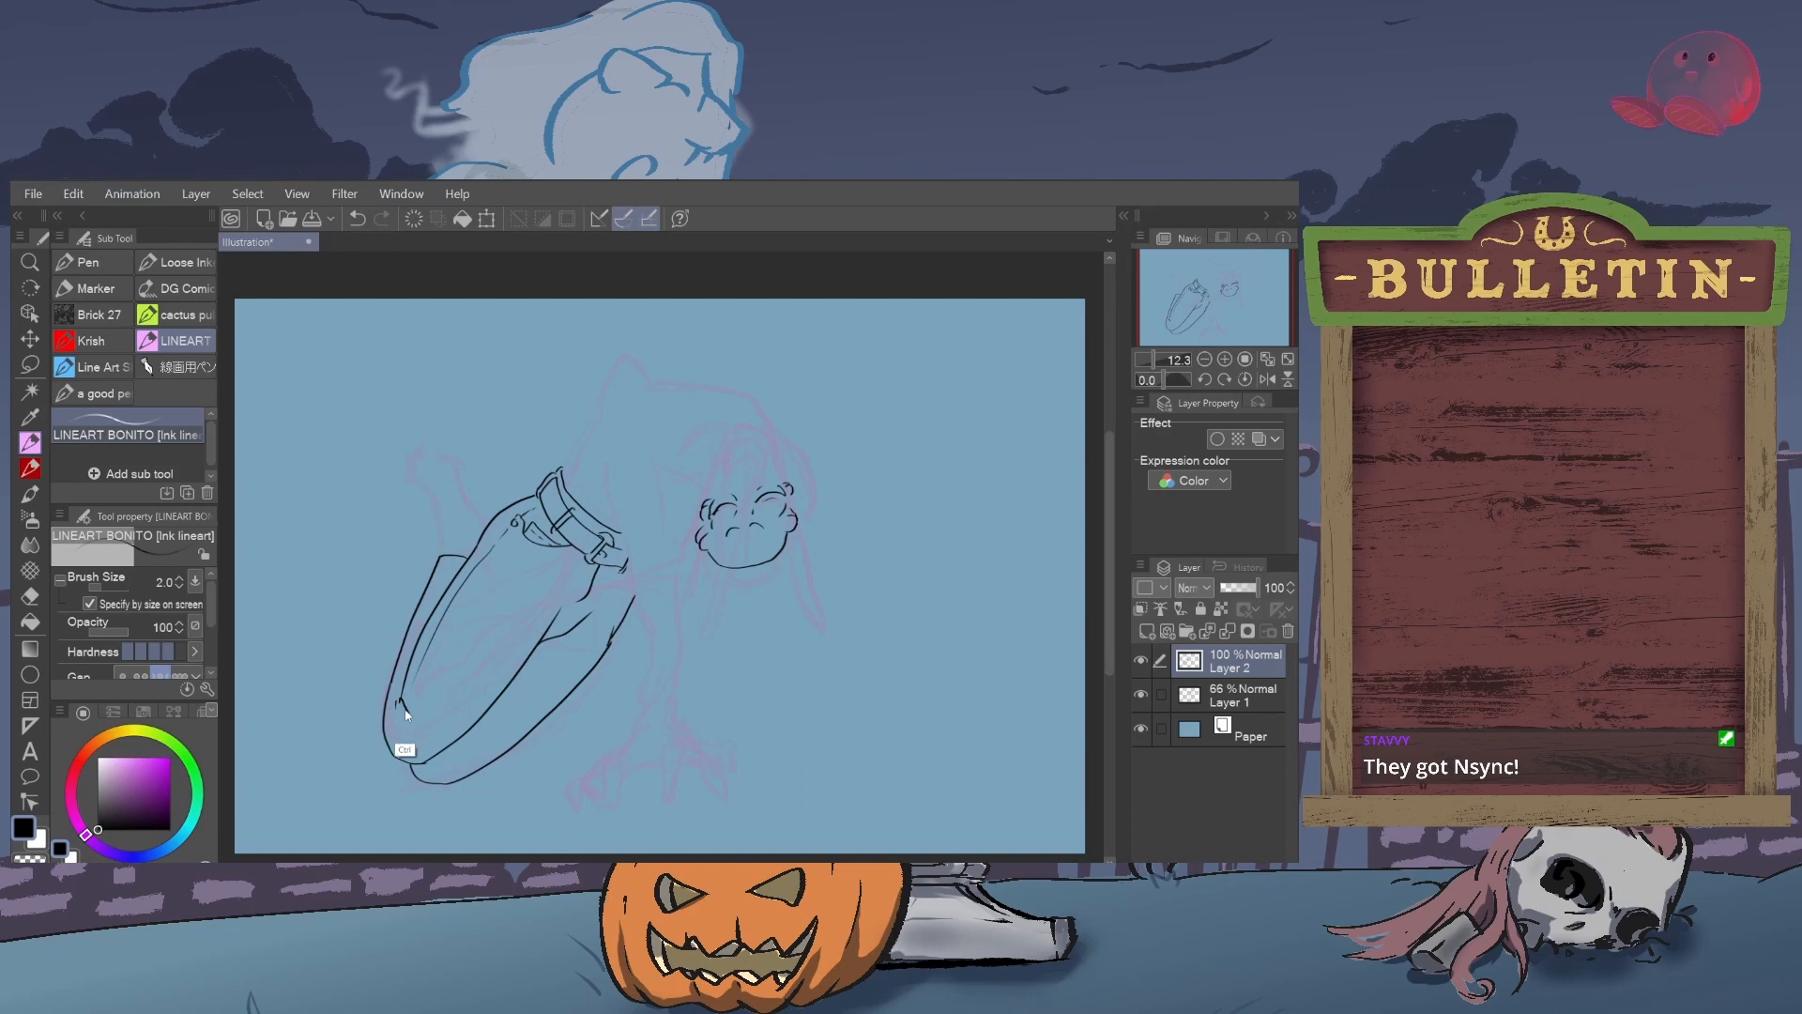
# - Ink short crease marks near the lower tip and along the inner back edge of the elongated shape
pyautogui.hotkey('ctrl', 'z')
pyautogui.moveTo(400, 701); pyautogui.dragTo(395, 713)
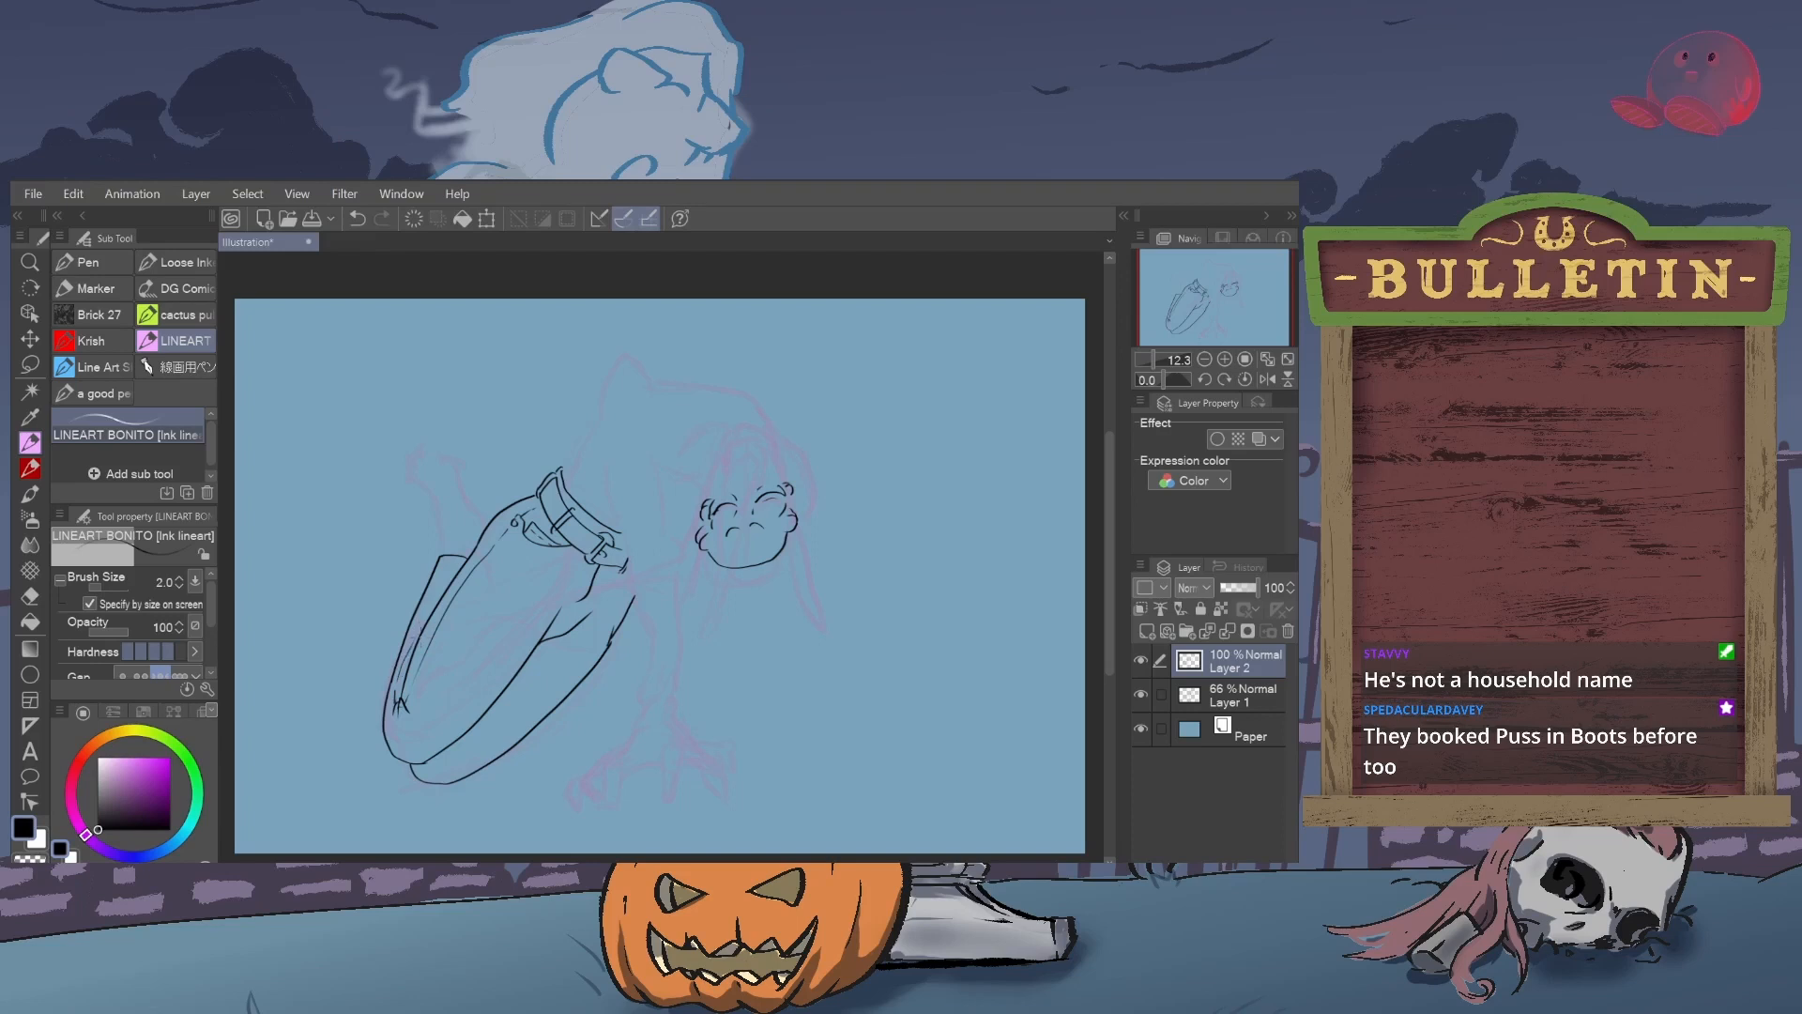
pyautogui.hotkey('ctrl', 'z')
pyautogui.moveTo(400, 695); pyautogui.dragTo(404, 659)
pyautogui.moveTo(428, 609); pyautogui.dragTo(441, 586)
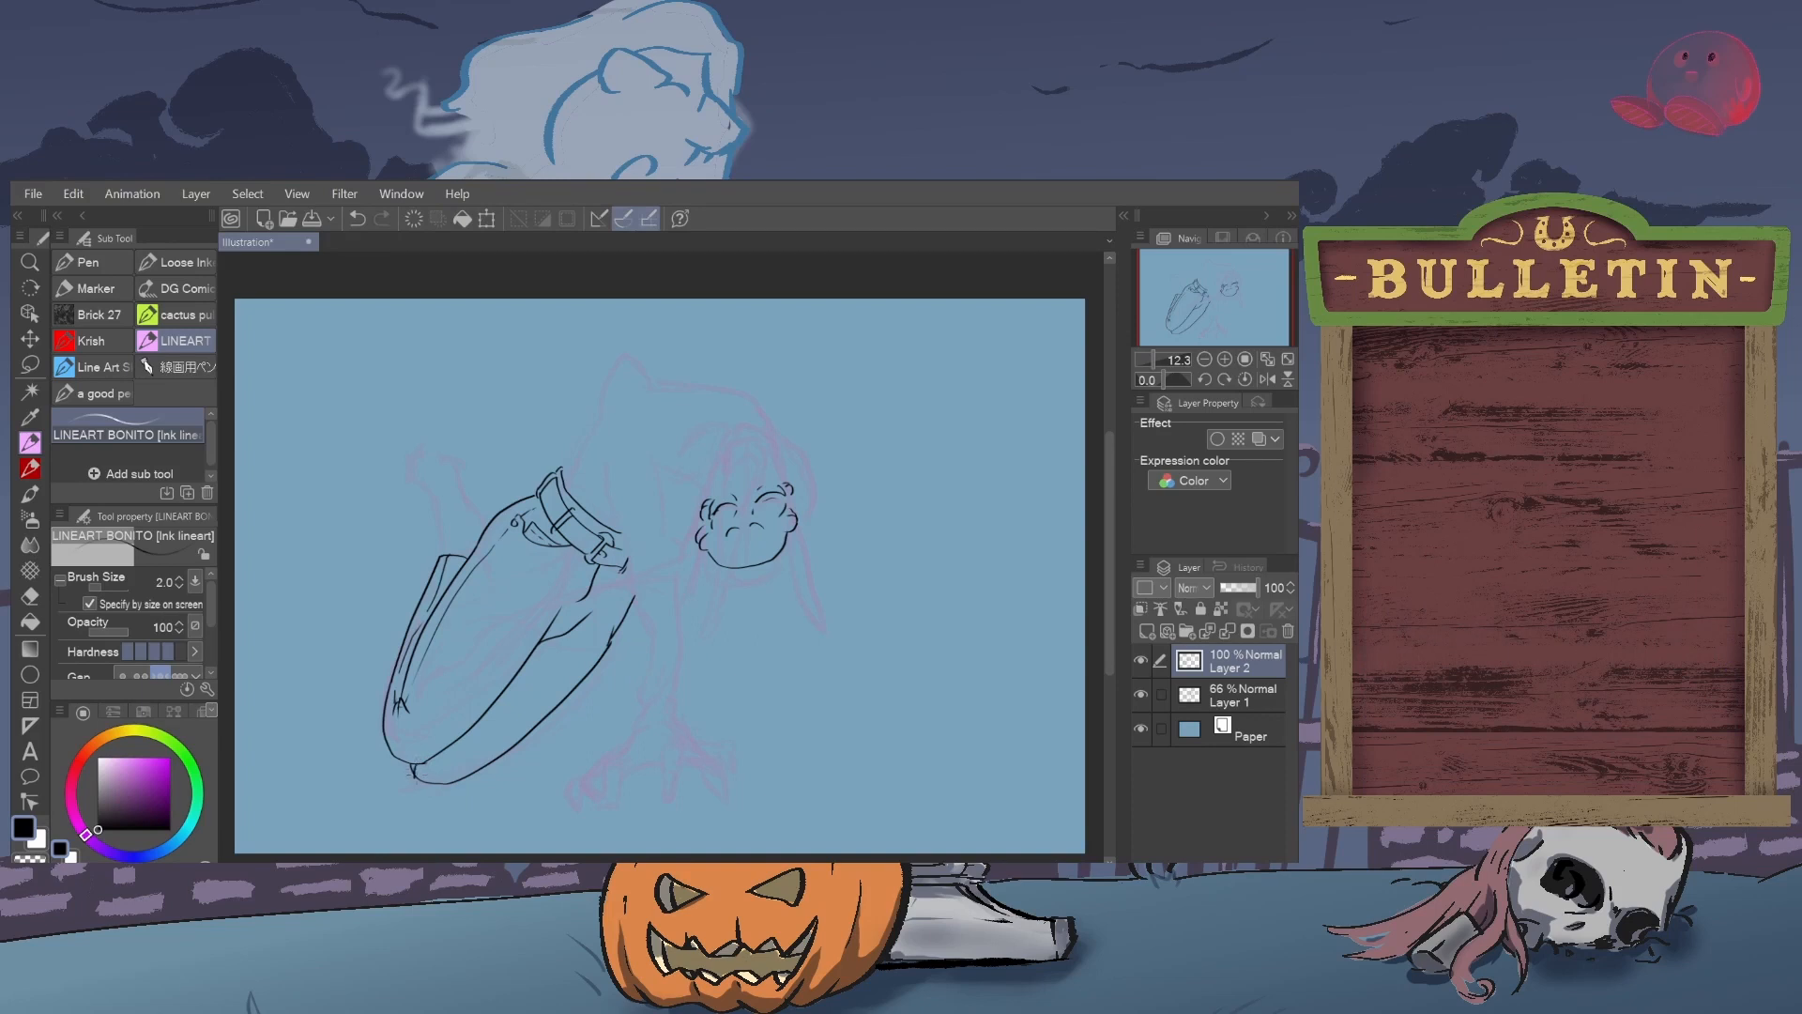
pyautogui.hotkey('ctrl', 'z')
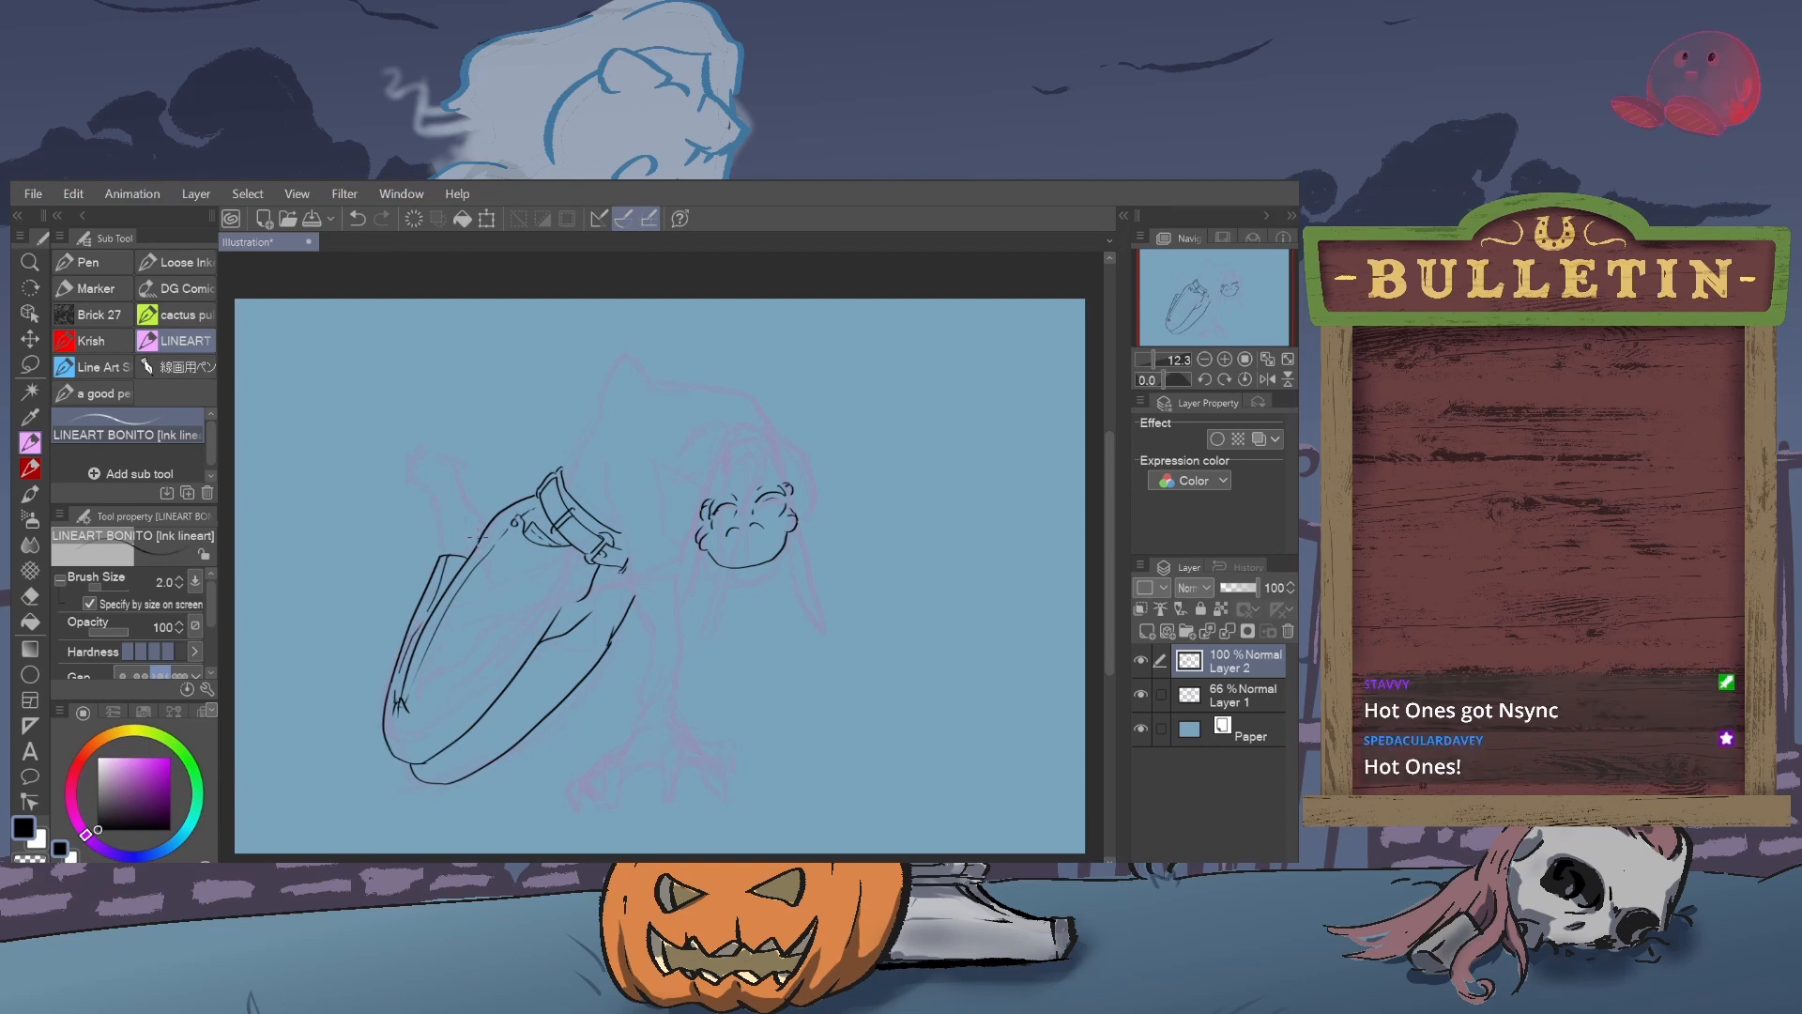
# - Ink a short contour stroke on the elongated shape's upper back edge, just below the band
pyautogui.moveTo(479, 538); pyautogui.dragTo(485, 520)
pyautogui.hotkey('ctrl', 'z')
pyautogui.moveTo(498, 508); pyautogui.dragTo(504, 503)
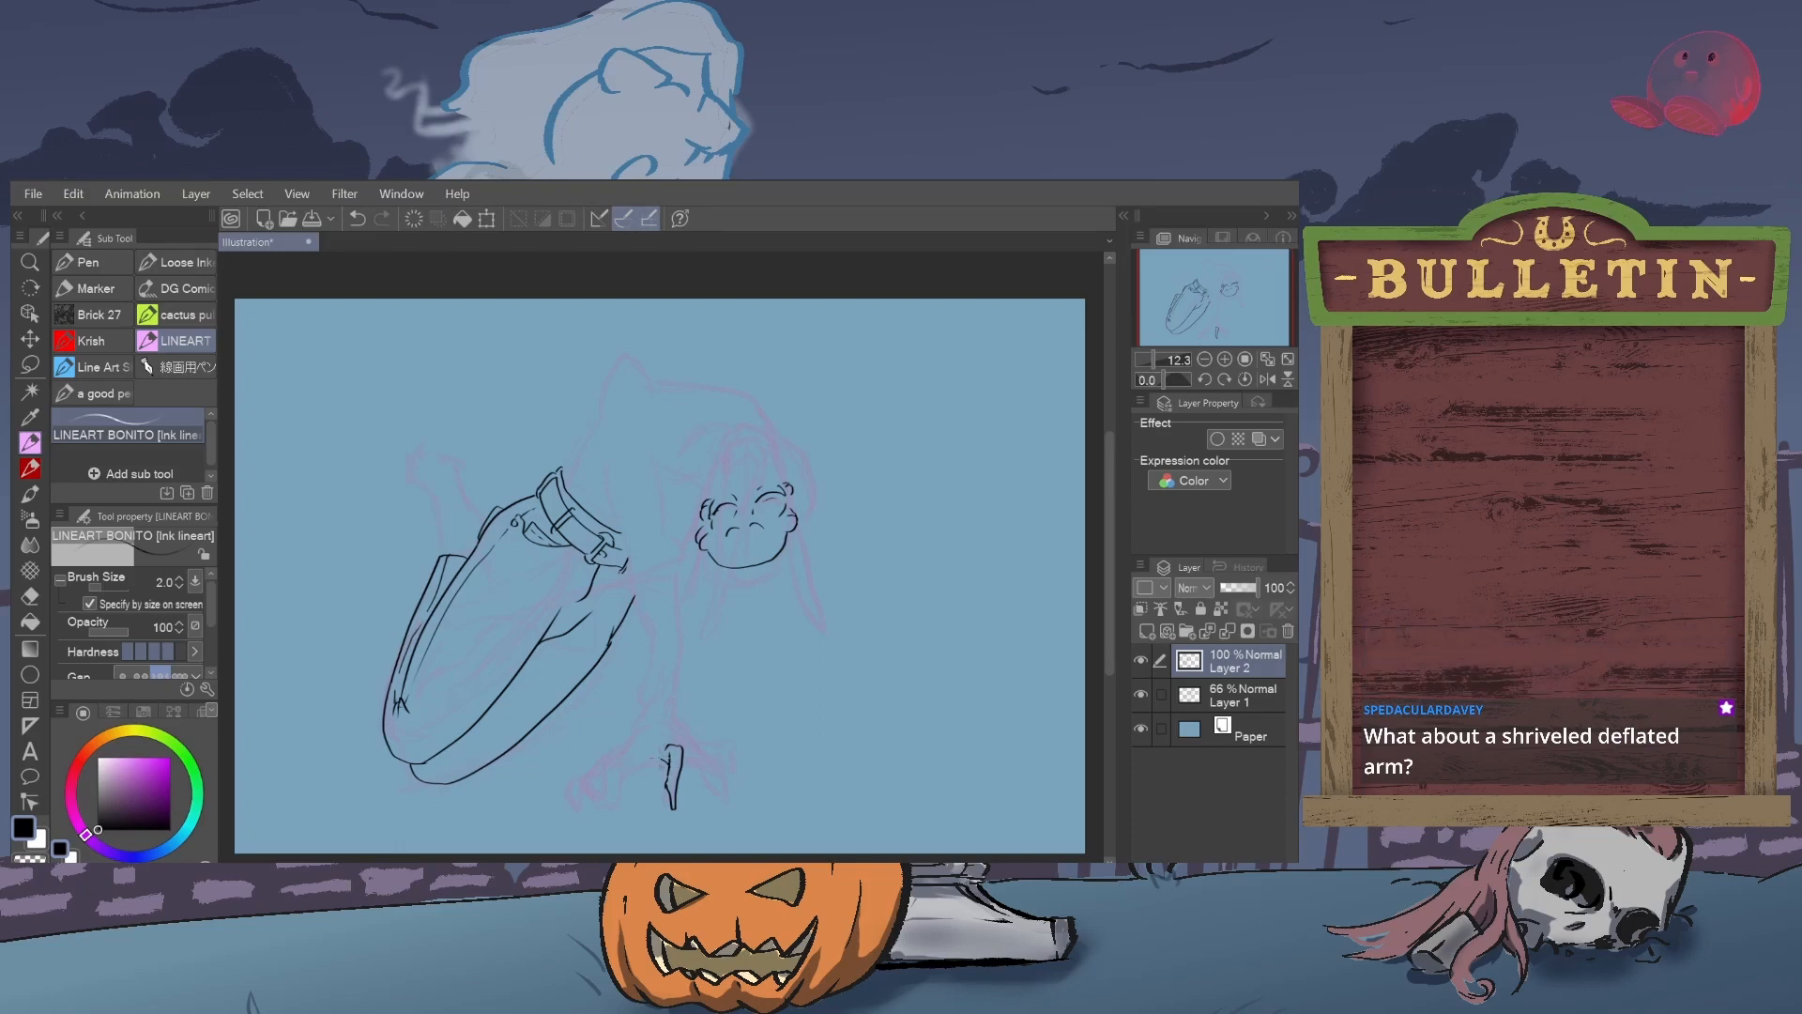
# - Ink the curved finger strokes beside the first finger of the planted hand at the base of the sketch
pyautogui.moveTo(653, 755); pyautogui.dragTo(634, 768)
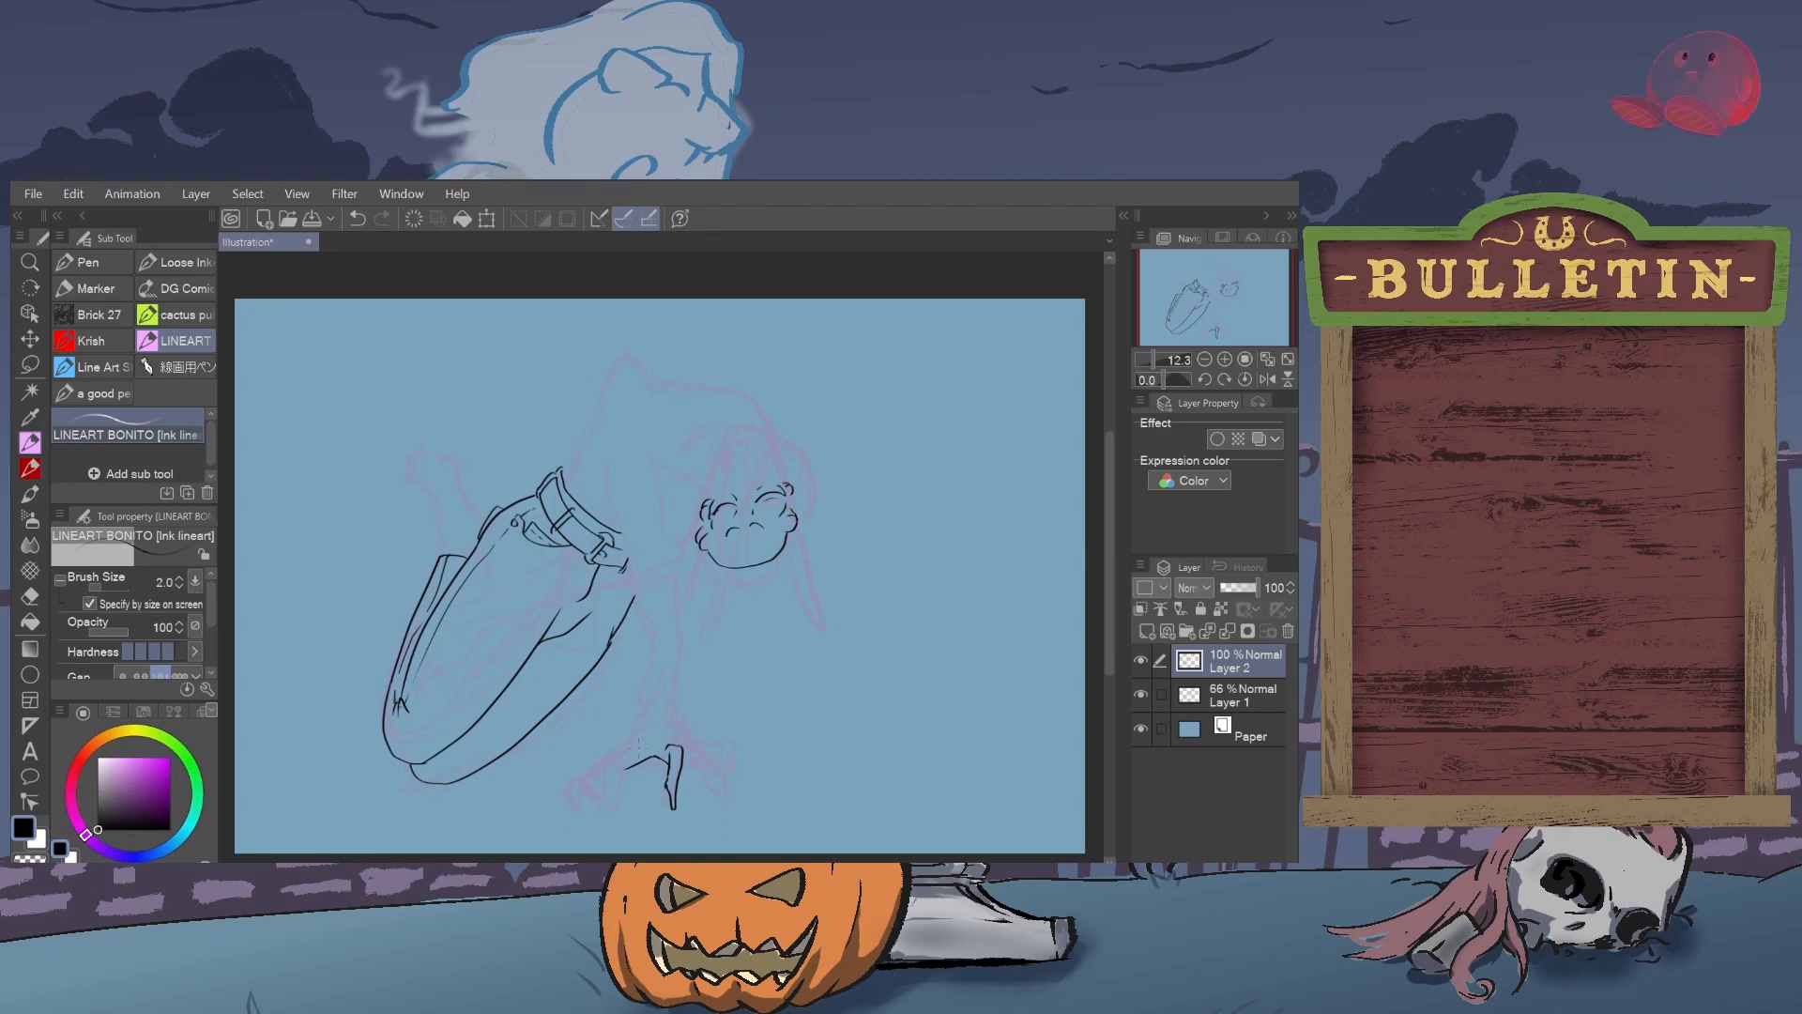
pyautogui.hotkey('ctrl', 'z')
pyautogui.hotkey('ctrl', 'y')
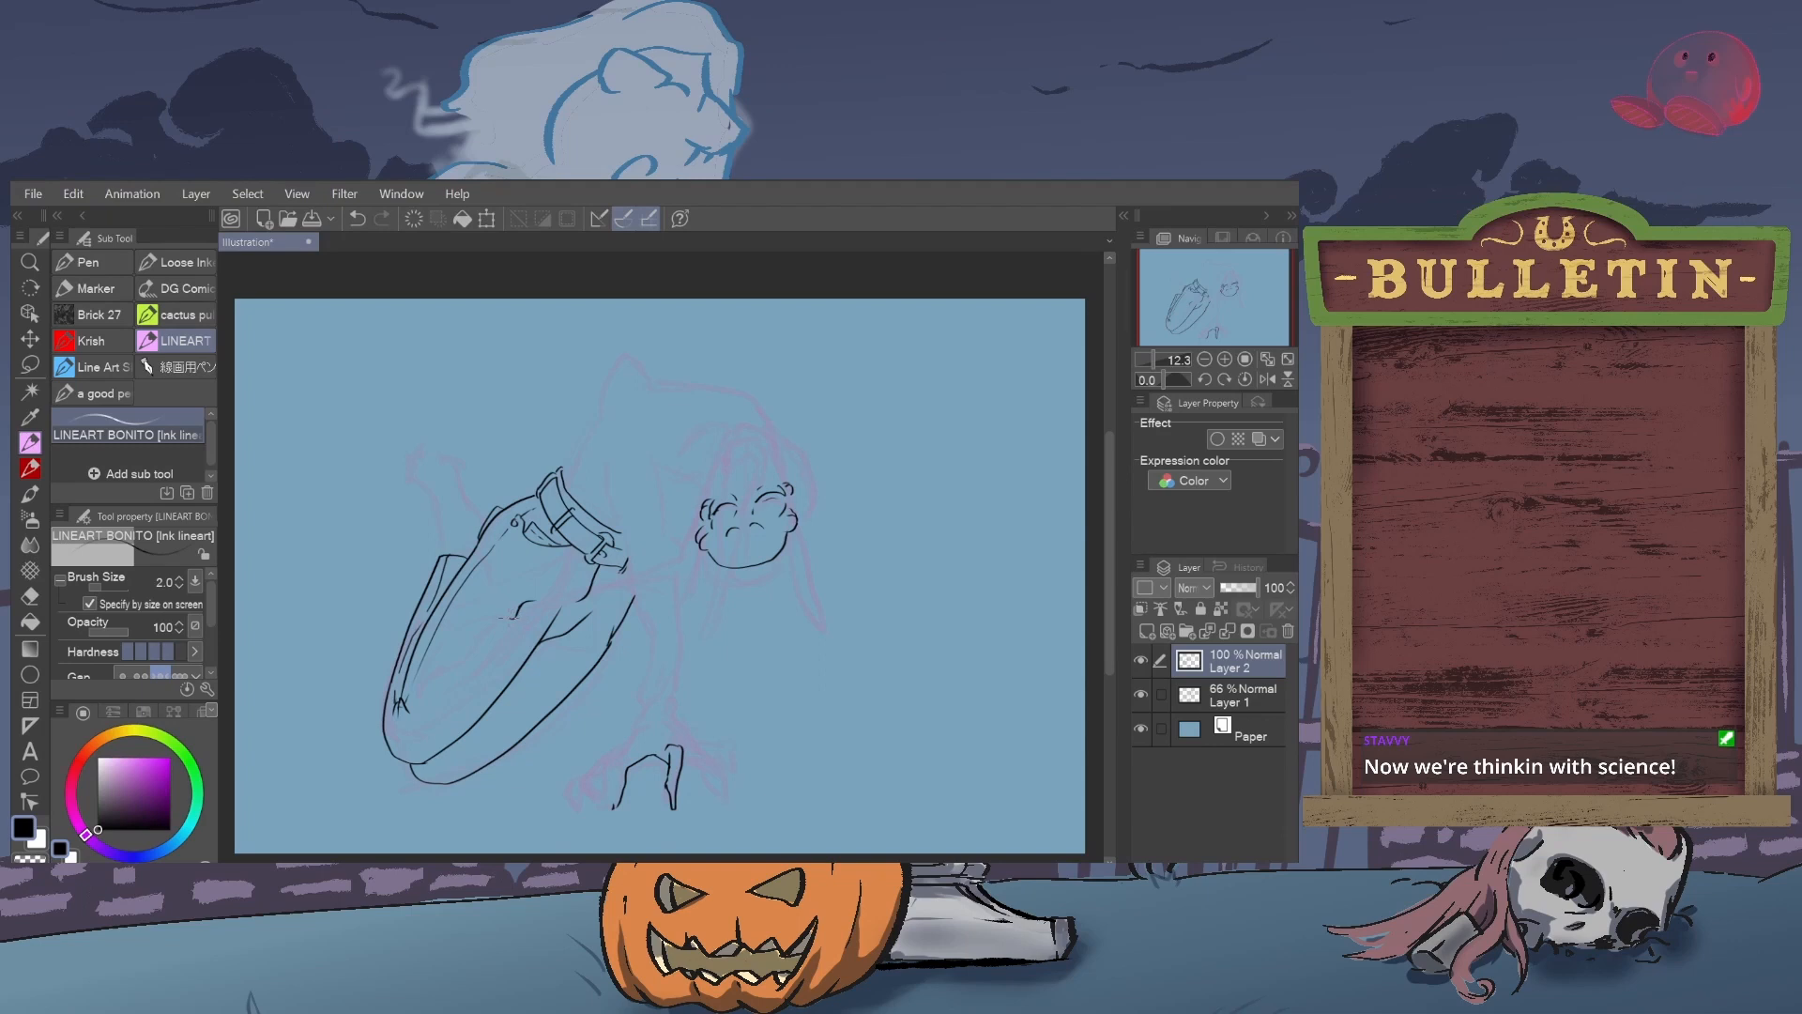
# - Ink the first upper finger contours of the hand resting on the elongated shape
pyautogui.hotkey('ctrl', 'z')
pyautogui.hotkey('ctrl', 'y')
pyautogui.hotkey('ctrl', 'z')
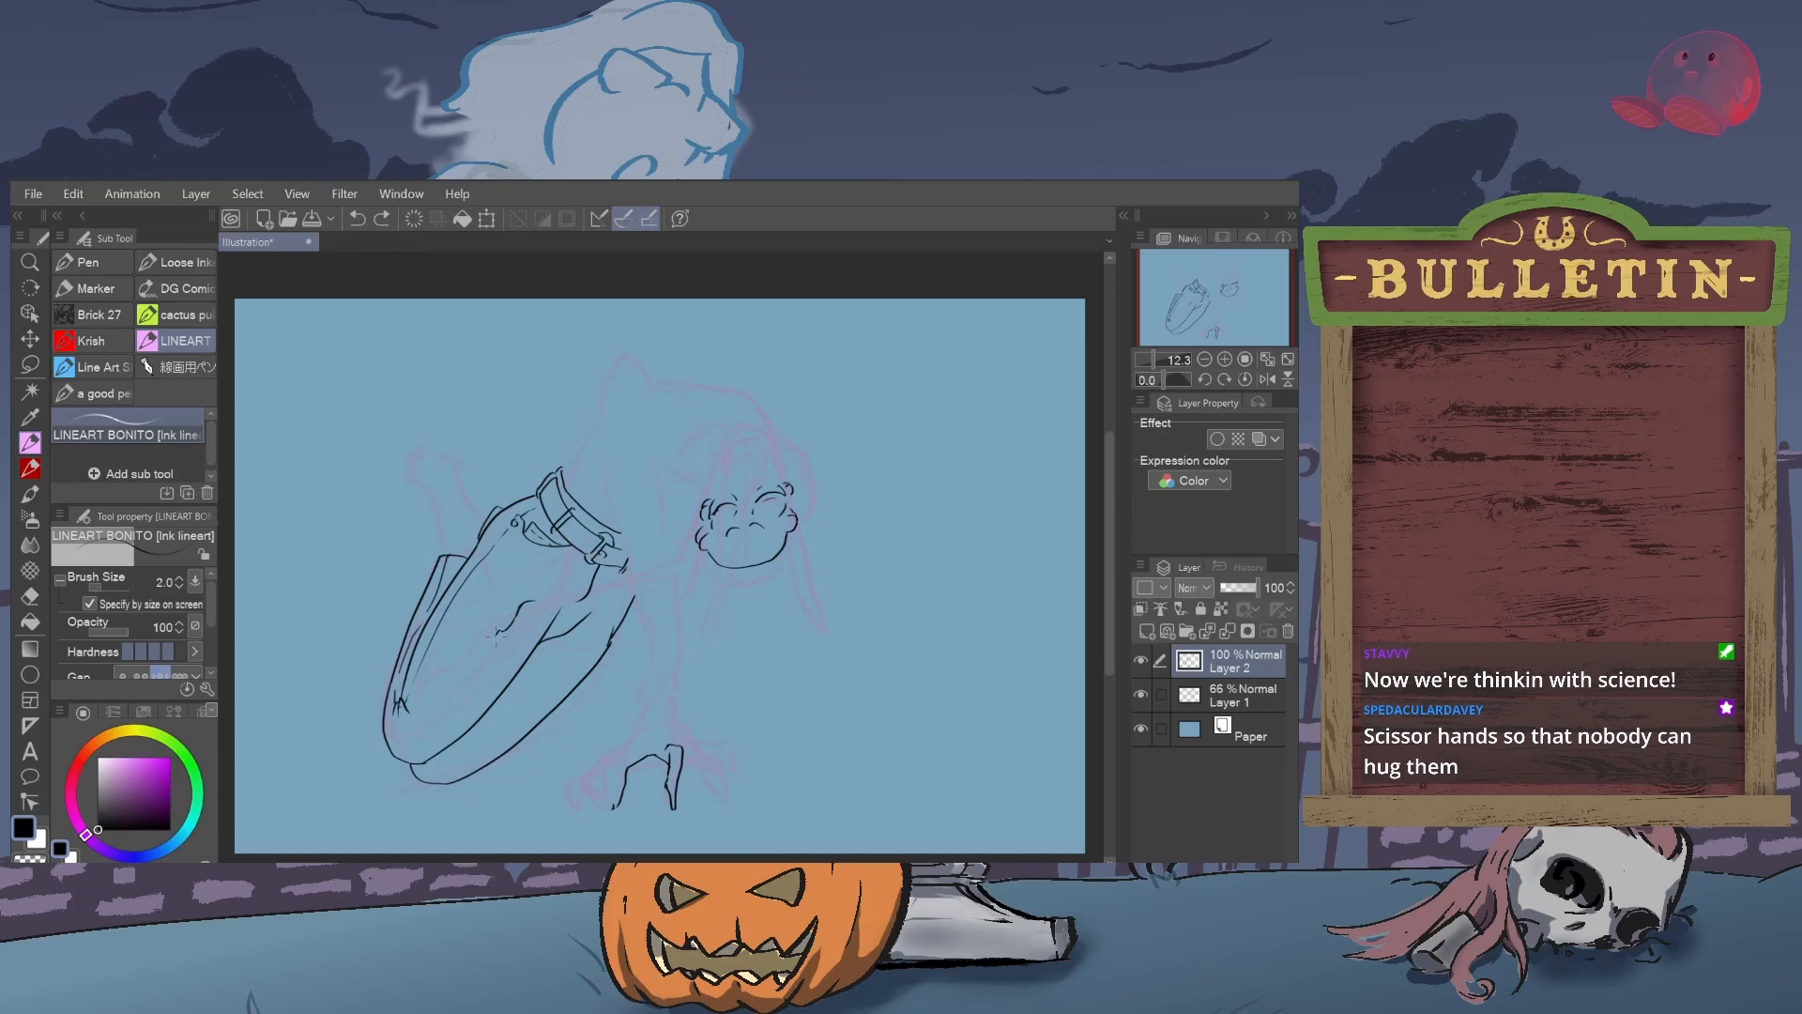
pyautogui.hotkey('ctrl', 'y')
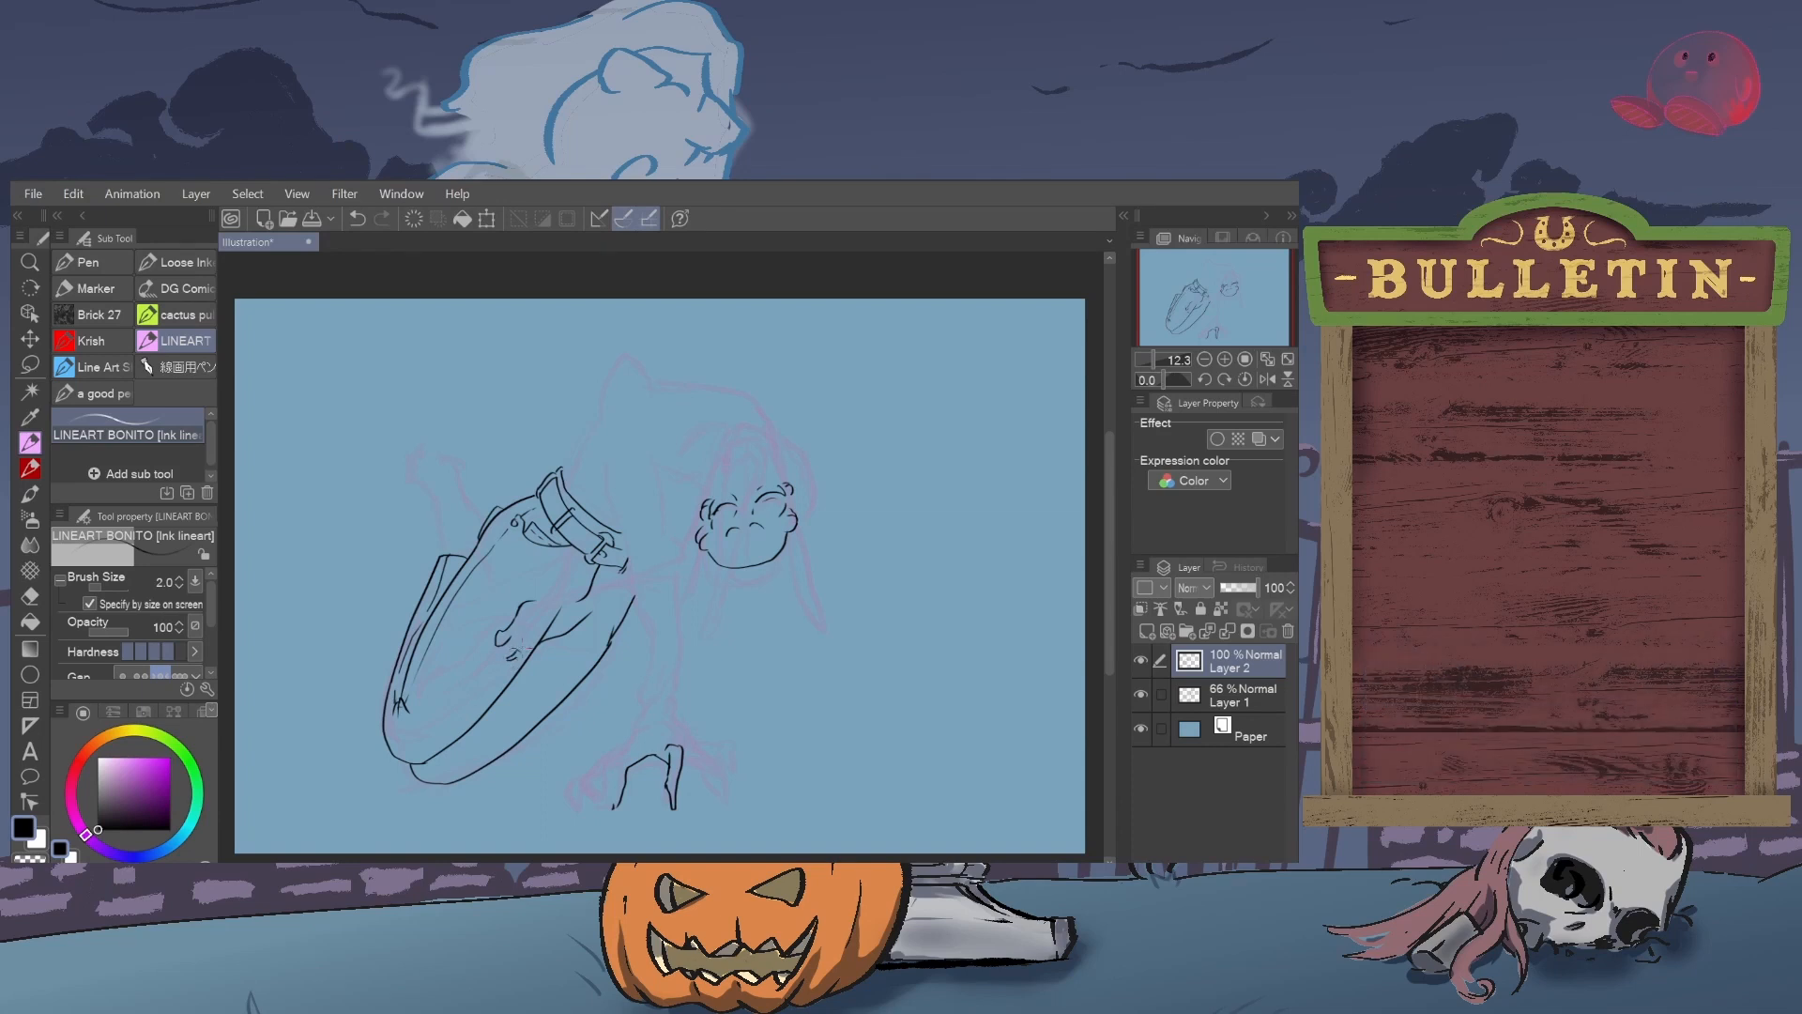
# - Ink the remaining curled fingers and knuckles of the resting hand
pyautogui.hotkey('ctrl', 'z')
pyautogui.moveTo(508, 655); pyautogui.dragTo(520, 648)
pyautogui.hotkey('ctrl', 'z')
pyautogui.moveTo(532, 632); pyautogui.dragTo(512, 648)
pyautogui.hotkey('ctrl', 'z')
pyautogui.moveTo(489, 639); pyautogui.dragTo(494, 626)
pyautogui.hotkey('ctrl', 'z')
pyautogui.hotkey('ctrl', 'y')
# - Ink the resting hand's lower wrist line, and erase the contour crossing it with the Hard eraser sized 225.6
pyautogui.moveTo(551, 626); pyautogui.dragTo(598, 603)
pyautogui.click(29, 596)
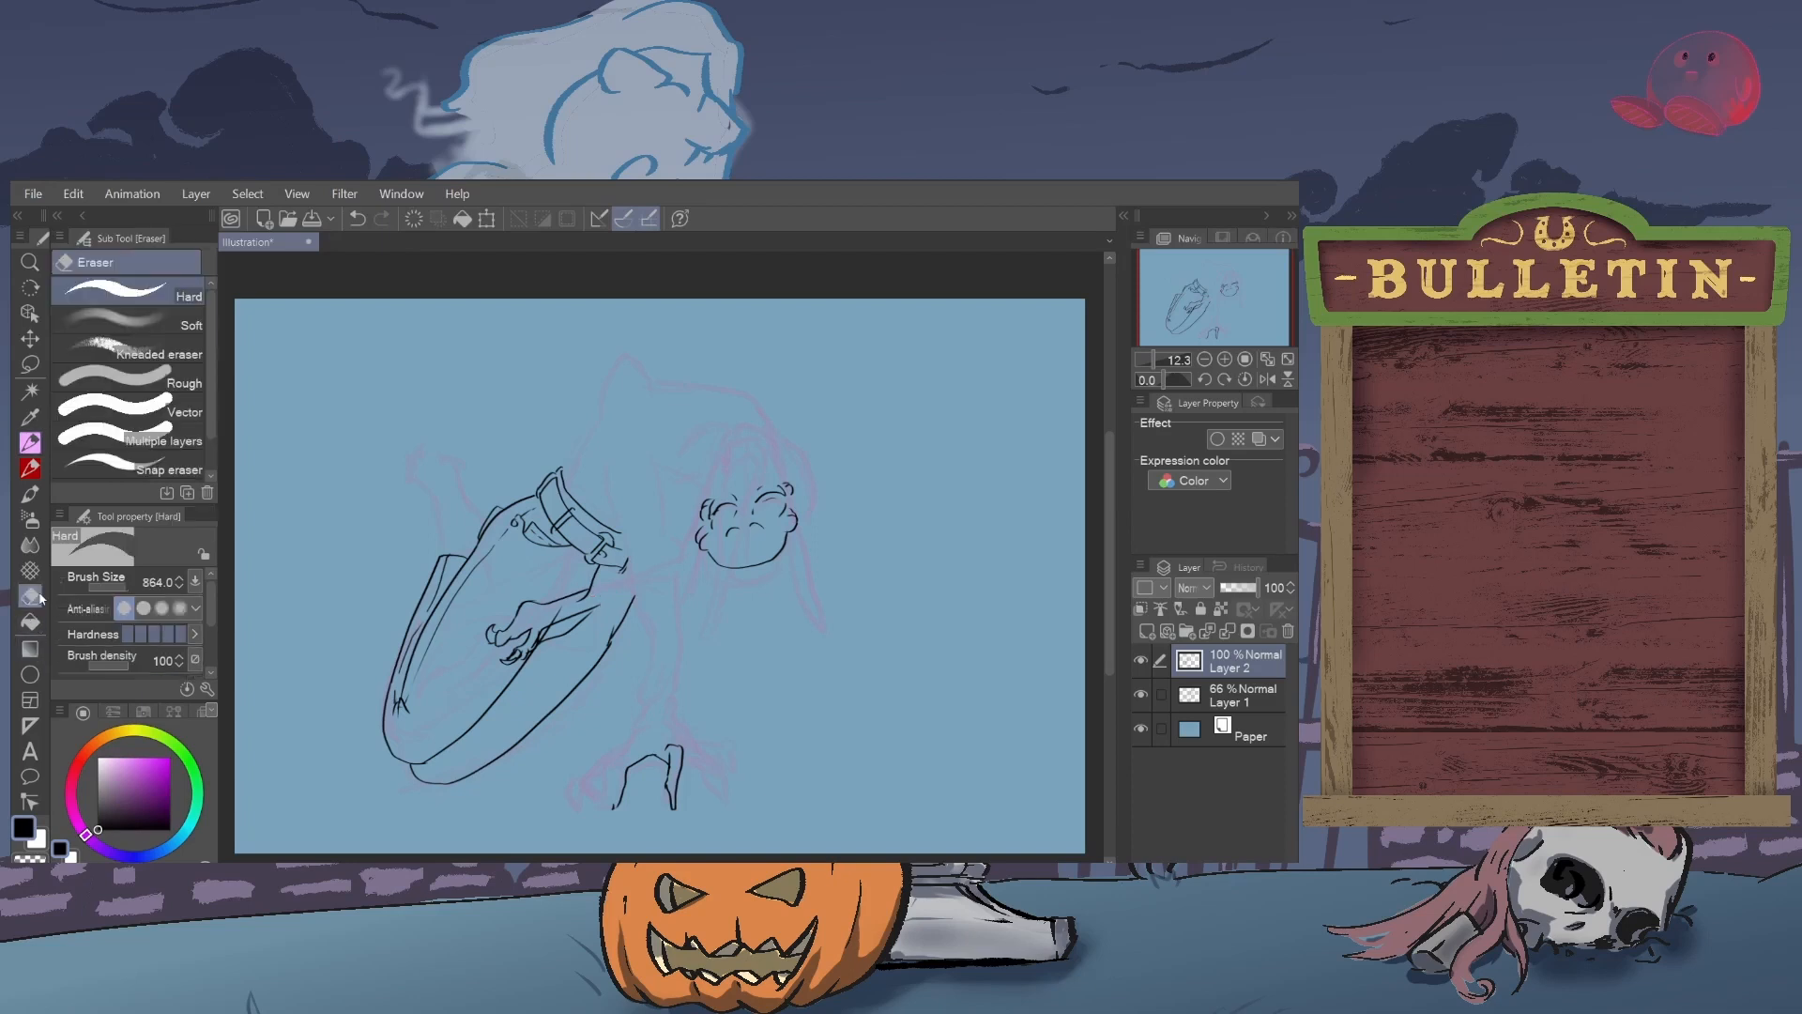
pyautogui.moveTo(123, 587)
pyautogui.mouseDown()
pyautogui.moveTo(89, 589)
pyautogui.moveTo(120, 582)
pyautogui.mouseUp()
pyautogui.moveTo(561, 608); pyautogui.dragTo(568, 606)
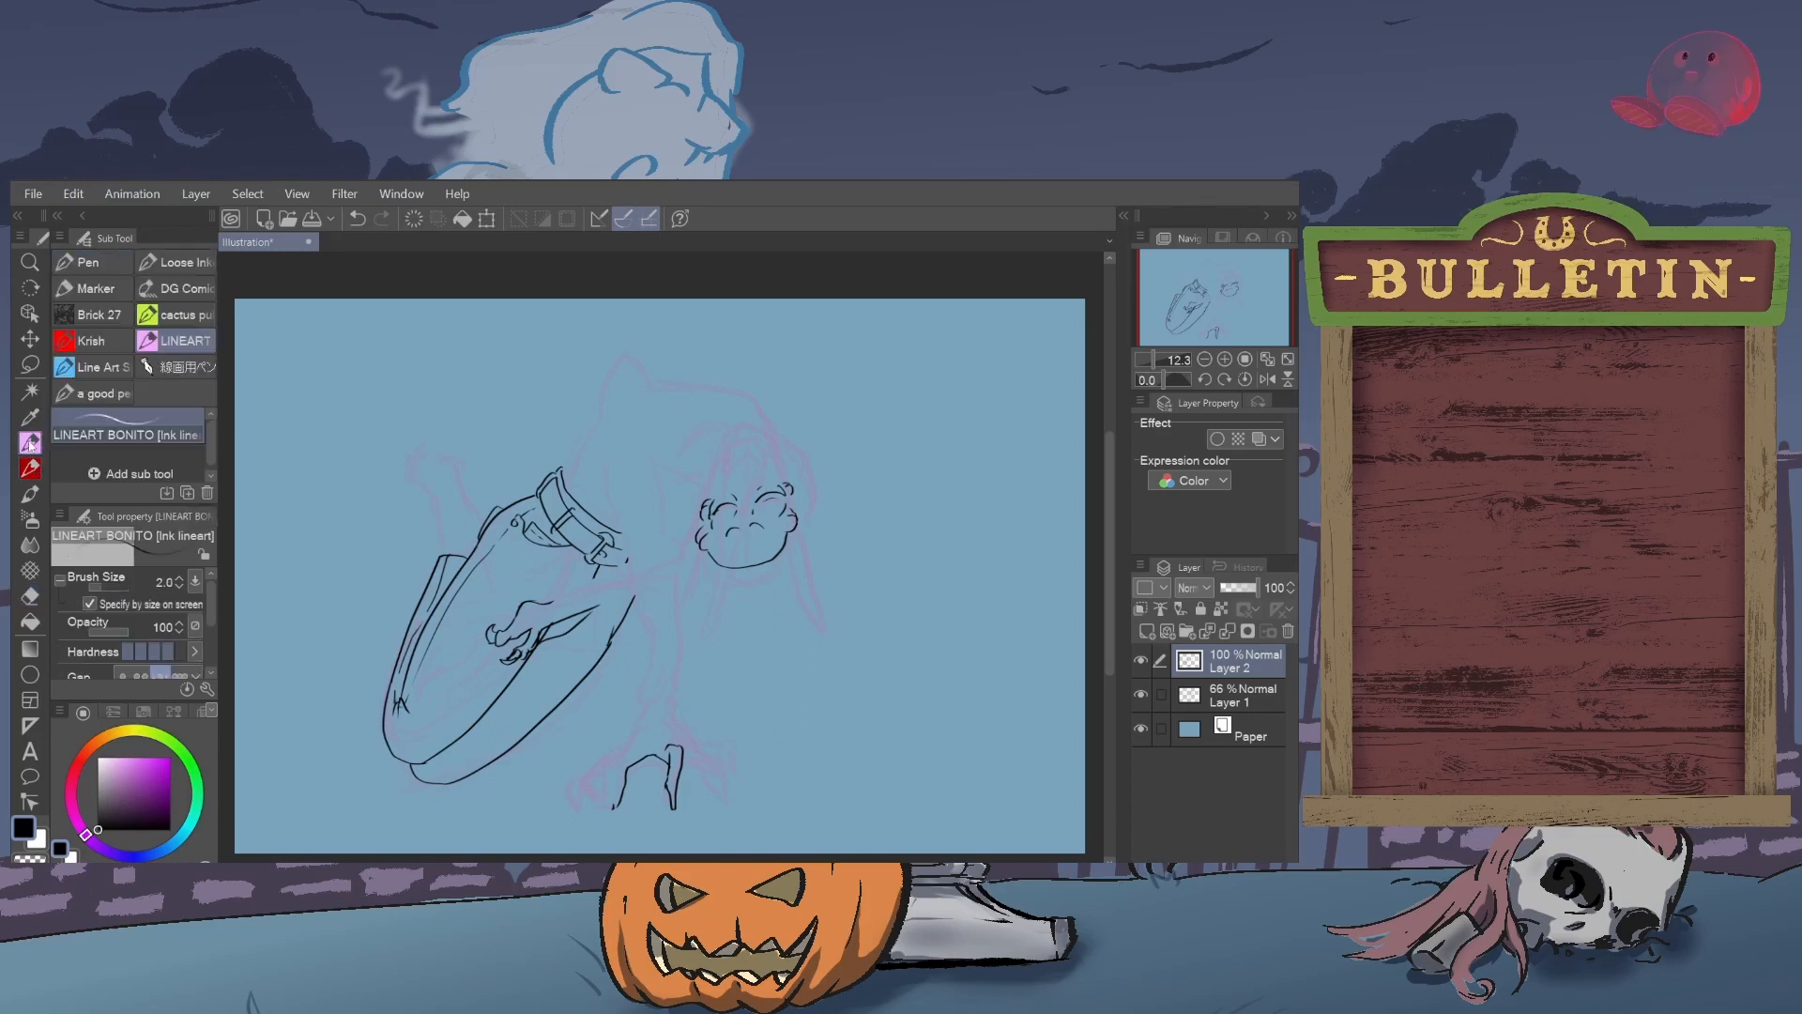
# - Ink the arm with the LINEART BONITO pen, running from the resting hand's wrist up toward the face
pyautogui.moveTo(558, 598); pyautogui.dragTo(582, 589)
pyautogui.moveTo(597, 605); pyautogui.dragTo(706, 536)
pyautogui.hotkey('ctrl', 'z')
pyautogui.moveTo(676, 571); pyautogui.dragTo(690, 555)
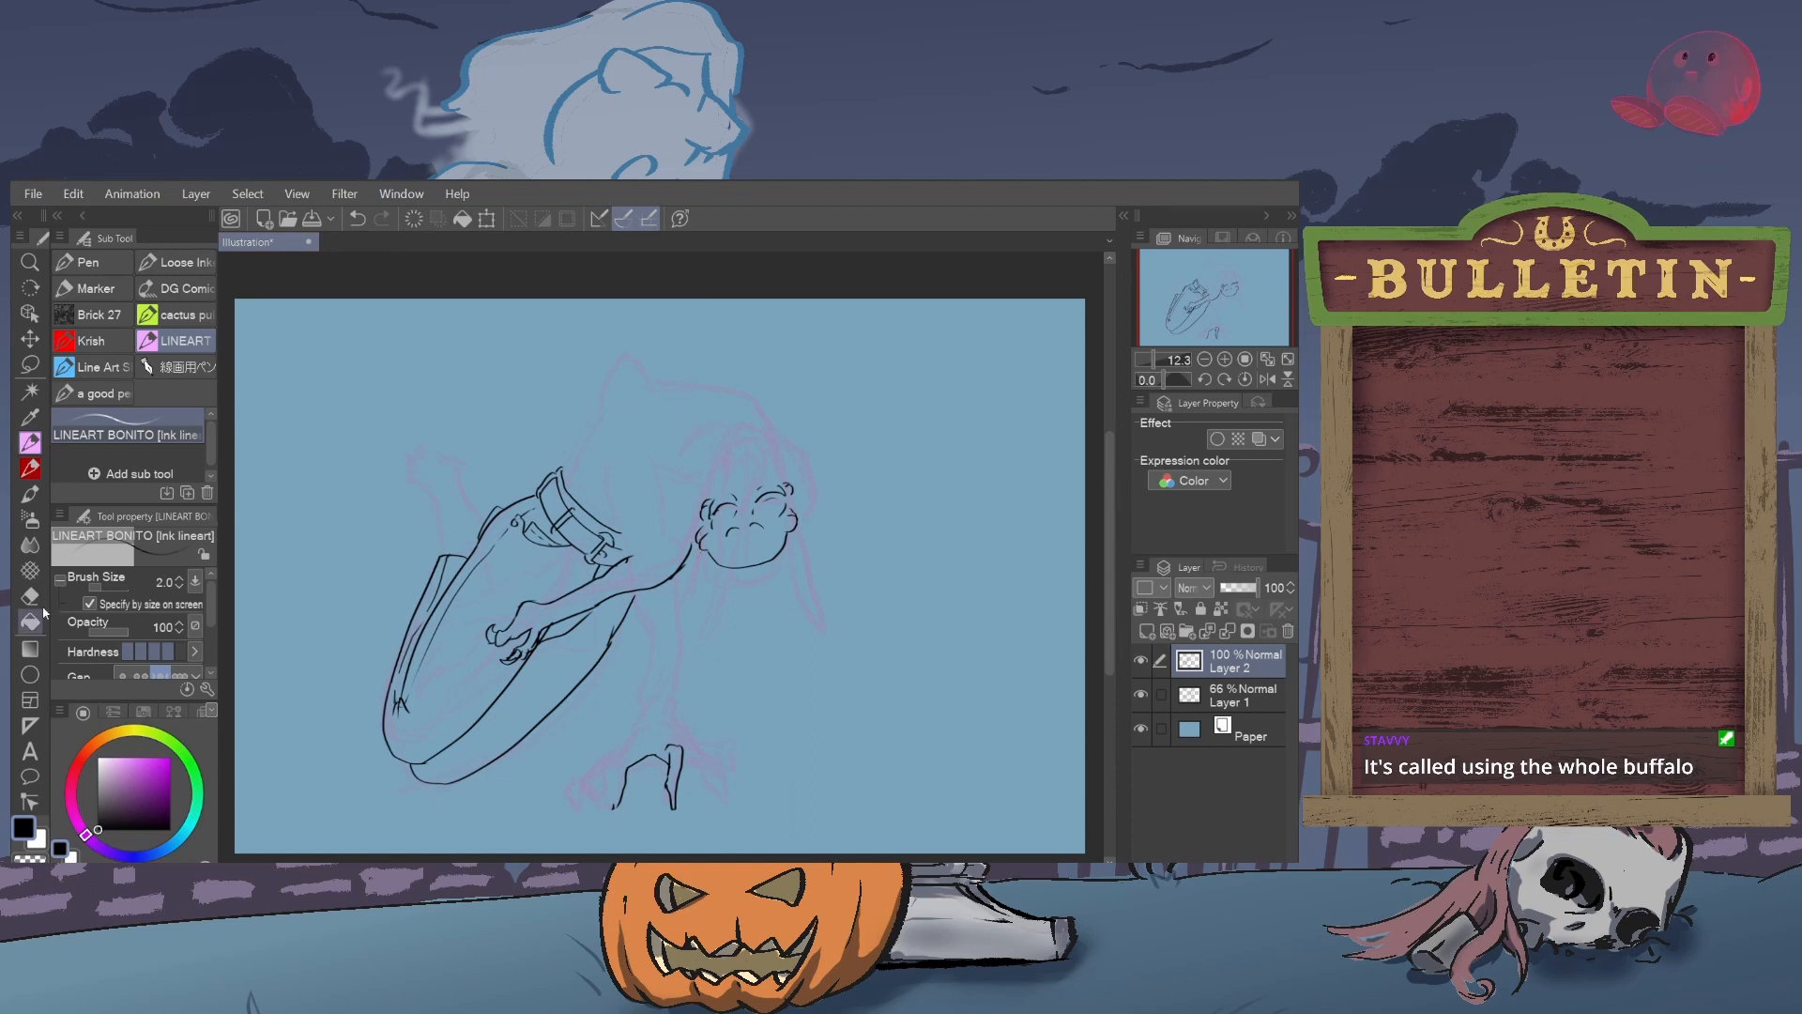
# - Erase the inked fingers of the planted hand at the base of the sketch
pyautogui.press('e')
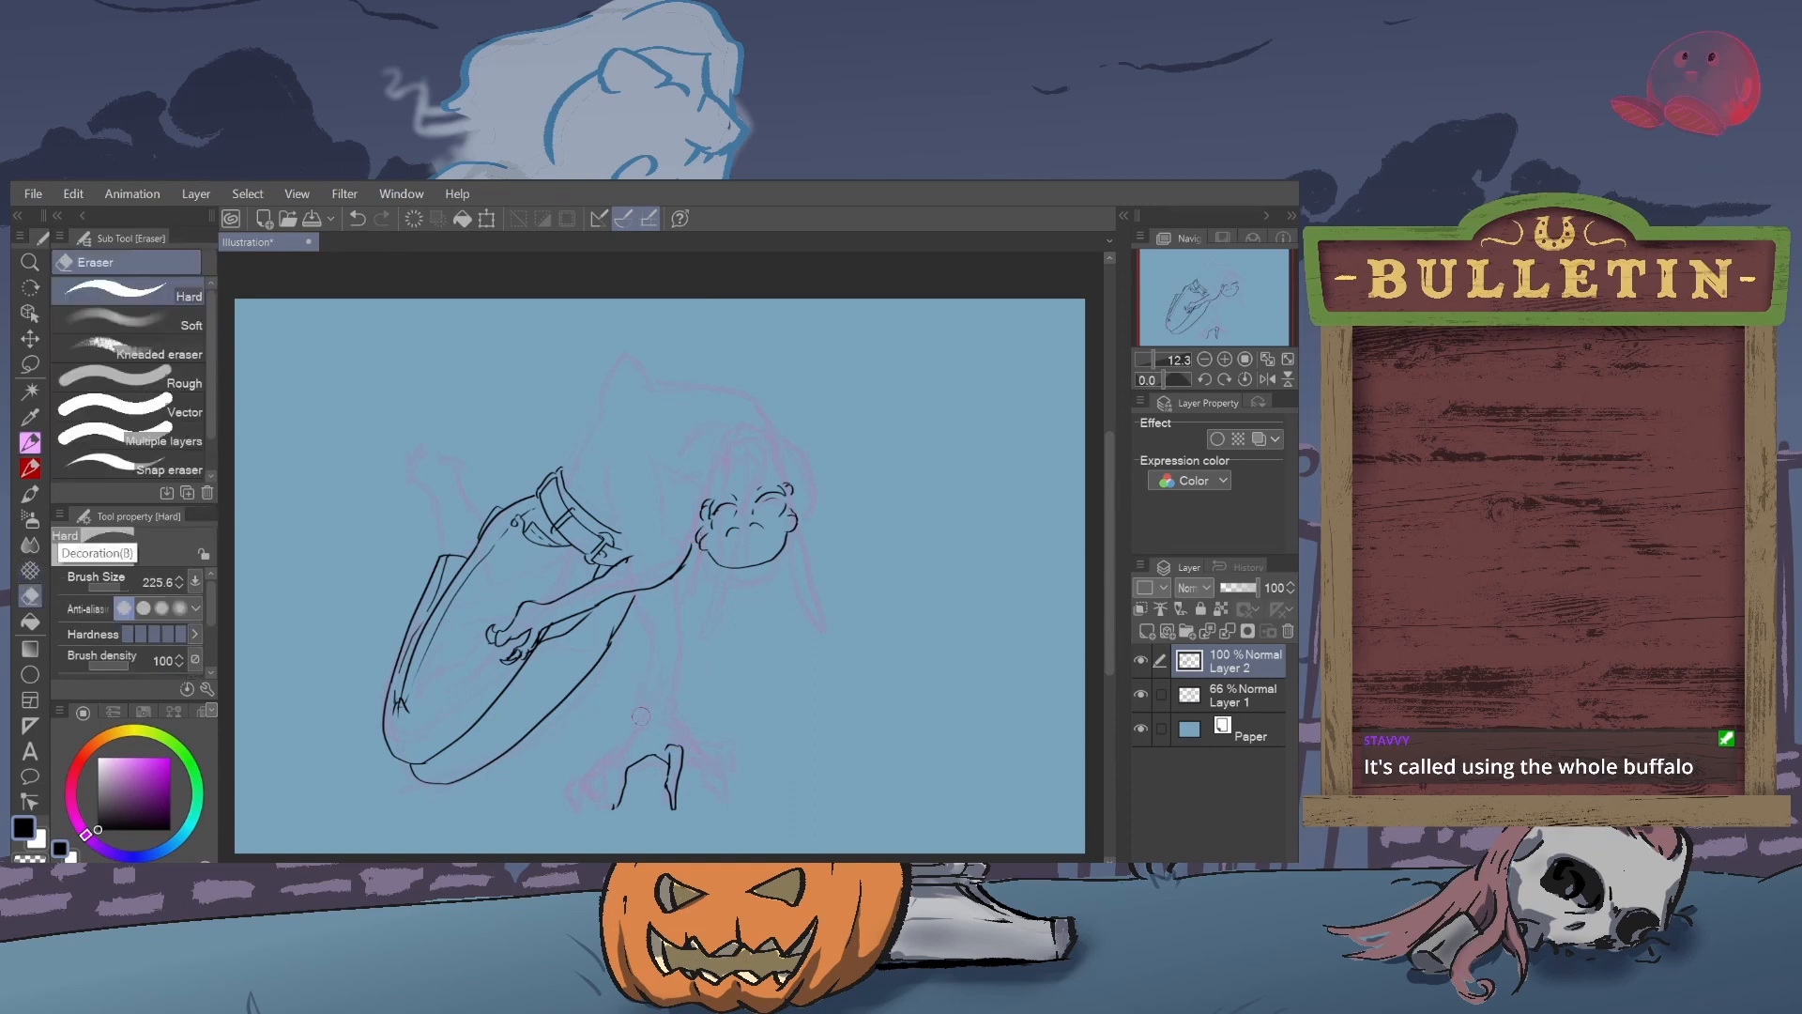
pyautogui.moveTo(634, 762)
pyautogui.mouseDown()
pyautogui.moveTo(607, 814)
pyautogui.moveTo(679, 728)
pyautogui.moveTo(678, 789)
pyautogui.mouseUp()
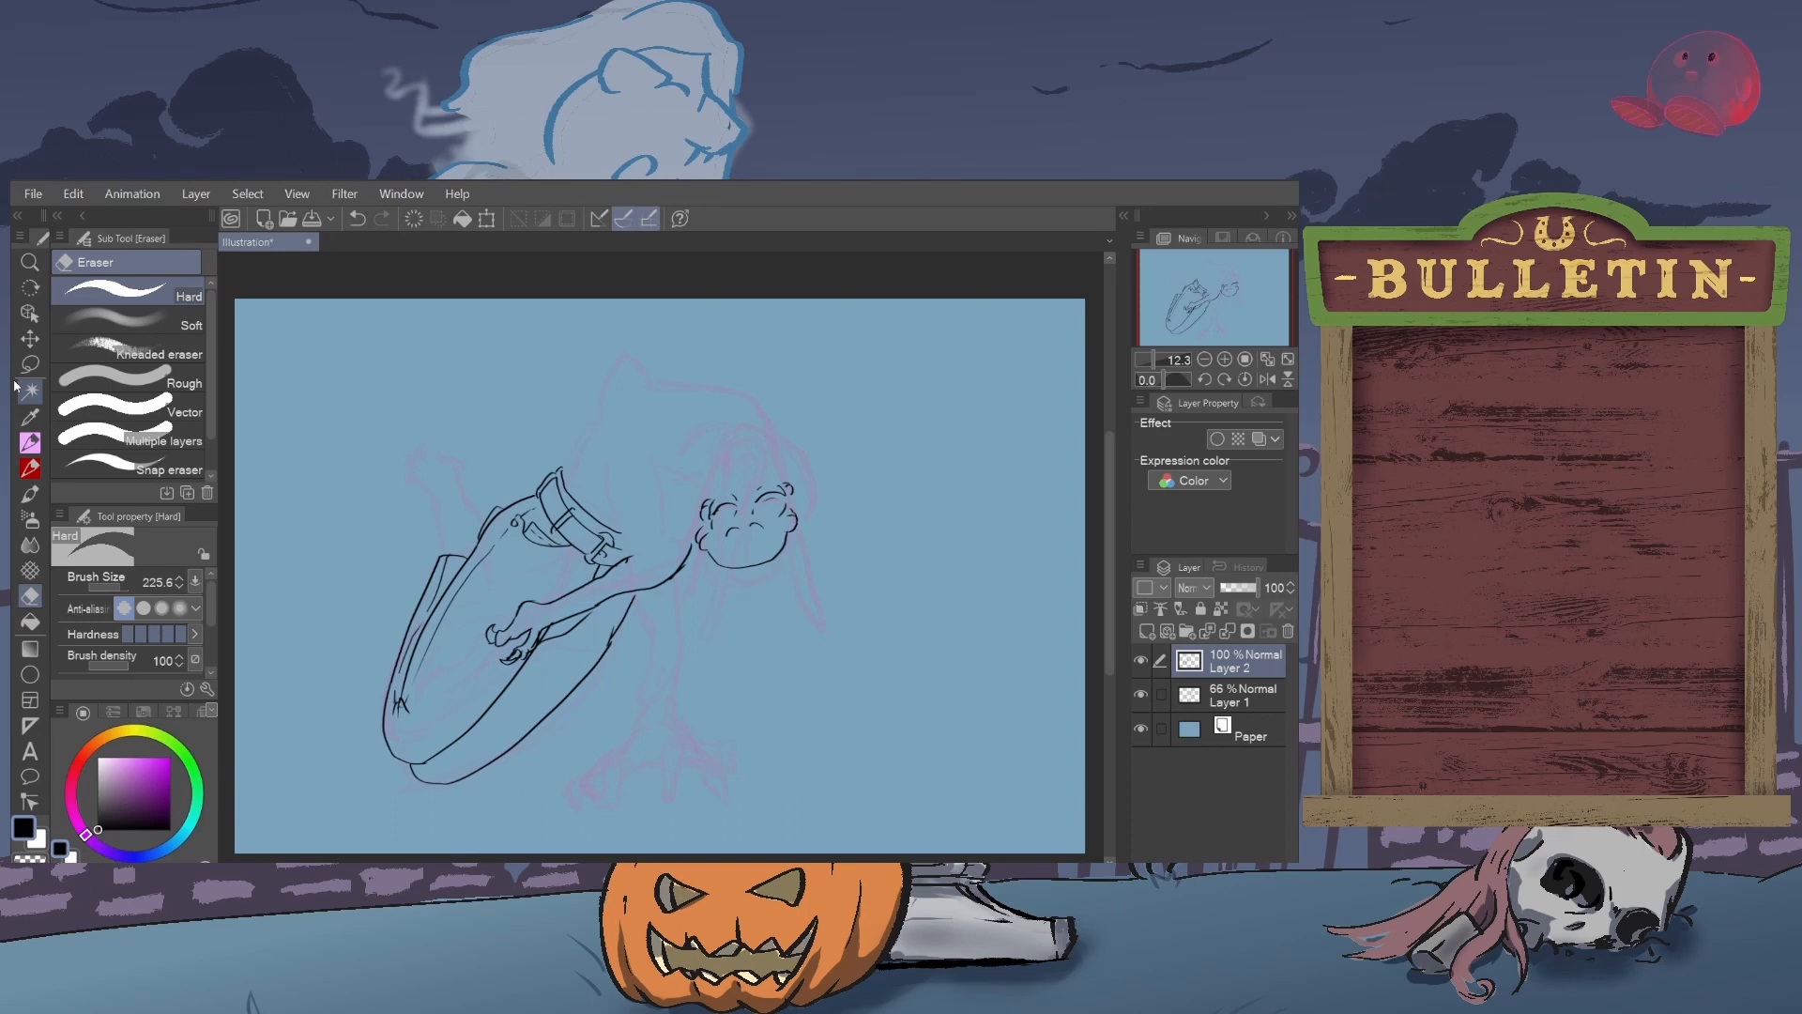
# - Redraw the planted hand's middle finger with the LINEART BONITO pen, starting with its narrow upper knuckle segment
pyautogui.click(40, 442)
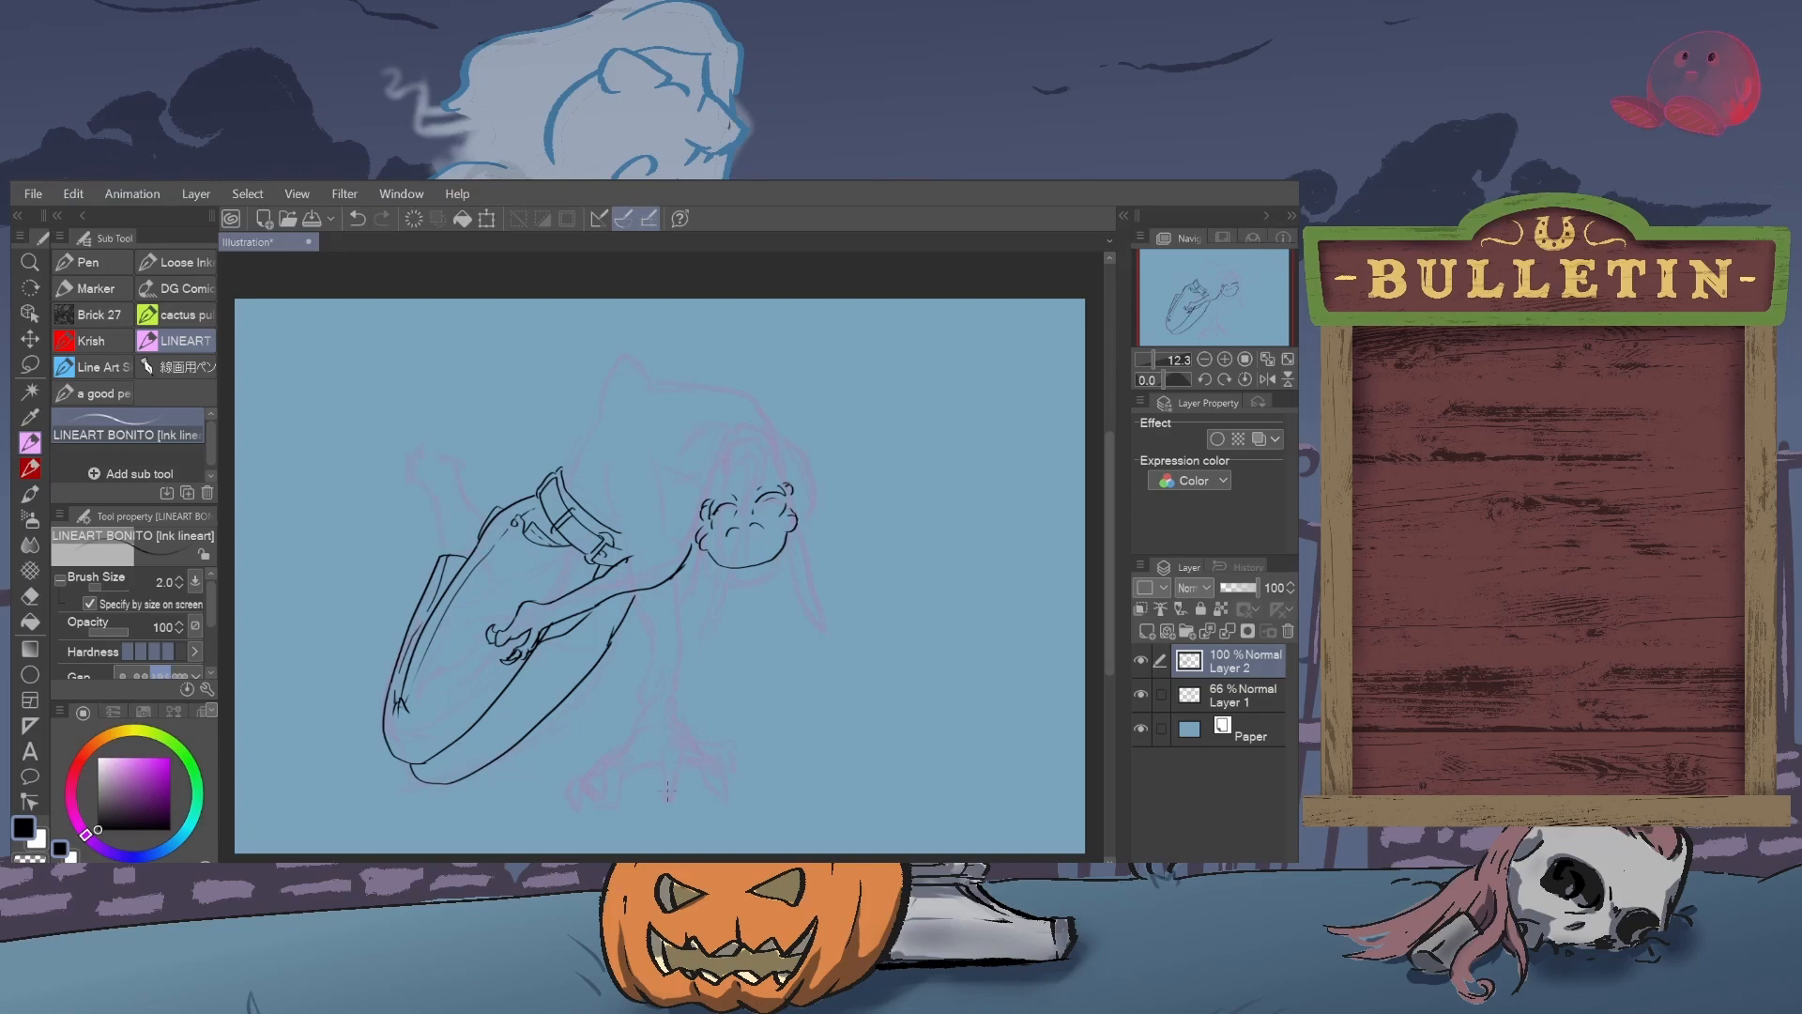
pyautogui.moveTo(669, 796)
pyautogui.mouseDown()
pyautogui.moveTo(674, 716)
pyautogui.moveTo(674, 772)
pyautogui.moveTo(674, 754)
pyautogui.mouseUp()
pyautogui.hotkey('ctrl', 'z')
pyautogui.hotkey('ctrl', 'z')
pyautogui.hotkey('ctrl', 'z')
pyautogui.moveTo(659, 721)
pyautogui.mouseDown()
pyautogui.moveTo(661, 686)
pyautogui.moveTo(667, 729)
pyautogui.mouseUp()
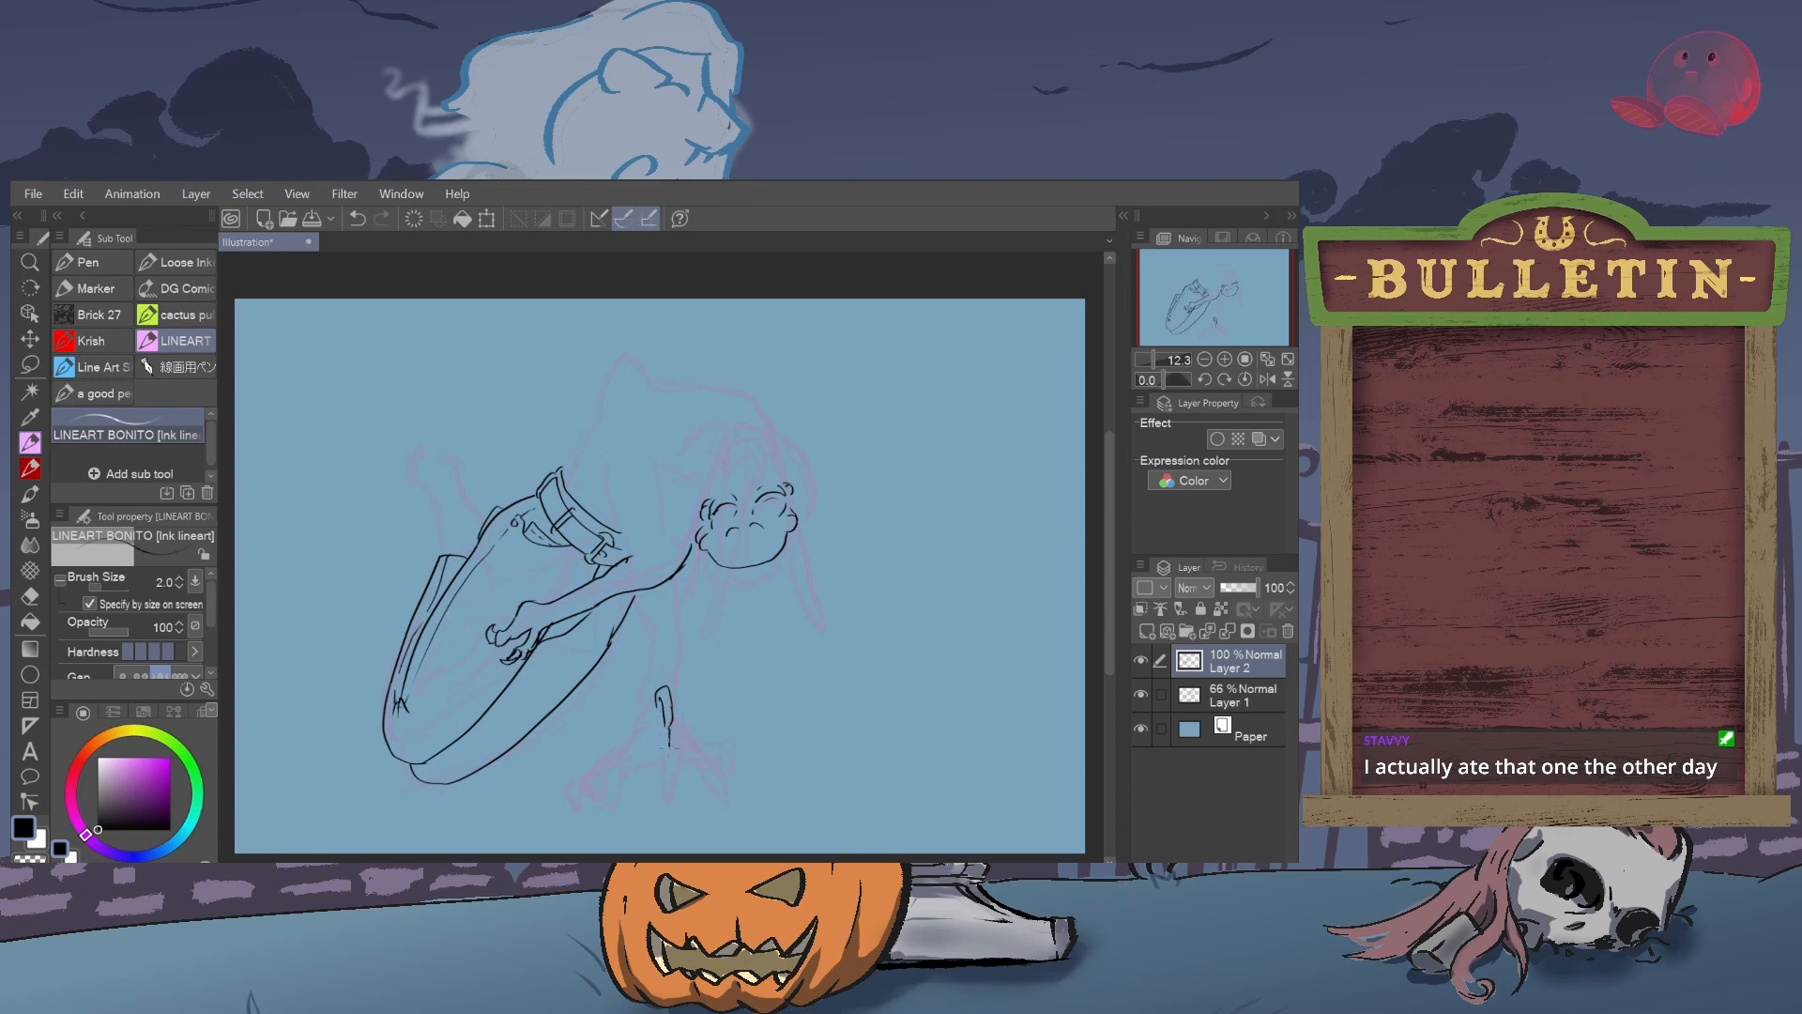
pyautogui.hotkey('ctrl', 'z')
pyautogui.moveTo(668, 722); pyautogui.dragTo(672, 754)
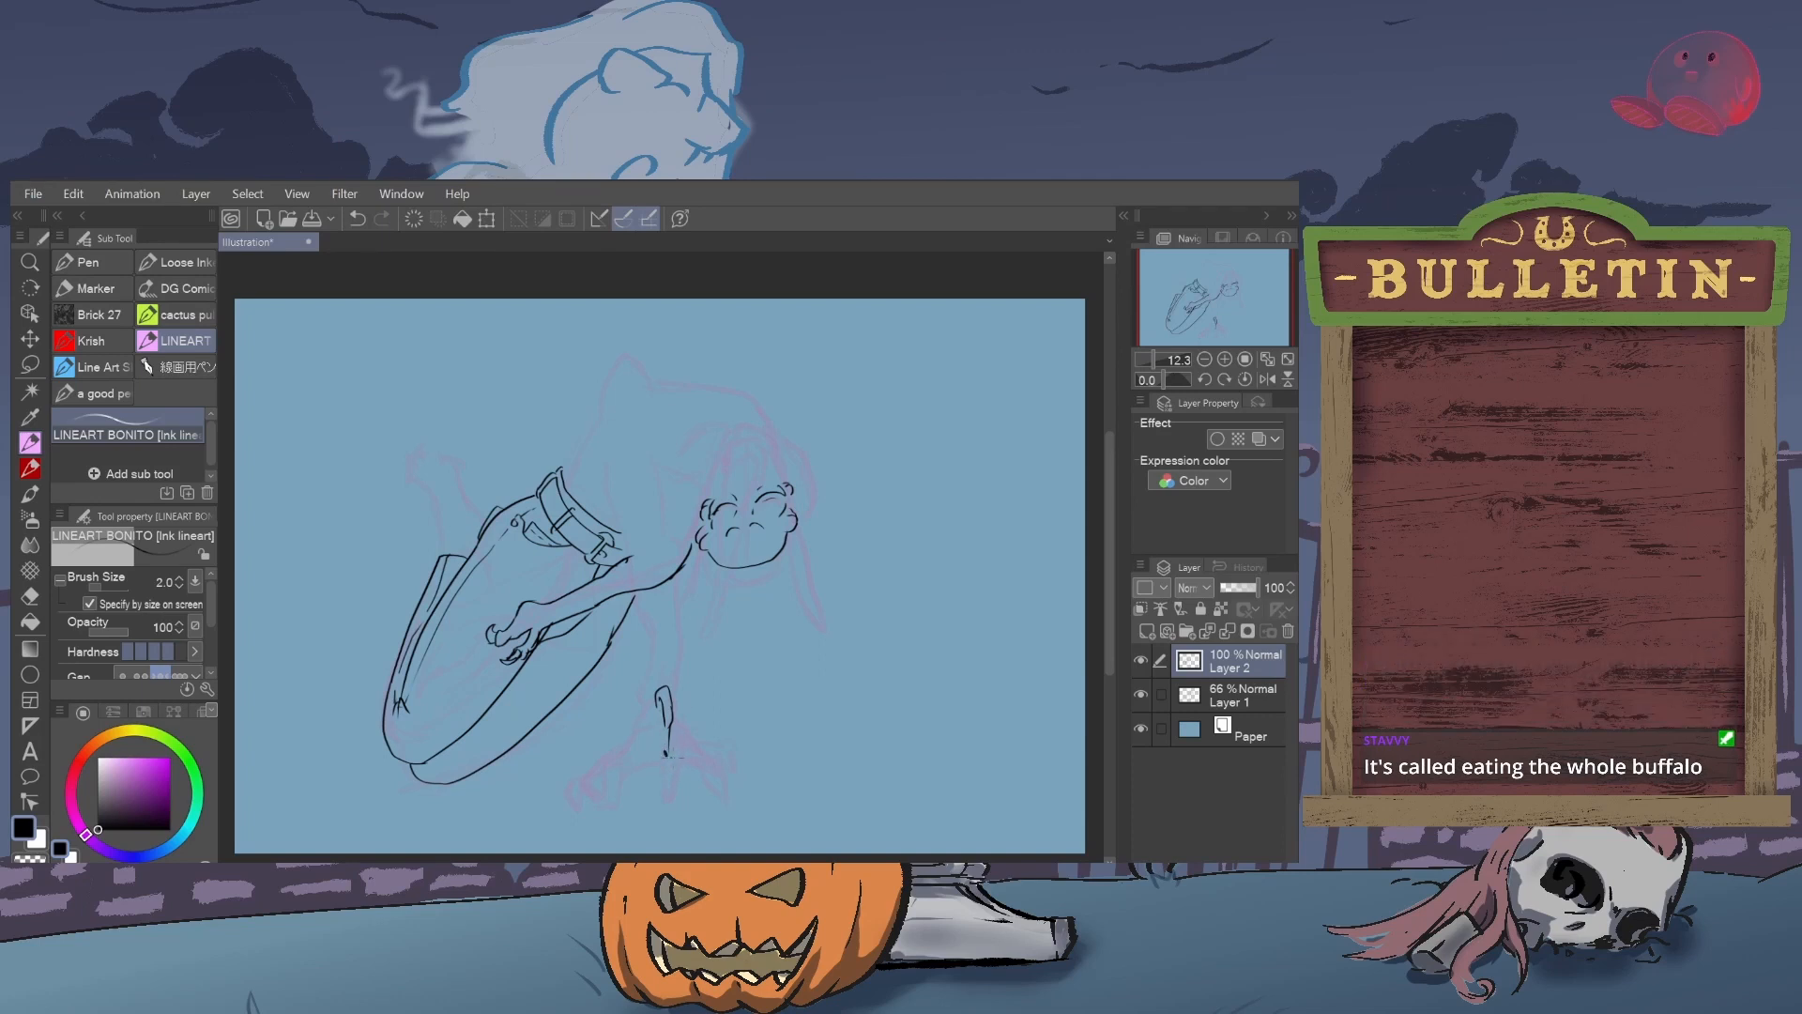
# - Extend the planted hand's middle finger downward into a long, tapering pointed tip
pyautogui.moveTo(669, 751); pyautogui.dragTo(691, 849)
pyautogui.hotkey('ctrl', 'z')
pyautogui.moveTo(674, 756); pyautogui.dragTo(692, 837)
pyautogui.moveTo(667, 753); pyautogui.dragTo(671, 780)
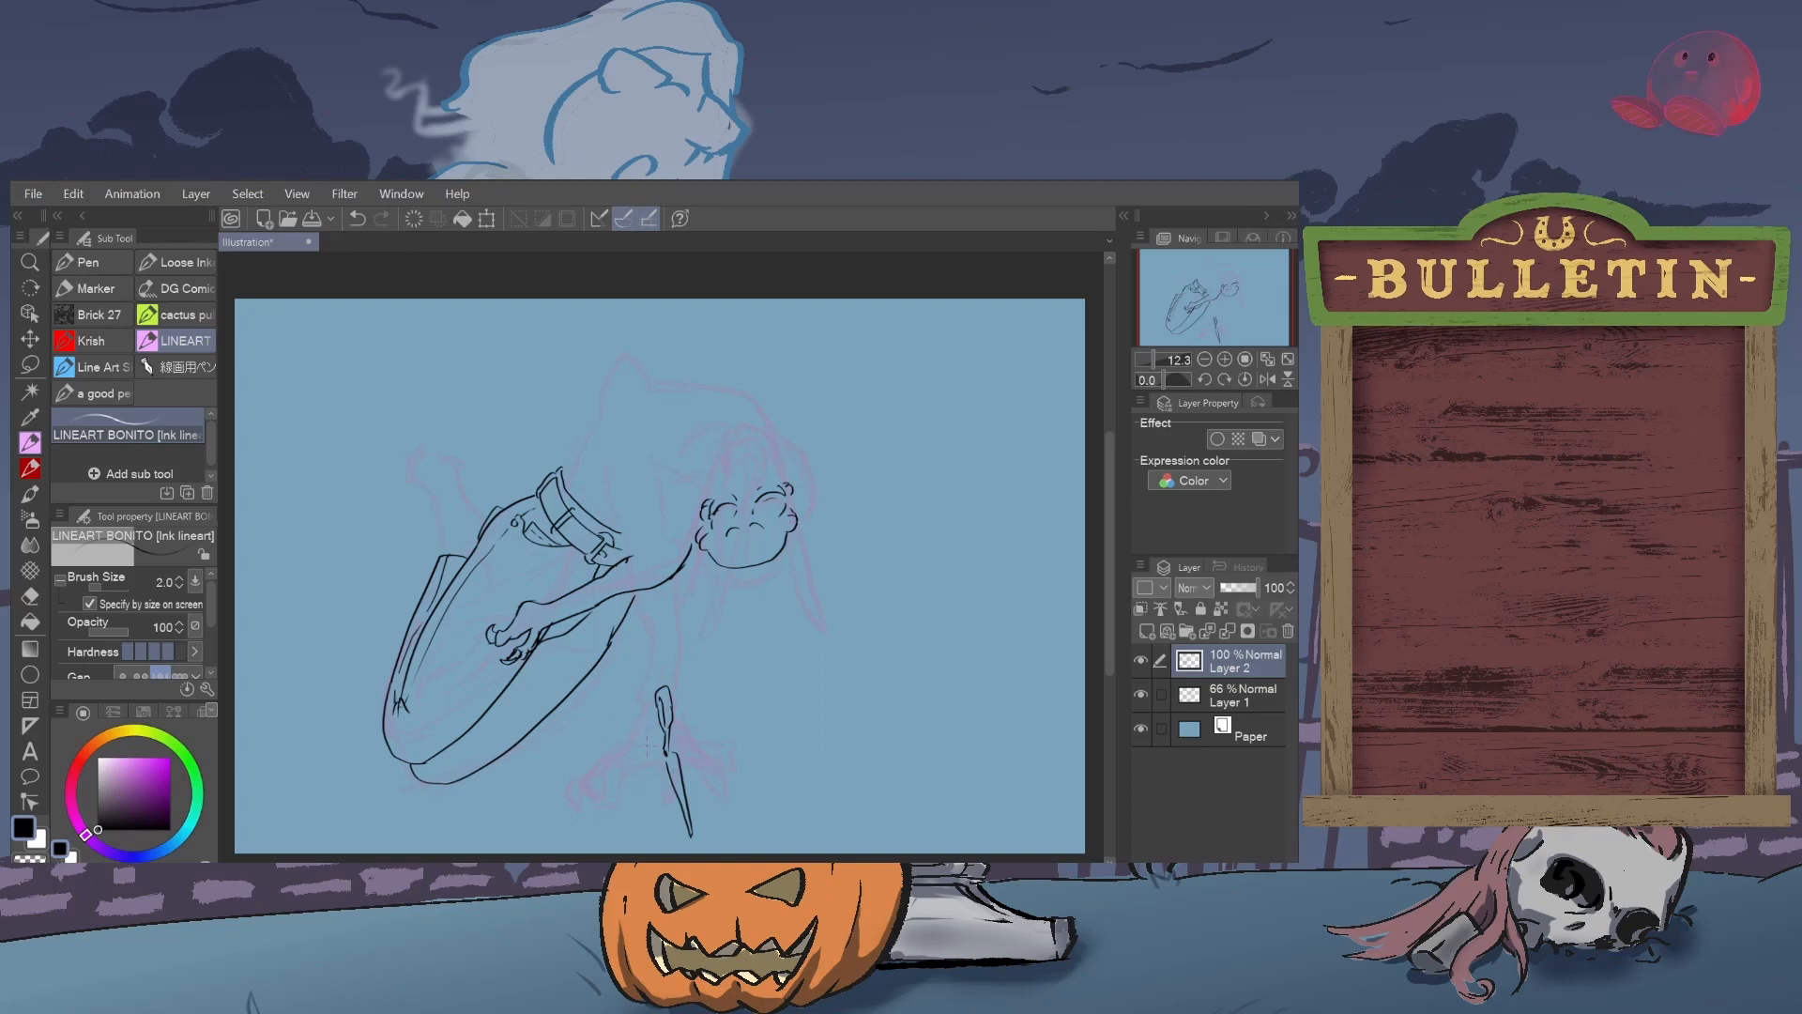
# - Ink a second long, pointed finger beside the planted hand's middle finger and try out strokes for the next finger
pyautogui.moveTo(636, 763)
pyautogui.mouseDown()
pyautogui.moveTo(631, 841)
pyautogui.moveTo(651, 769)
pyautogui.mouseUp()
pyautogui.hotkey('ctrl', 'z')
pyautogui.moveTo(664, 727); pyautogui.dragTo(667, 754)
pyautogui.moveTo(609, 761); pyautogui.dragTo(628, 794)
pyautogui.hotkey('ctrl', 'z')
pyautogui.hotkey('ctrl', 'z')
pyautogui.moveTo(620, 749); pyautogui.dragTo(626, 779)
pyautogui.hotkey('ctrl', 'z')
pyautogui.hotkey('ctrl', 'z')
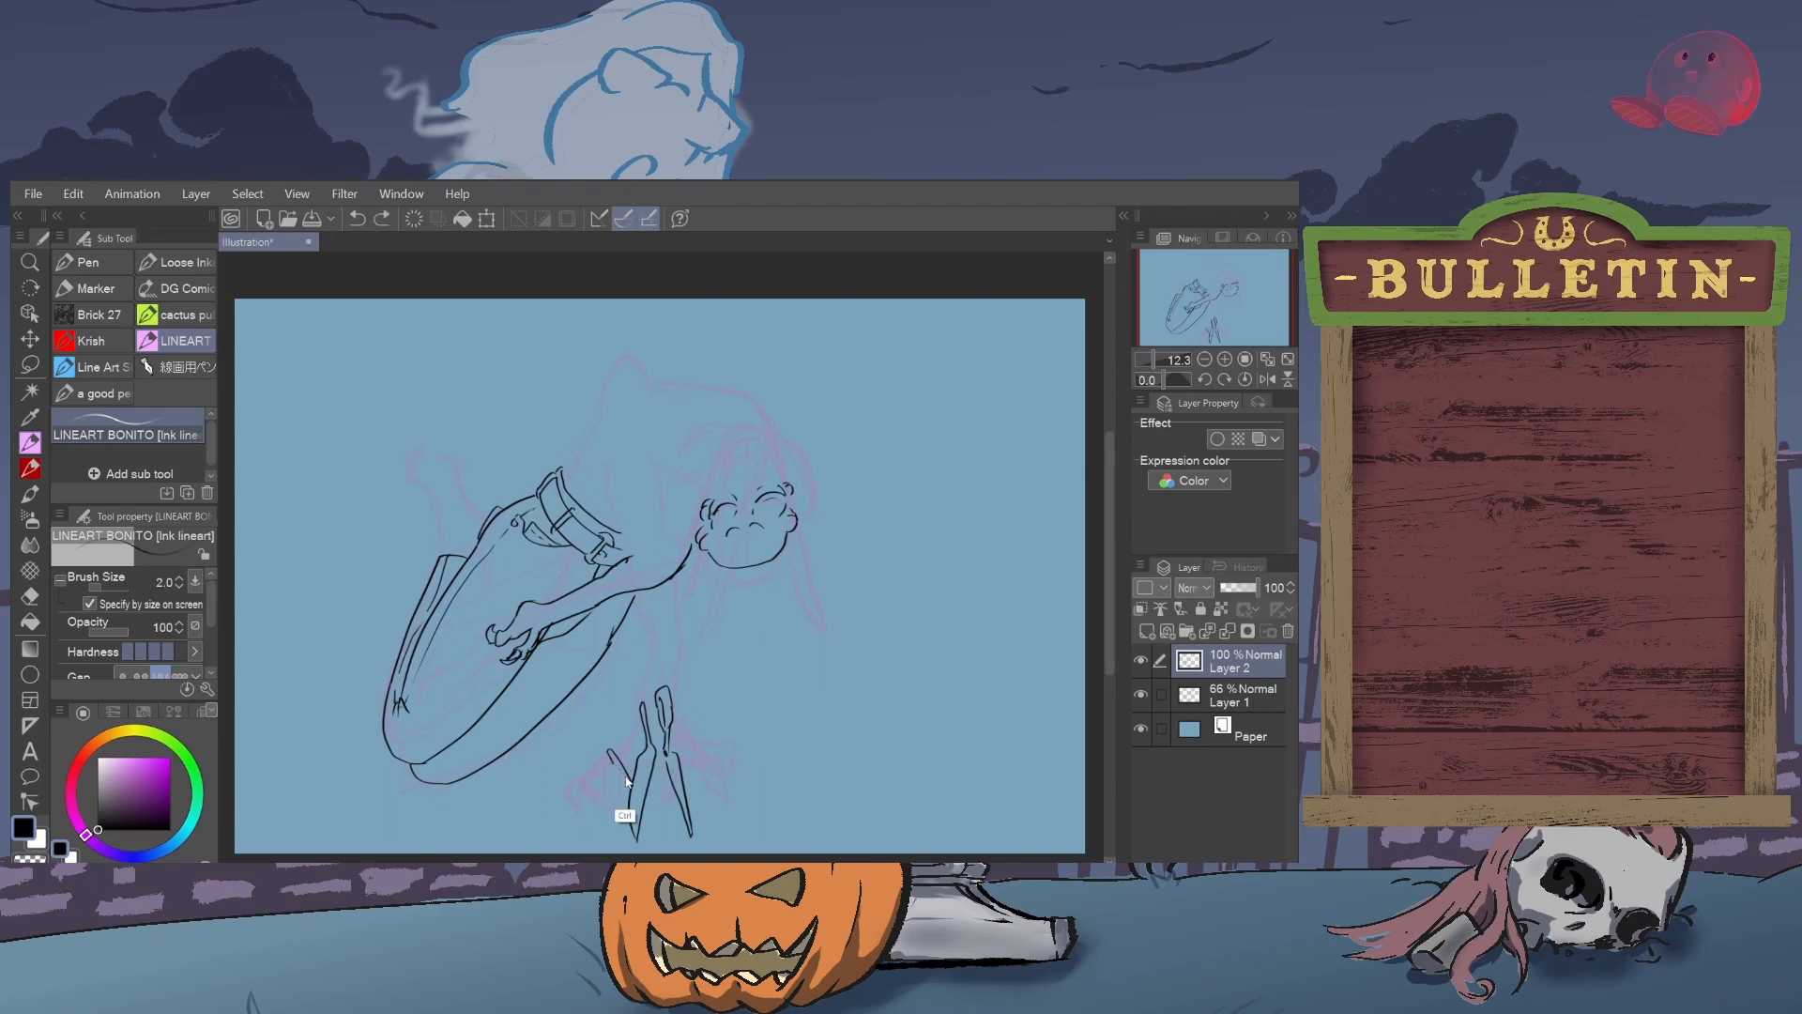
# - Ink the planted hand's outer fingers as thin, crossing, pointed digits with knobbly joints
pyautogui.moveTo(606, 749); pyautogui.dragTo(627, 781)
pyautogui.moveTo(629, 765); pyautogui.dragTo(634, 732)
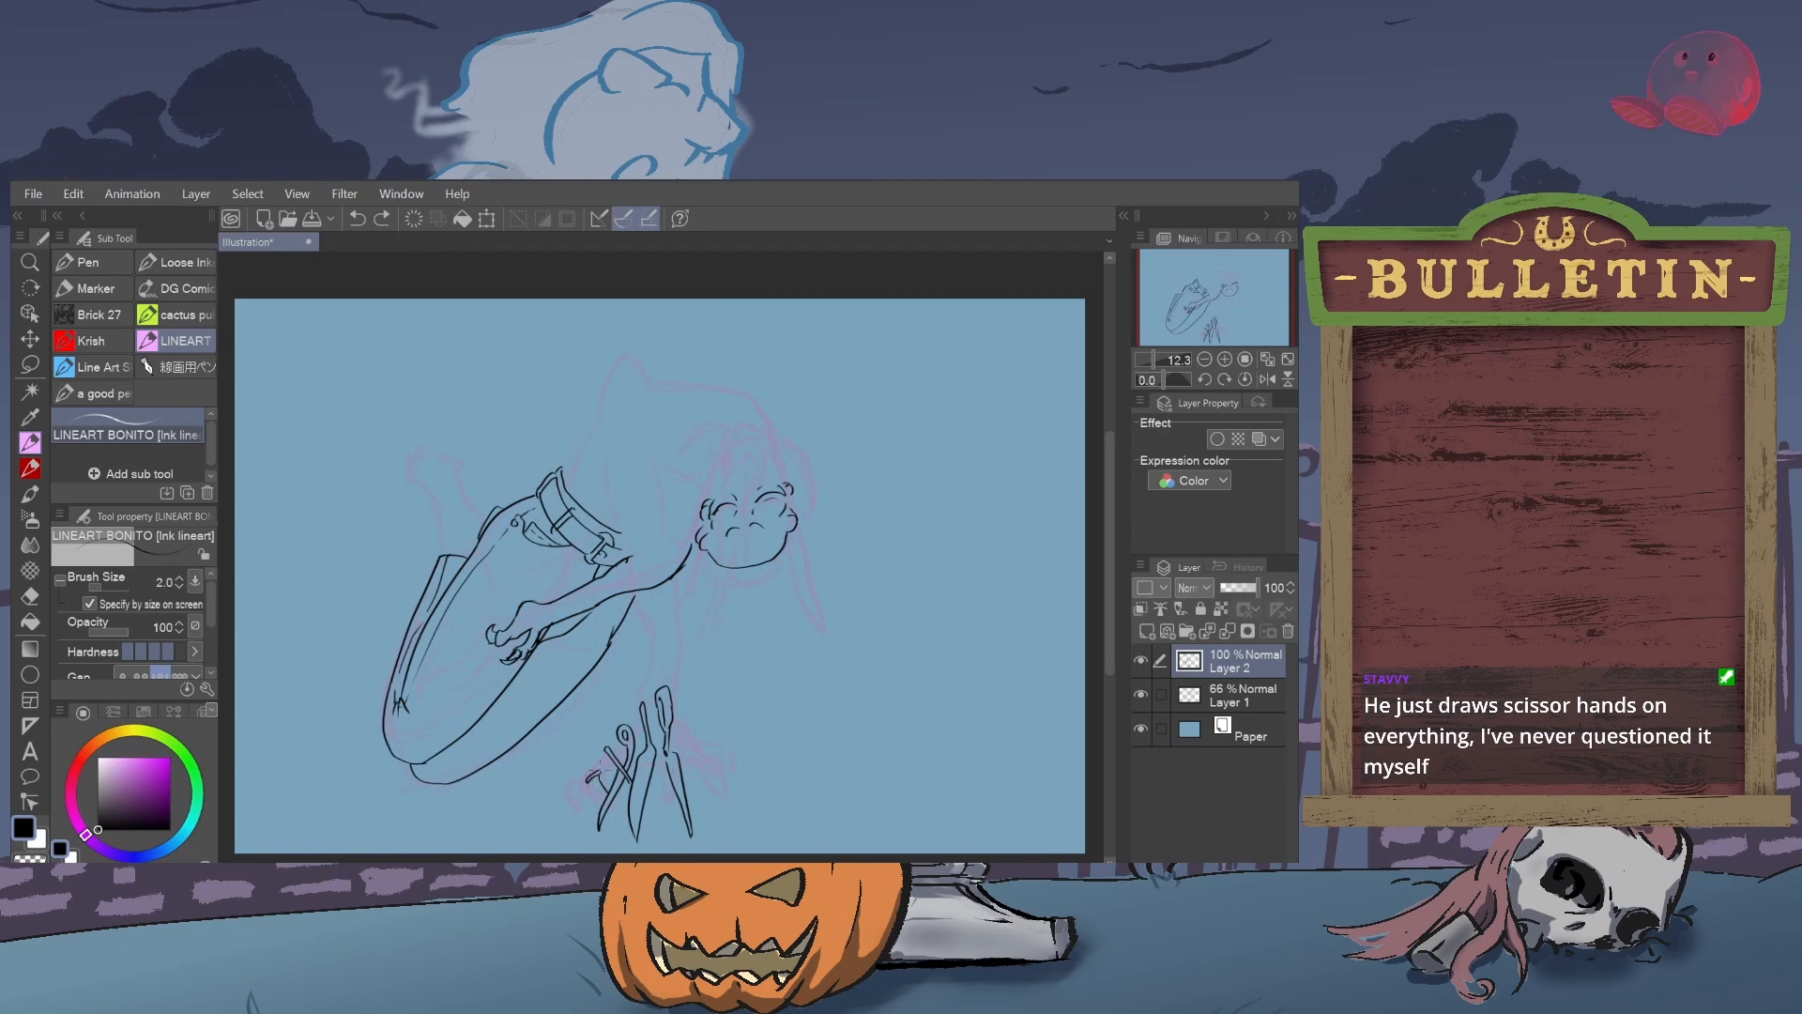
pyautogui.moveTo(603, 767); pyautogui.dragTo(609, 770)
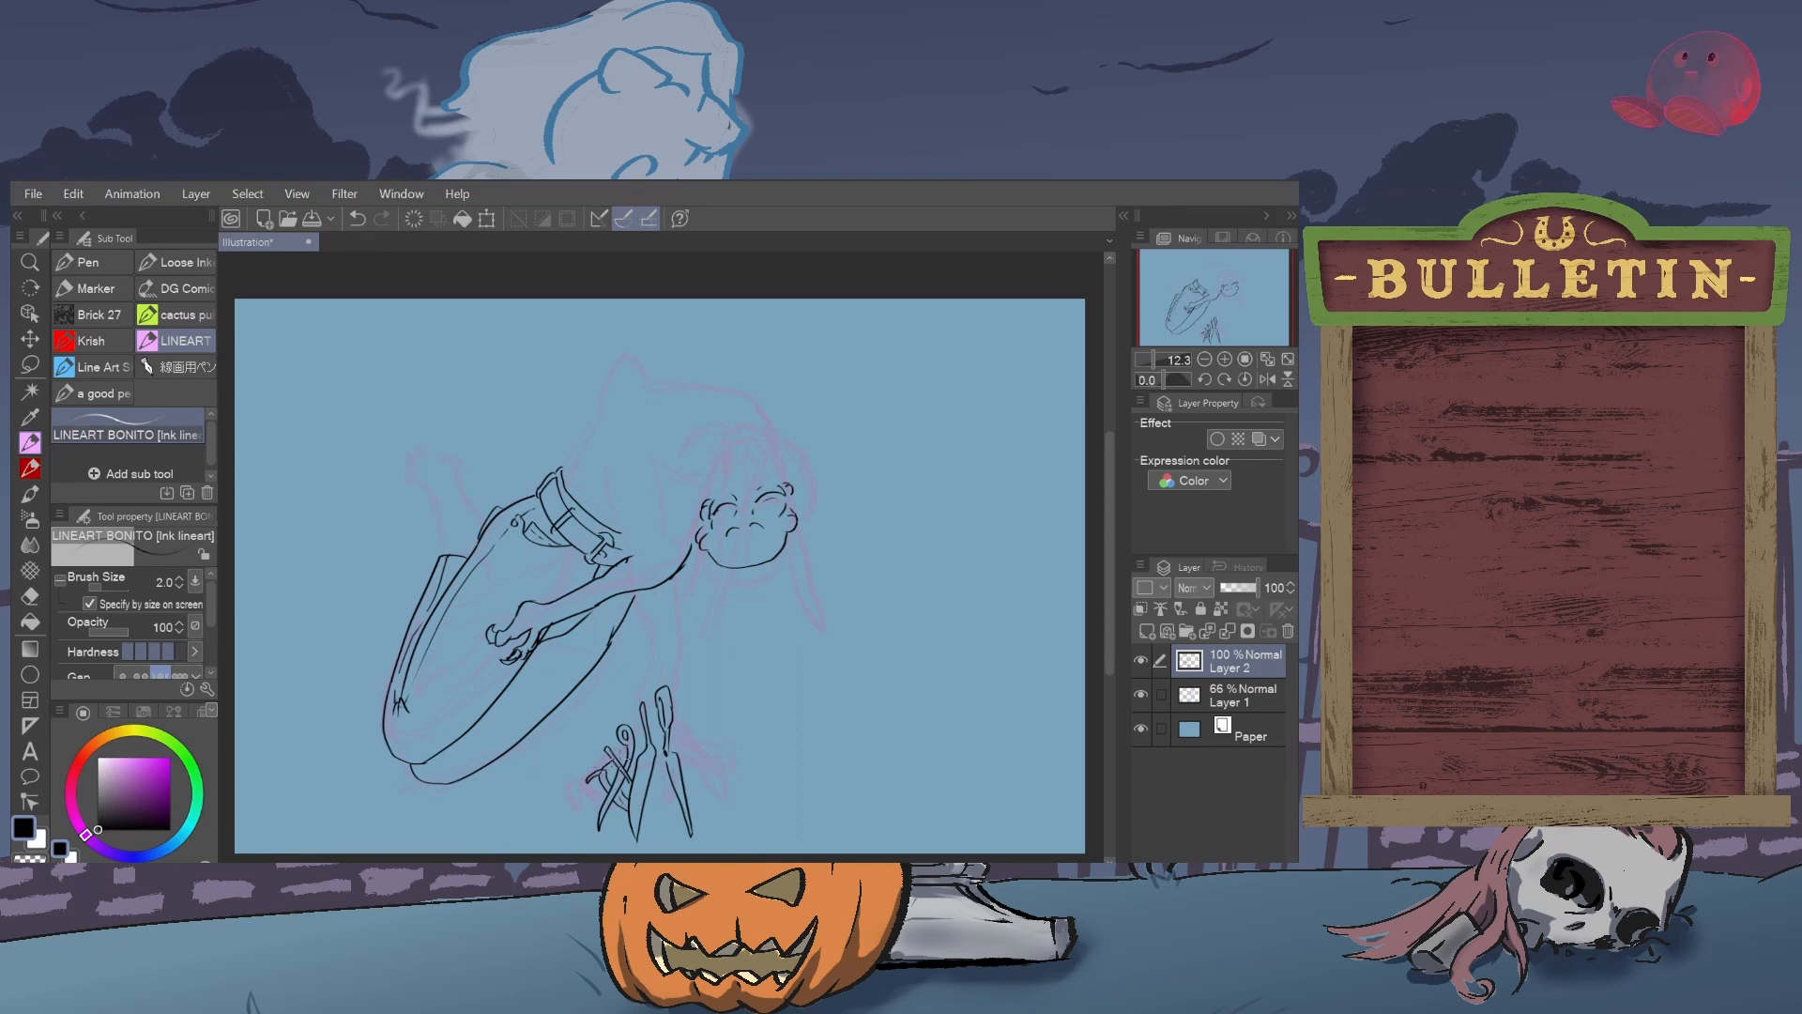
pyautogui.moveTo(627, 748); pyautogui.dragTo(615, 760)
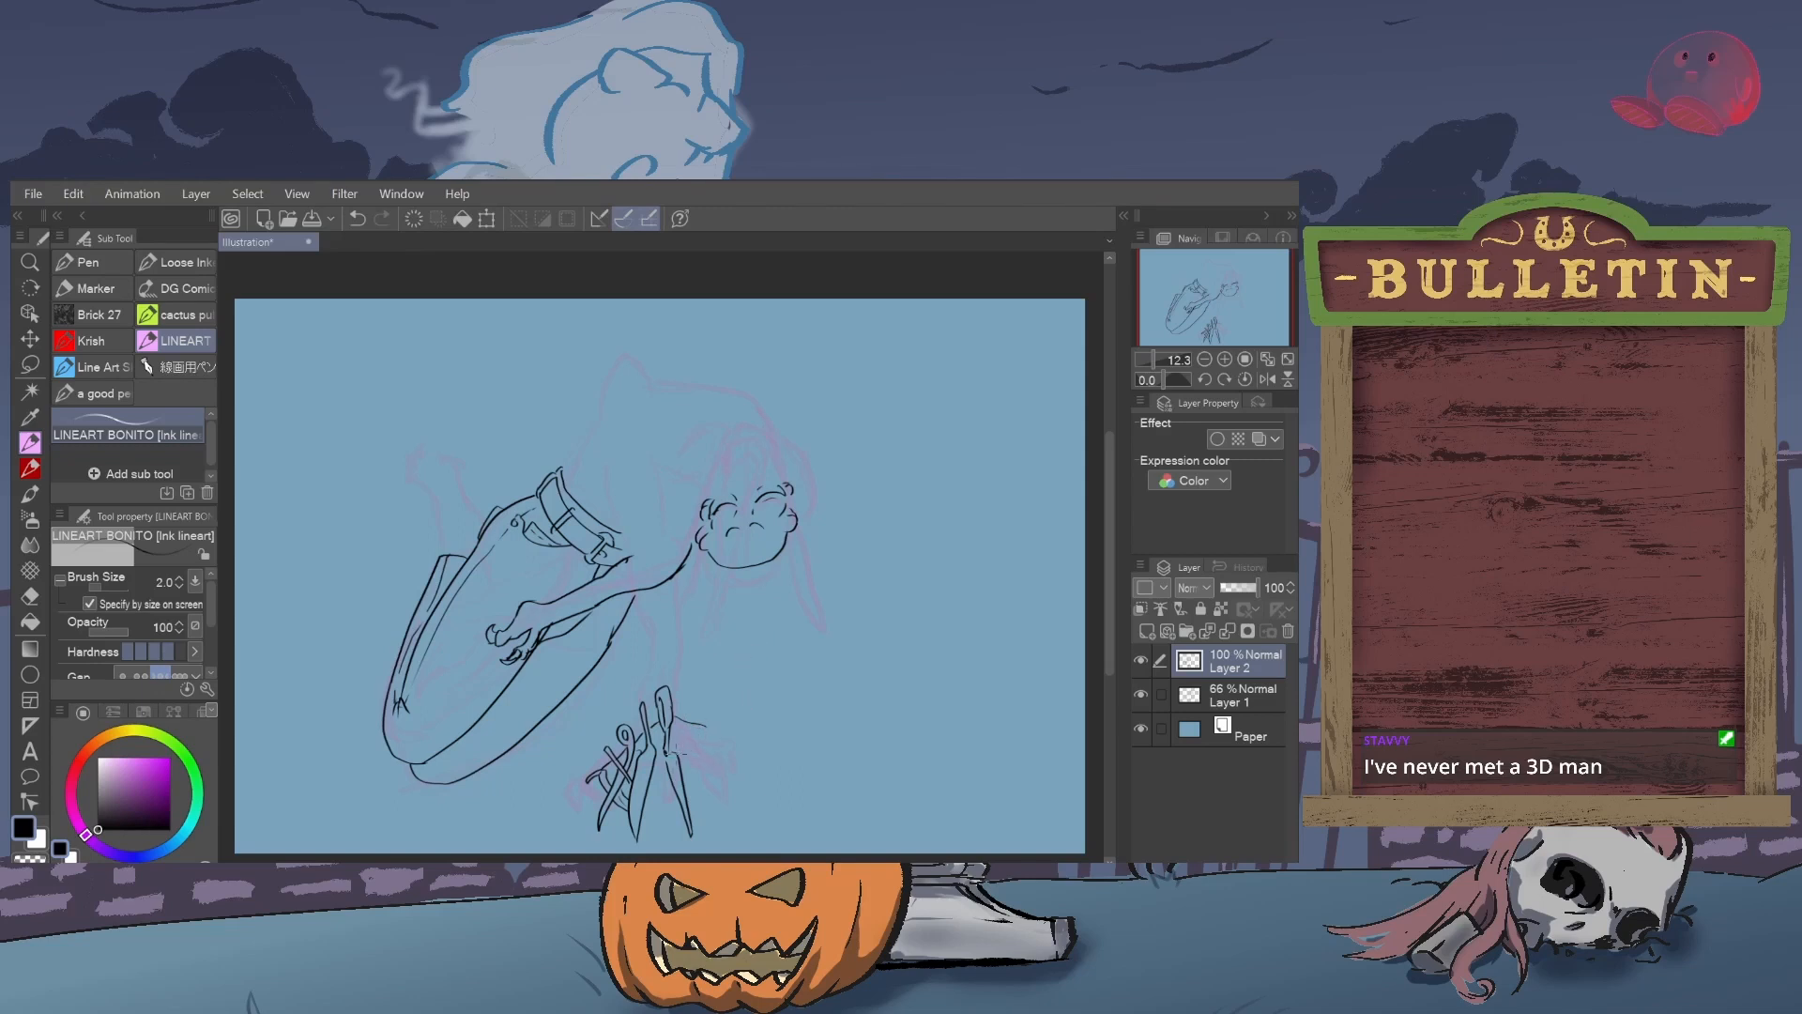
# - Ink the planted hand's thumb as a knobbly joint ending in a broad, curved claw
pyautogui.moveTo(665, 755); pyautogui.dragTo(681, 809)
pyautogui.hotkey('ctrl', 'z')
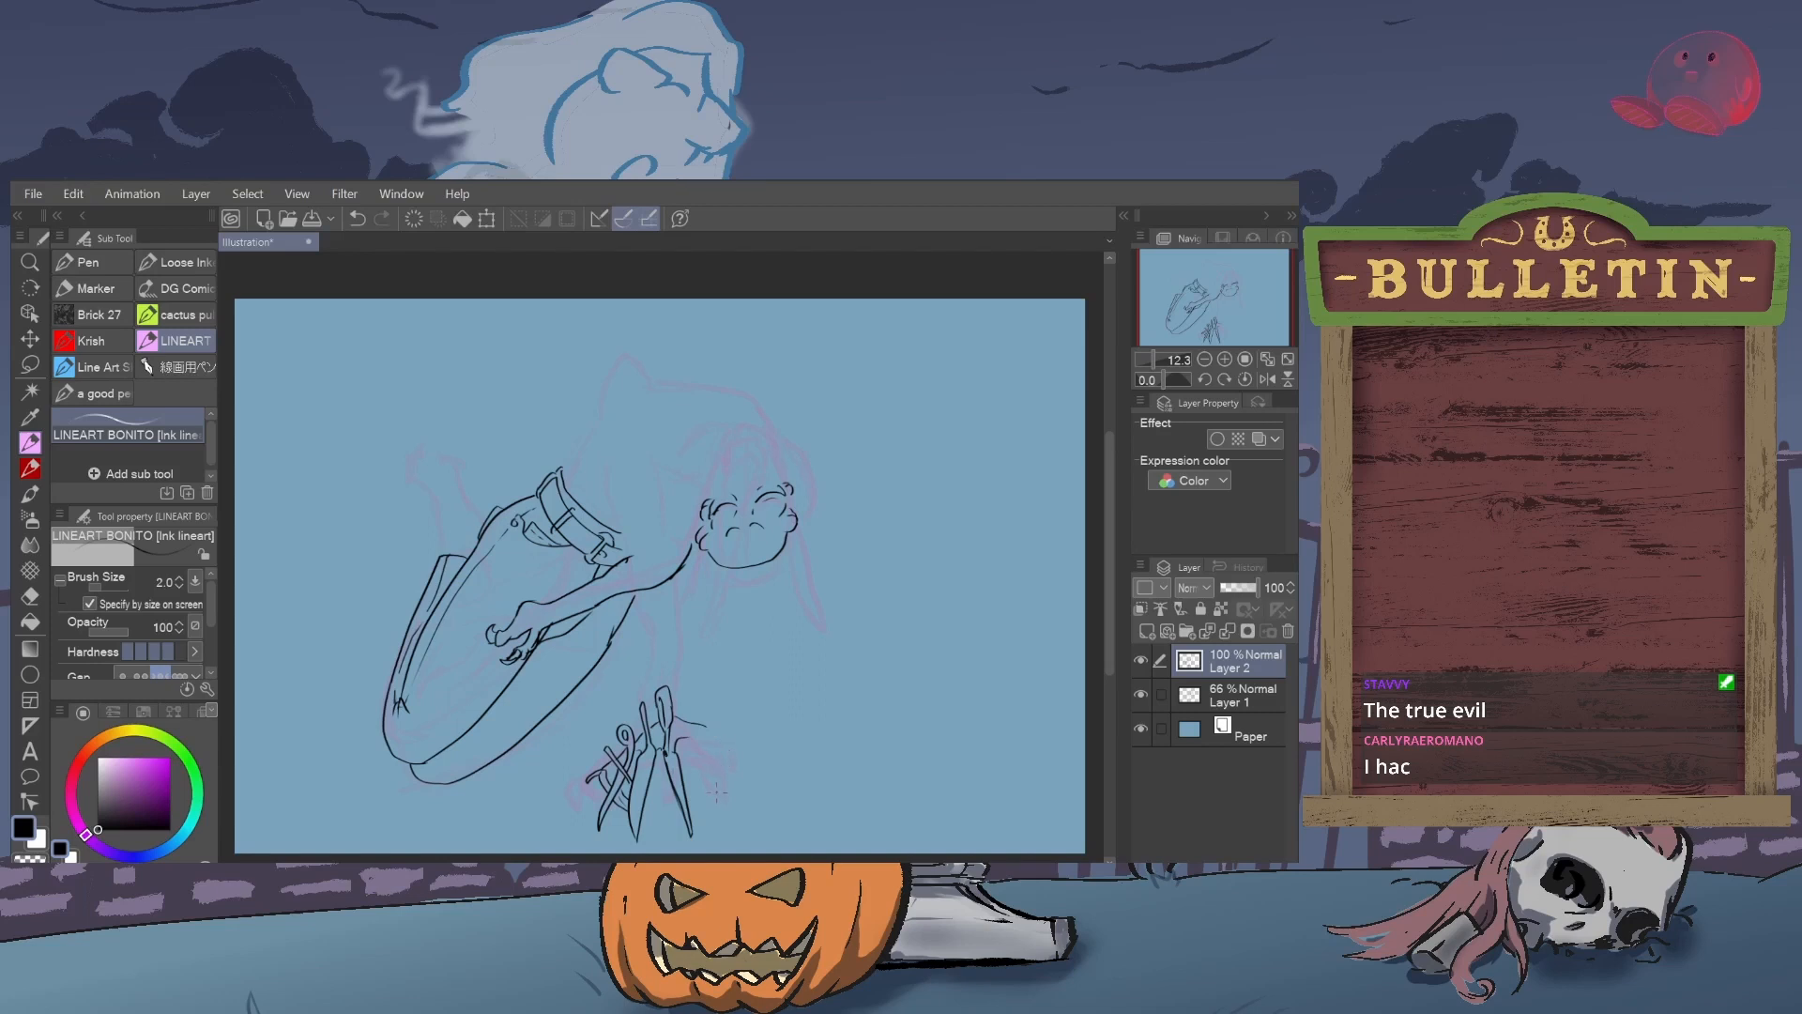
pyautogui.moveTo(720, 786); pyautogui.dragTo(742, 752)
pyautogui.hotkey('ctrl', 'z')
pyautogui.moveTo(711, 798)
pyautogui.mouseDown()
pyautogui.moveTo(742, 756)
pyautogui.moveTo(737, 727)
pyautogui.mouseUp()
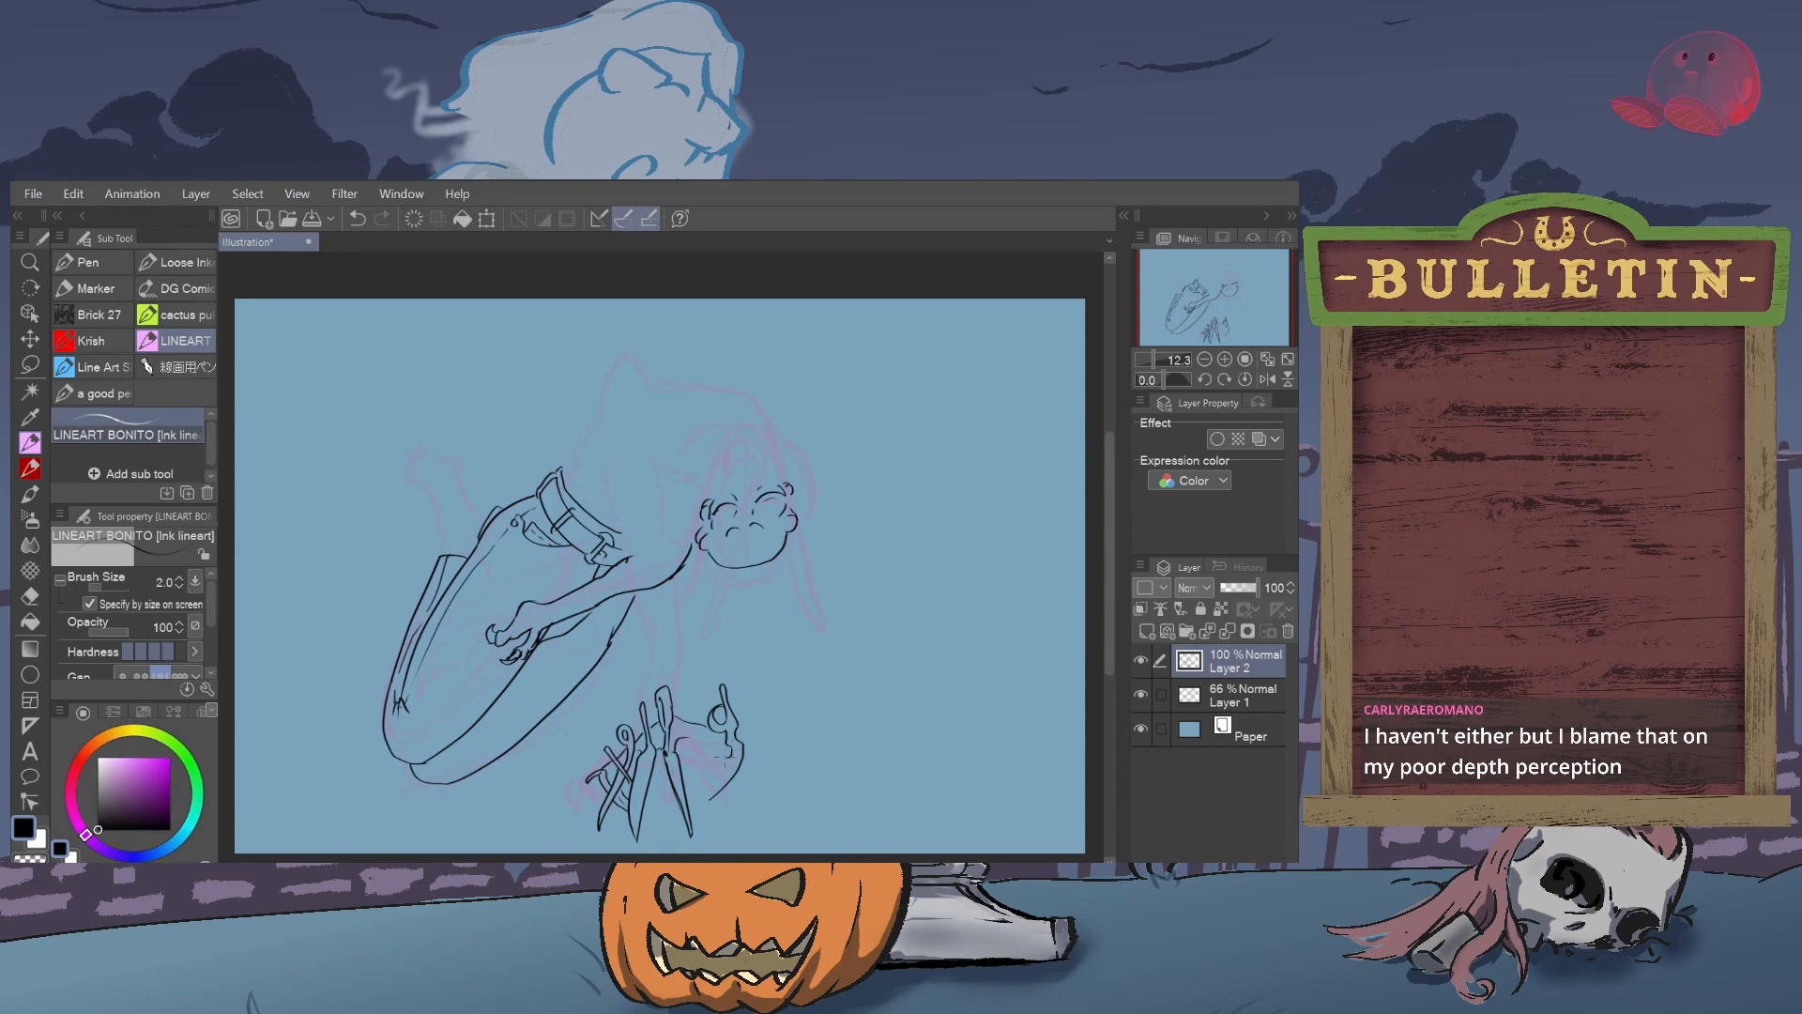
pyautogui.moveTo(716, 766); pyautogui.dragTo(697, 802)
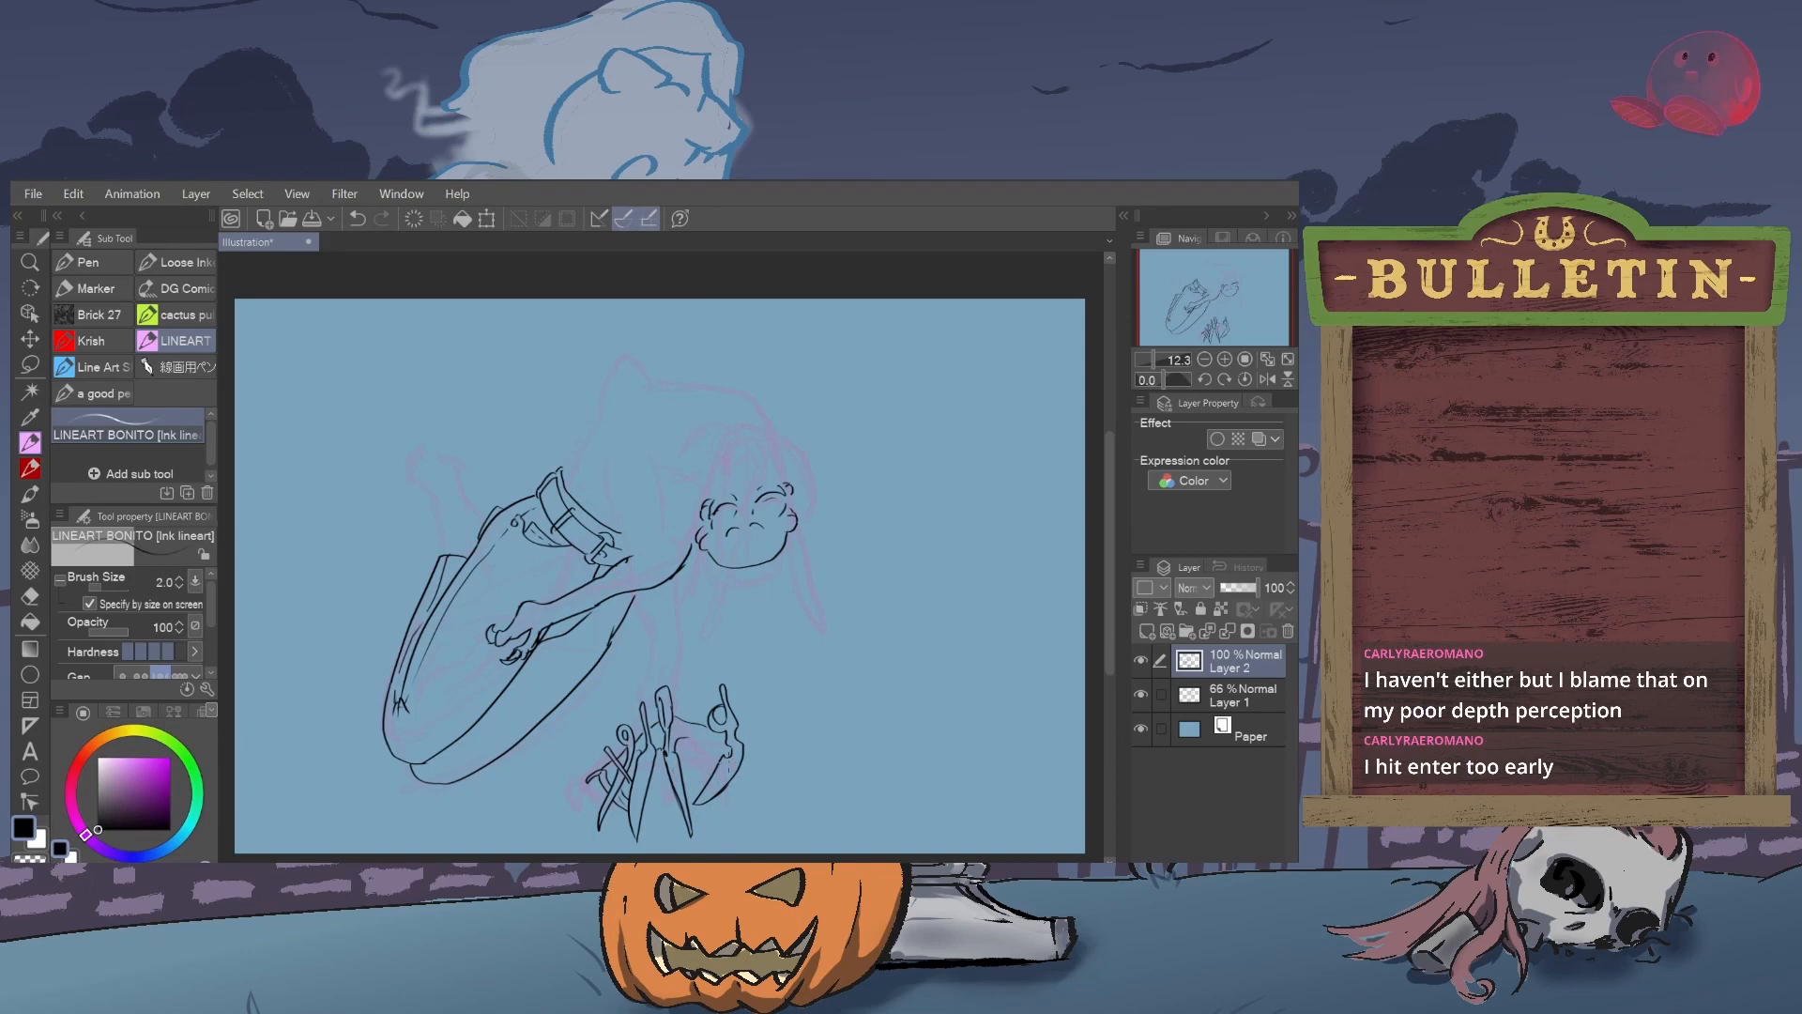
pyautogui.moveTo(725, 770); pyautogui.dragTo(709, 794)
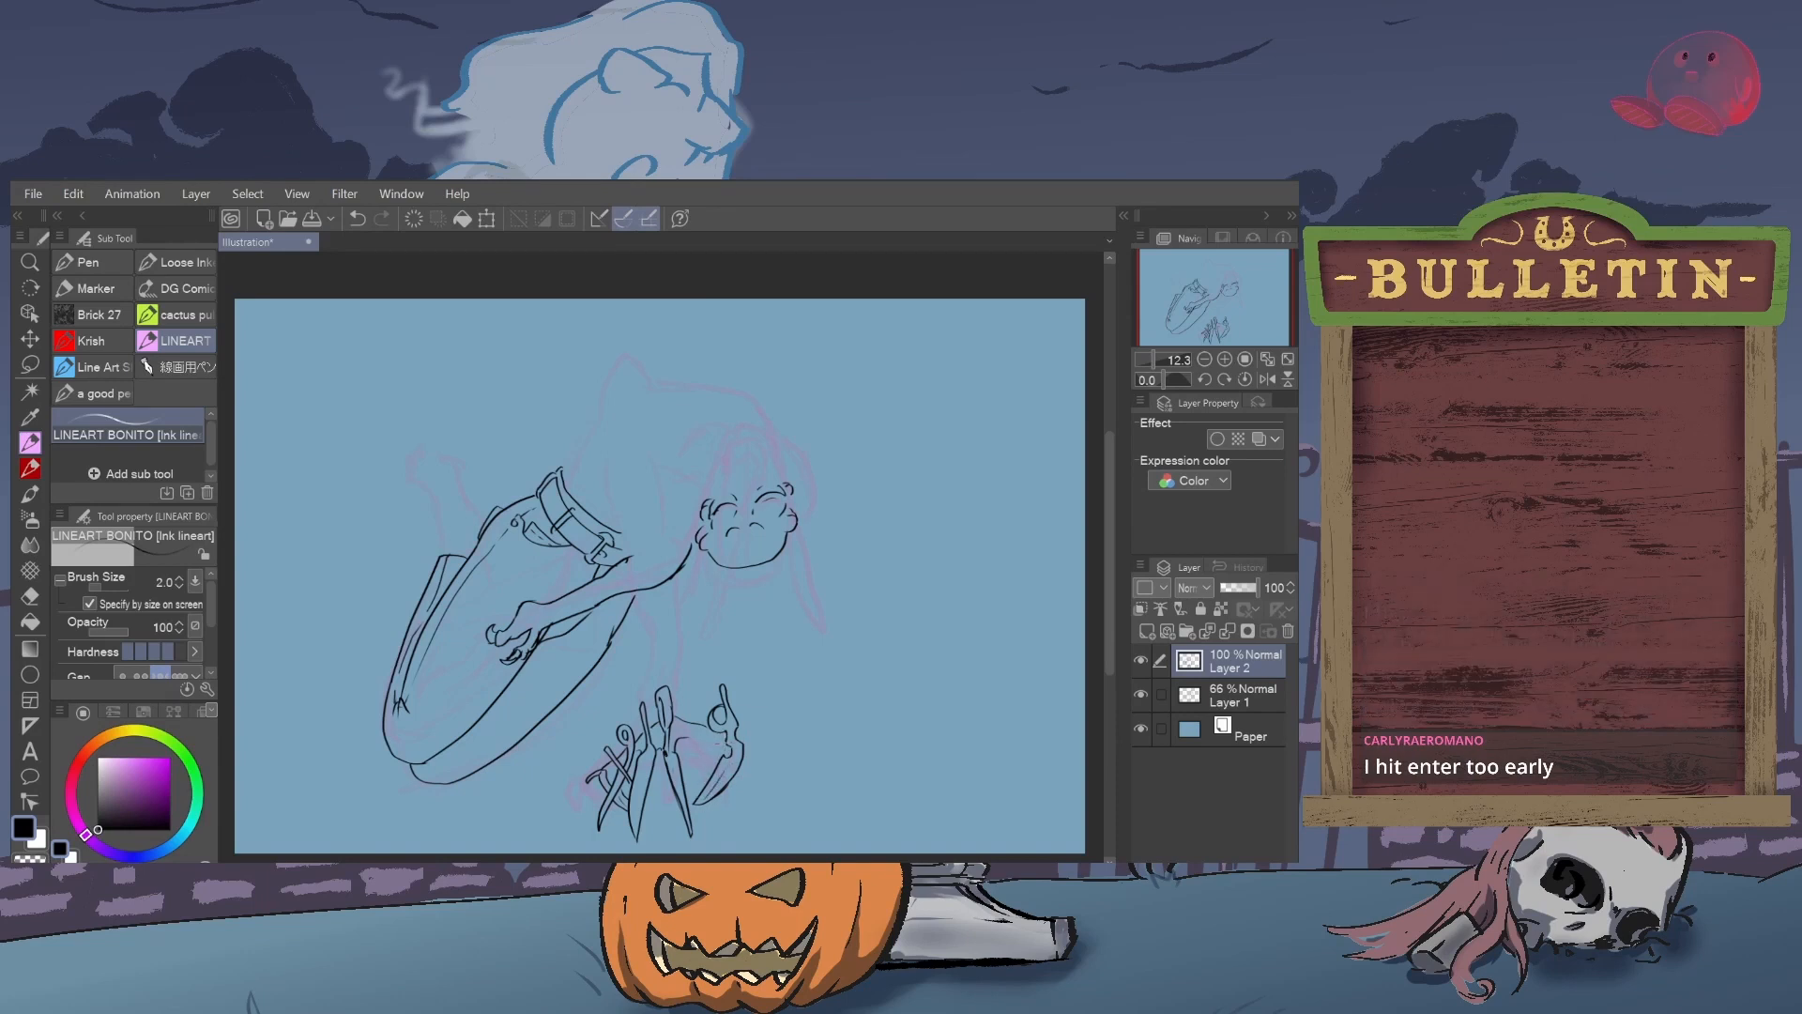
# - Ink the palm line and a twisted forearm rising from the planted hand to the resting arm
pyautogui.moveTo(672, 737); pyautogui.dragTo(698, 748)
pyautogui.moveTo(661, 683); pyautogui.dragTo(683, 637)
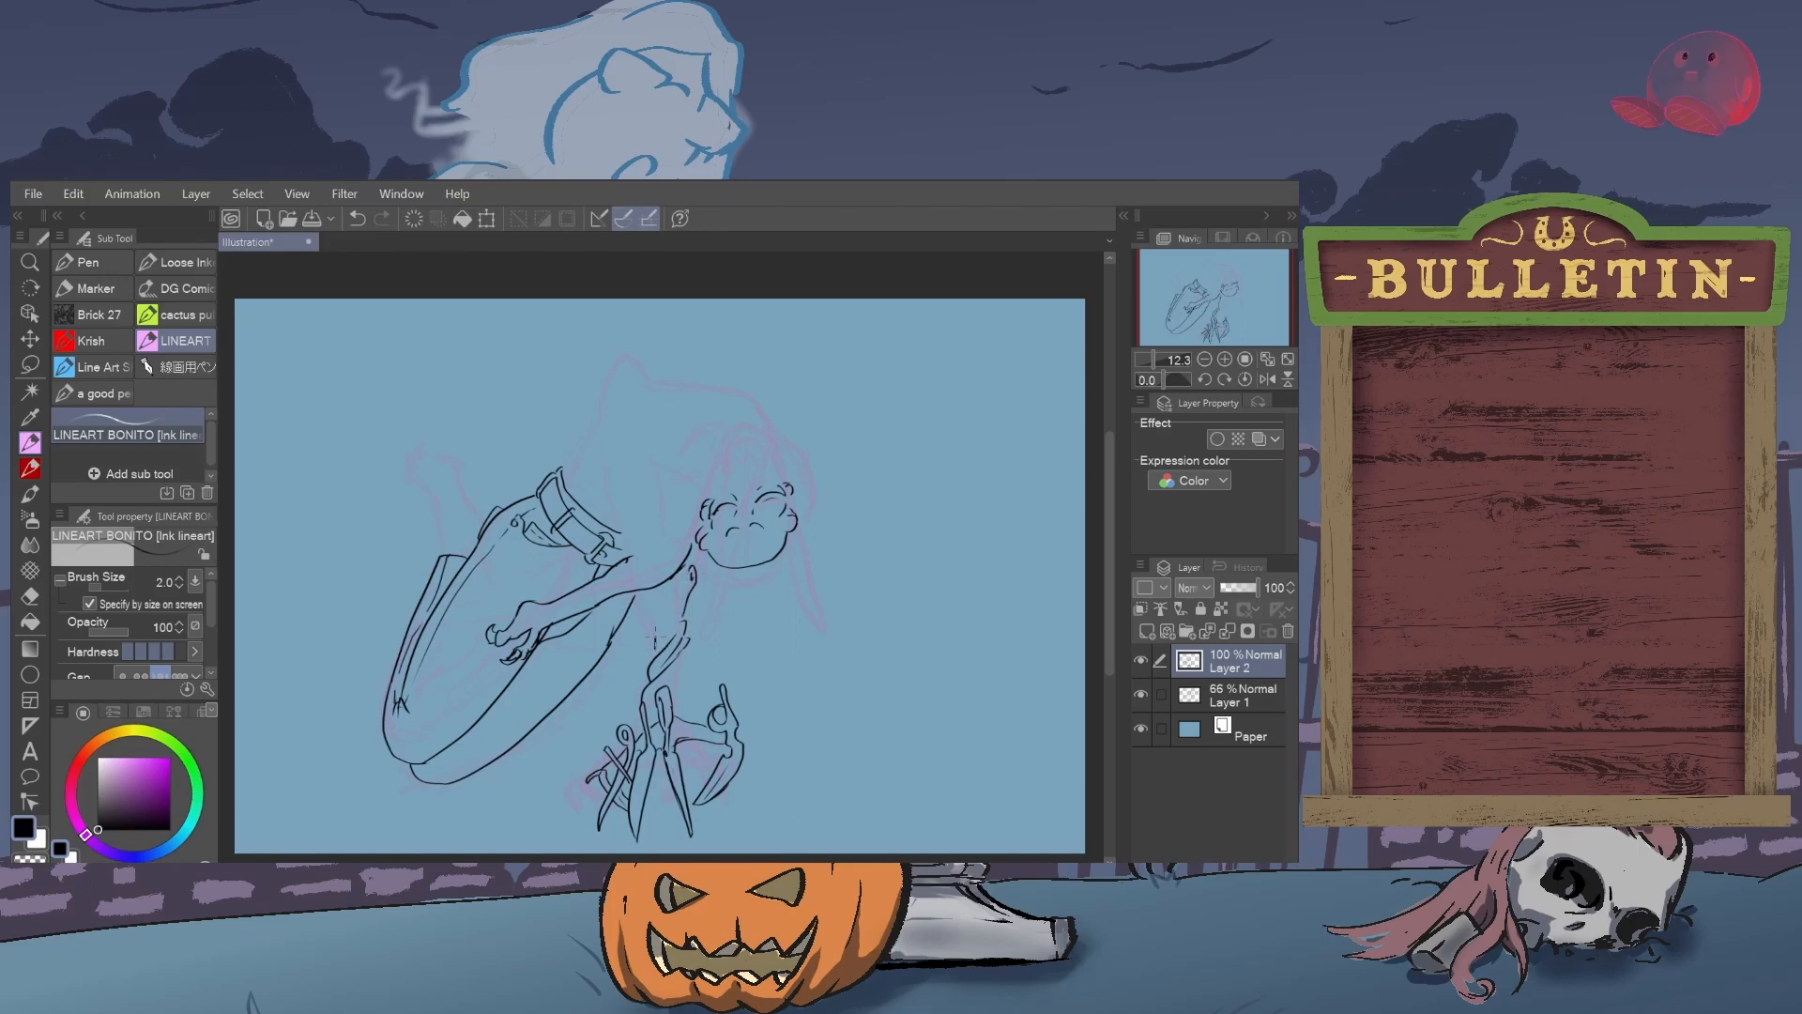
pyautogui.hotkey('ctrl', 'z')
pyautogui.hotkey('ctrl', 'y')
pyautogui.moveTo(651, 614); pyautogui.dragTo(644, 594)
# - Ink curved, overlapping strands across the strapped upper end of the long bent limb
pyautogui.moveTo(643, 591)
pyautogui.mouseDown()
pyautogui.moveTo(612, 508)
pyautogui.moveTo(568, 500)
pyautogui.moveTo(528, 549)
pyautogui.moveTo(539, 501)
pyautogui.moveTo(506, 508)
pyautogui.mouseUp()
pyautogui.hotkey('ctrl', 'z')
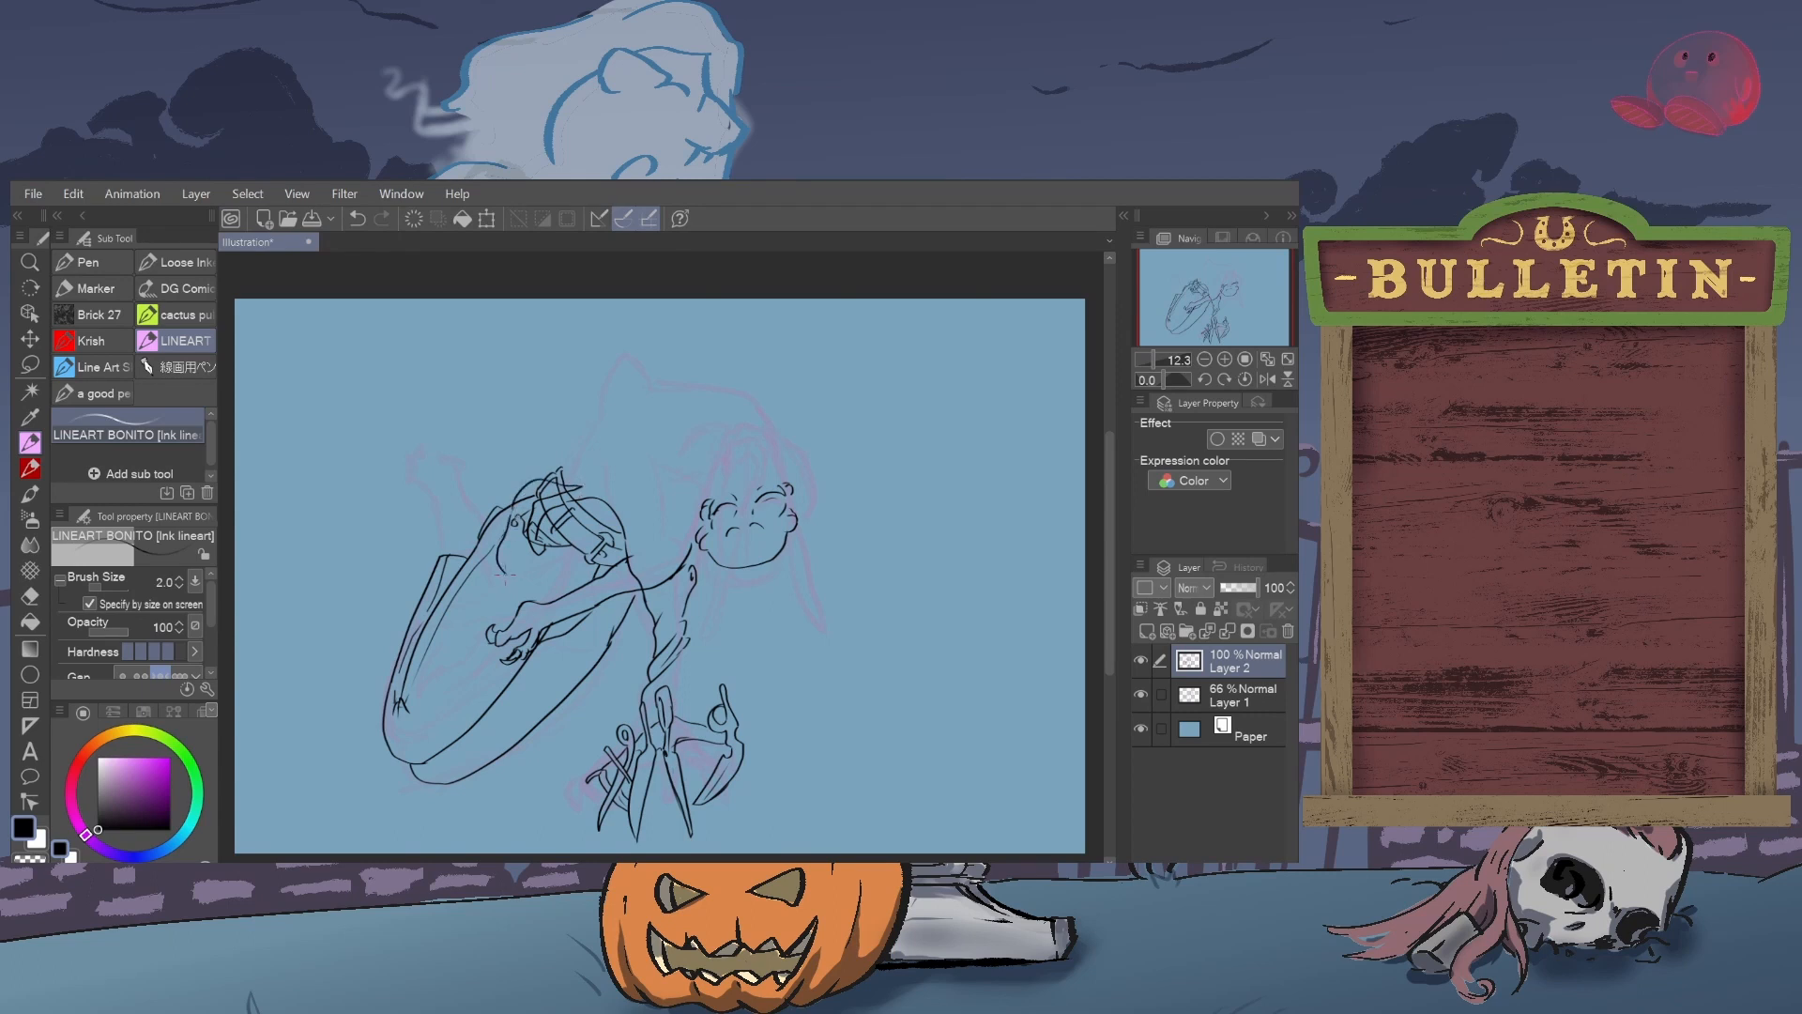
pyautogui.moveTo(503, 575)
pyautogui.mouseDown()
pyautogui.moveTo(502, 492)
pyautogui.moveTo(545, 466)
pyautogui.moveTo(608, 479)
pyautogui.mouseUp()
# - Ink a long trunk rising from the twisted forearm and arching over above the face into hooked, drooping strands
pyautogui.moveTo(684, 561); pyautogui.dragTo(651, 457)
pyautogui.moveTo(646, 357)
pyautogui.mouseDown()
pyautogui.moveTo(693, 302)
pyautogui.moveTo(846, 331)
pyautogui.mouseUp()
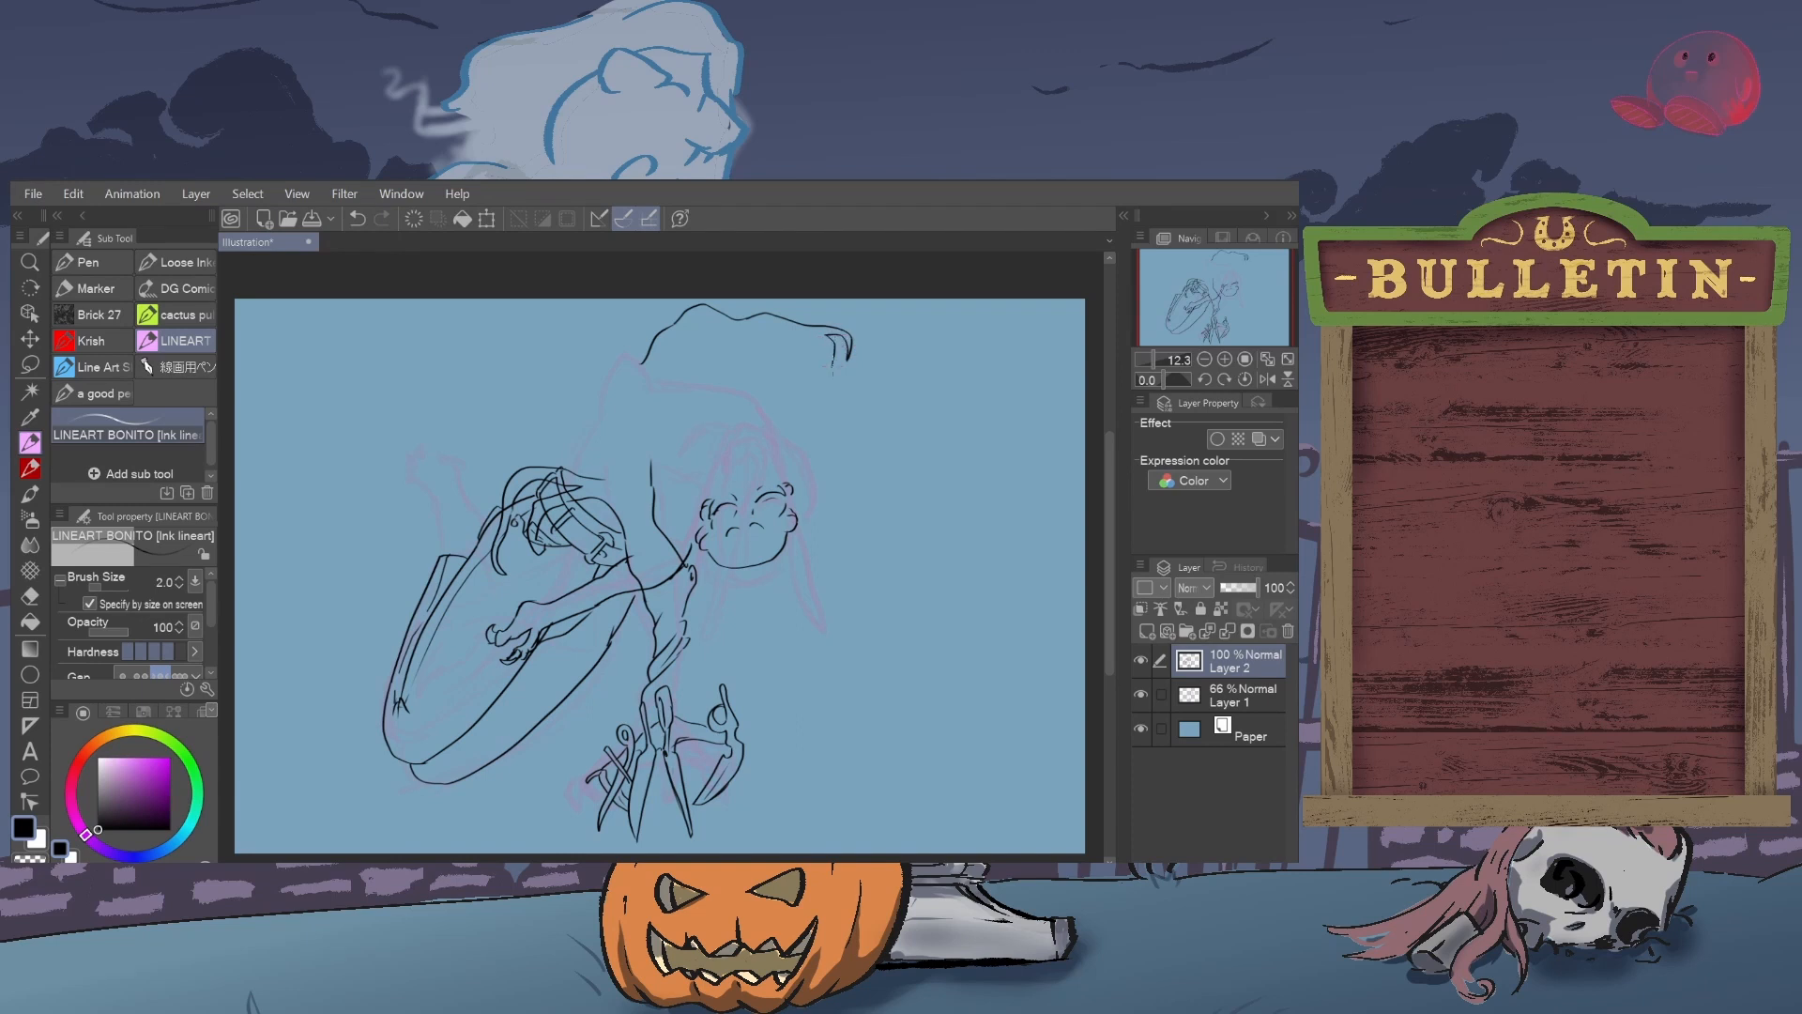
pyautogui.moveTo(847, 391)
pyautogui.mouseDown()
pyautogui.moveTo(844, 436)
pyautogui.moveTo(841, 420)
pyautogui.mouseUp()
# - Ink the arch's inner contour and the trunk's jagged, spiky back edge
pyautogui.moveTo(791, 445)
pyautogui.mouseDown()
pyautogui.moveTo(810, 352)
pyautogui.moveTo(714, 324)
pyautogui.moveTo(670, 349)
pyautogui.moveTo(652, 487)
pyautogui.moveTo(586, 447)
pyautogui.moveTo(594, 407)
pyautogui.mouseUp()
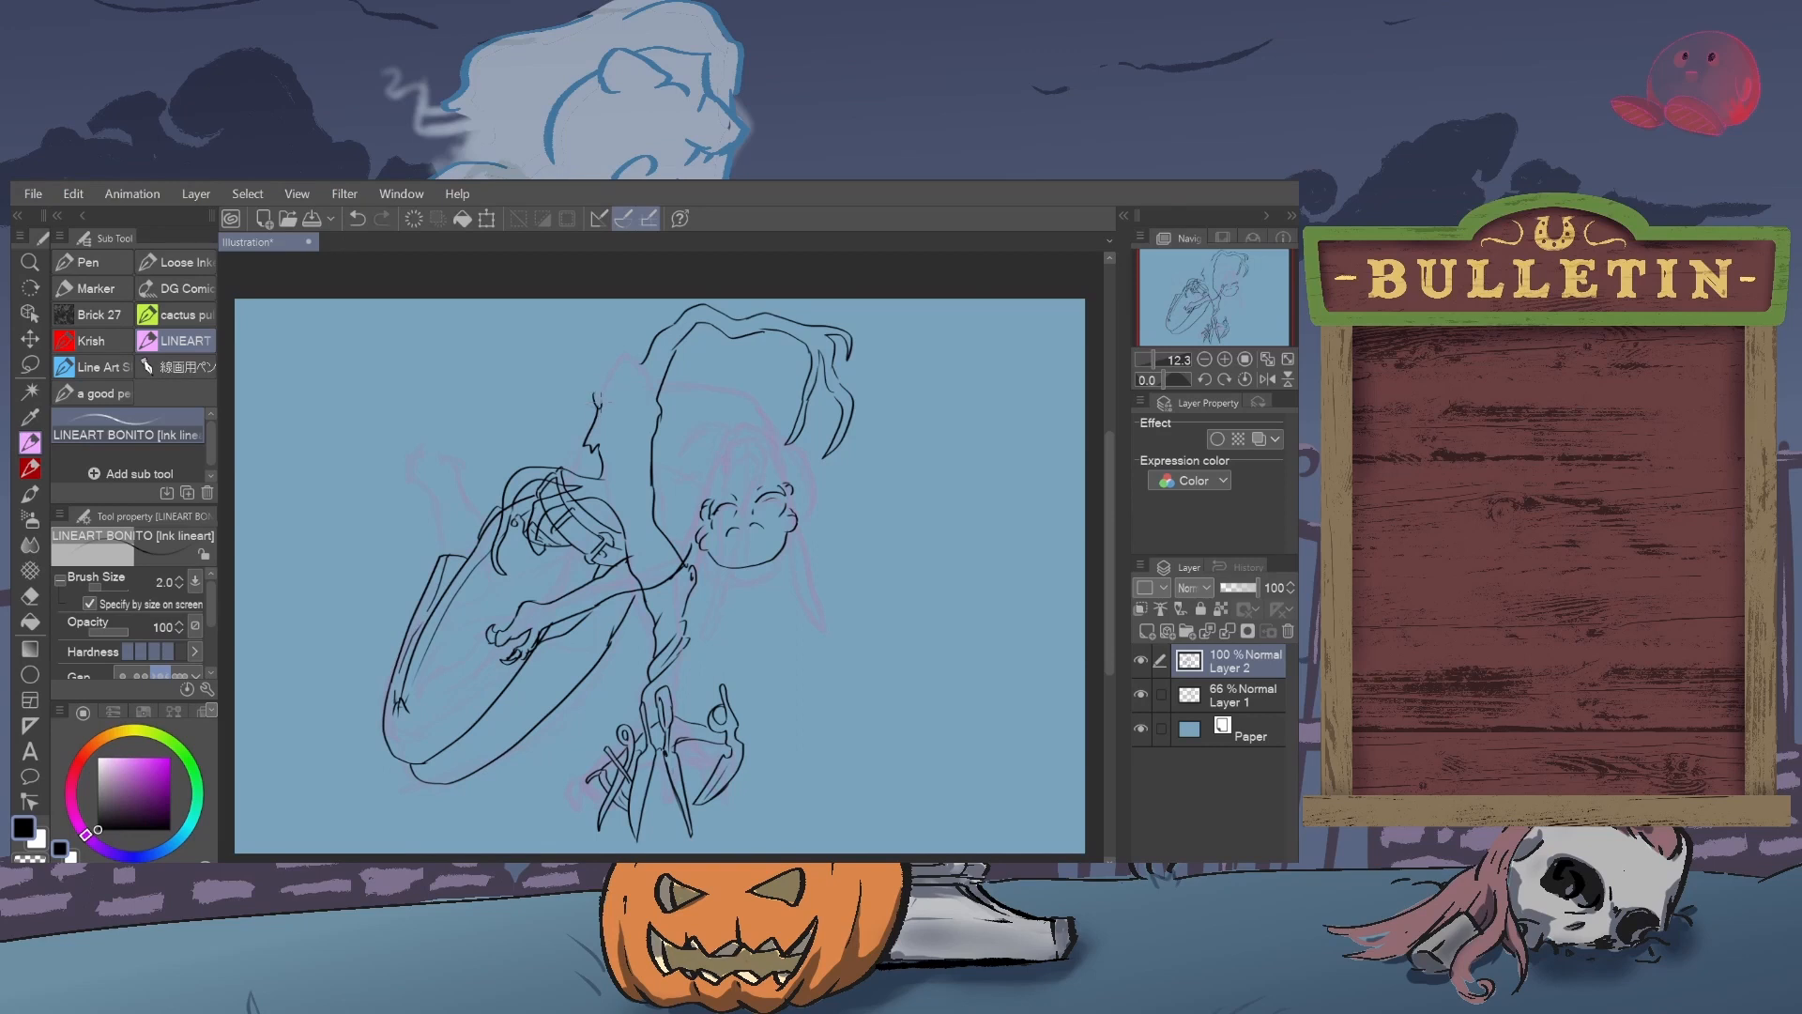
pyautogui.moveTo(612, 370); pyautogui.dragTo(607, 381)
pyautogui.moveTo(610, 374)
pyautogui.mouseDown()
pyautogui.moveTo(626, 362)
pyautogui.moveTo(596, 395)
pyautogui.mouseUp()
# - Erase overlapping lines among the shoulder strands and where the resting arm meets the trunk
pyautogui.press('e')
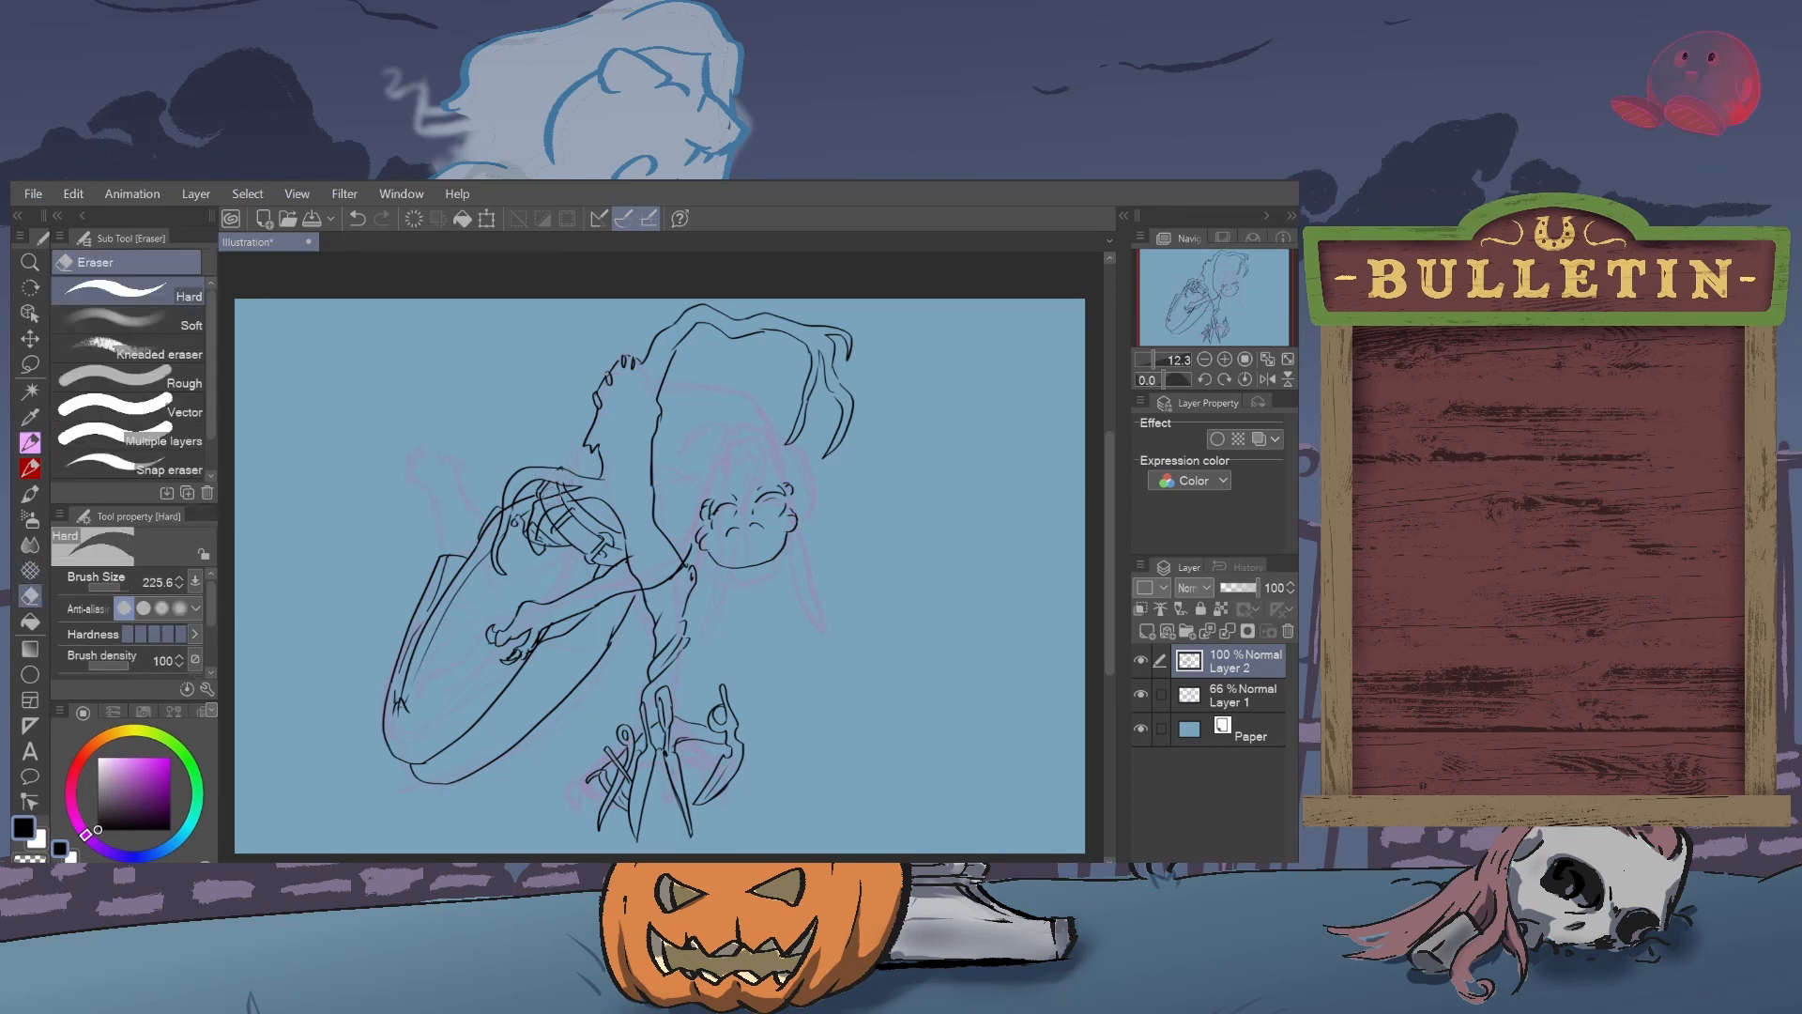
pyautogui.moveTo(533, 514); pyautogui.dragTo(598, 483)
pyautogui.hotkey('ctrl', 'z')
pyautogui.hotkey('ctrl', 'z')
pyautogui.moveTo(562, 545)
pyautogui.mouseDown()
pyautogui.moveTo(570, 491)
pyautogui.moveTo(543, 552)
pyautogui.moveTo(523, 513)
pyautogui.mouseUp()
pyautogui.hotkey('ctrl', 'z')
pyautogui.moveTo(656, 577)
pyautogui.mouseDown()
pyautogui.moveTo(646, 587)
pyautogui.moveTo(676, 581)
pyautogui.mouseUp()
# - Ink bark-like wrinkles along the trunk and a crooked twig on its spiky upper back with the LINEART BONITO pen
pyautogui.click(31, 445)
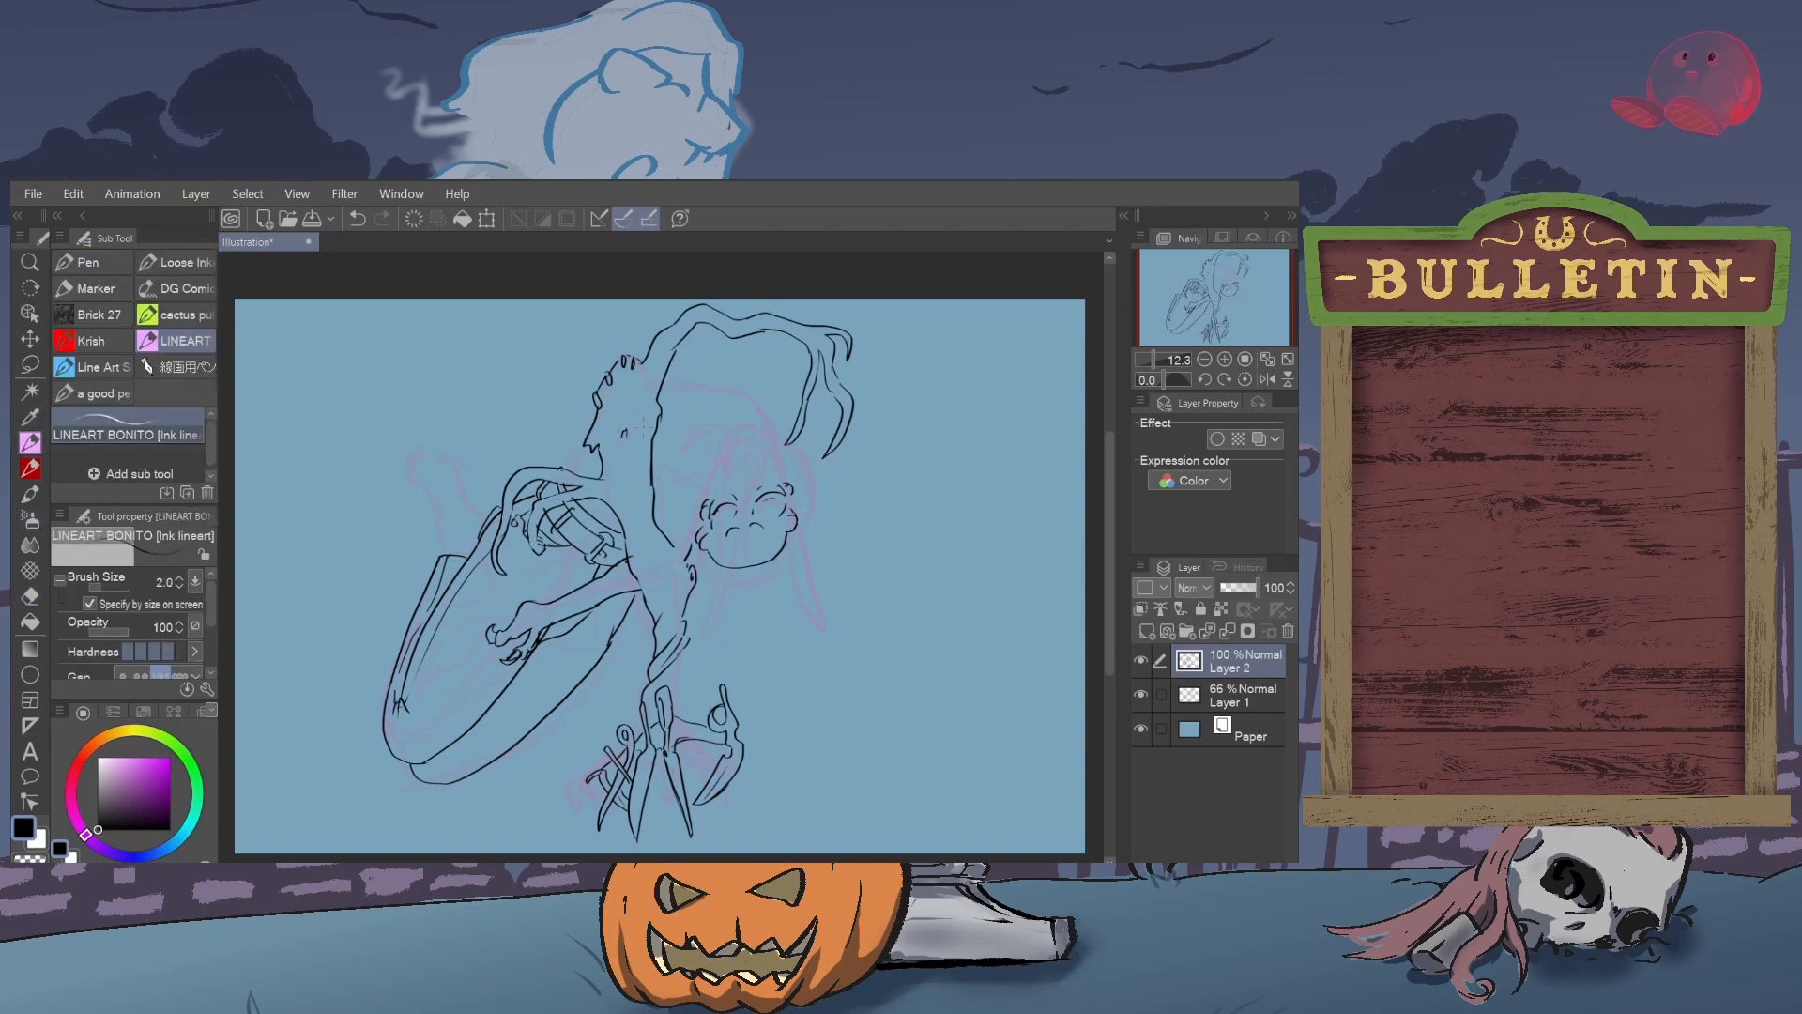
pyautogui.moveTo(635, 423); pyautogui.dragTo(648, 461)
pyautogui.moveTo(673, 572); pyautogui.dragTo(662, 610)
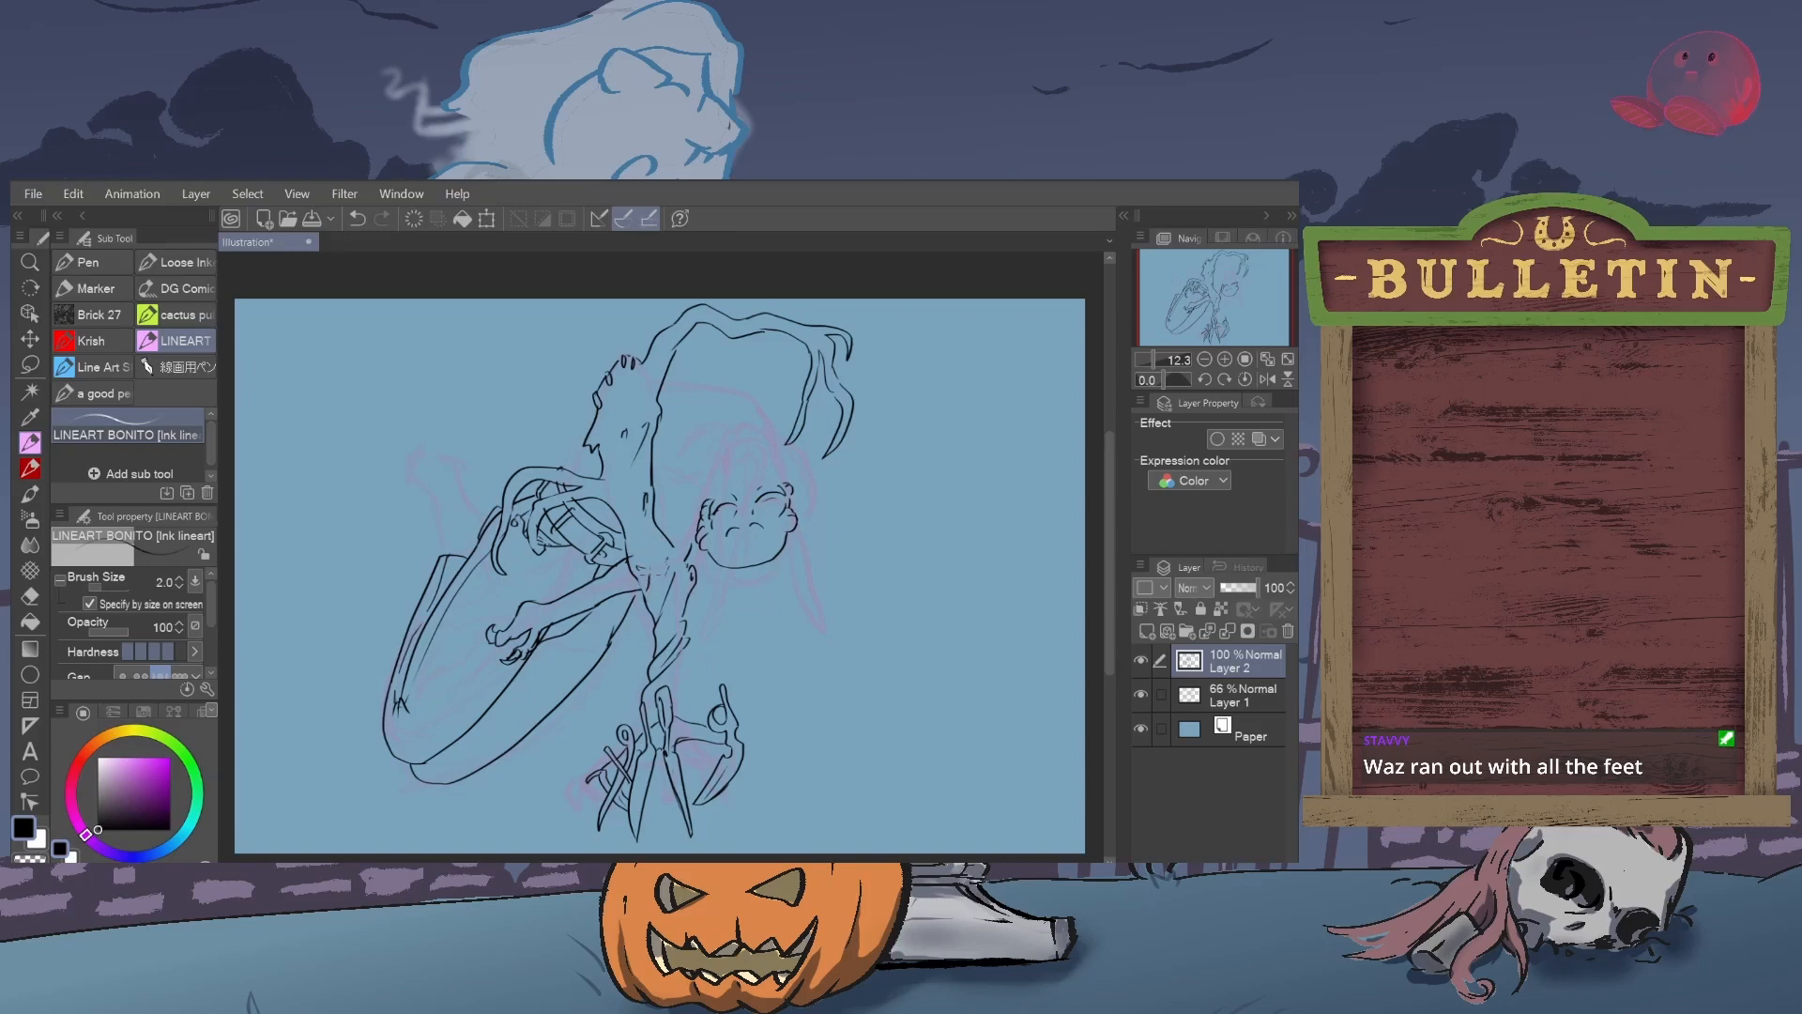
pyautogui.moveTo(654, 552); pyautogui.dragTo(657, 570)
pyautogui.moveTo(656, 564); pyautogui.dragTo(662, 606)
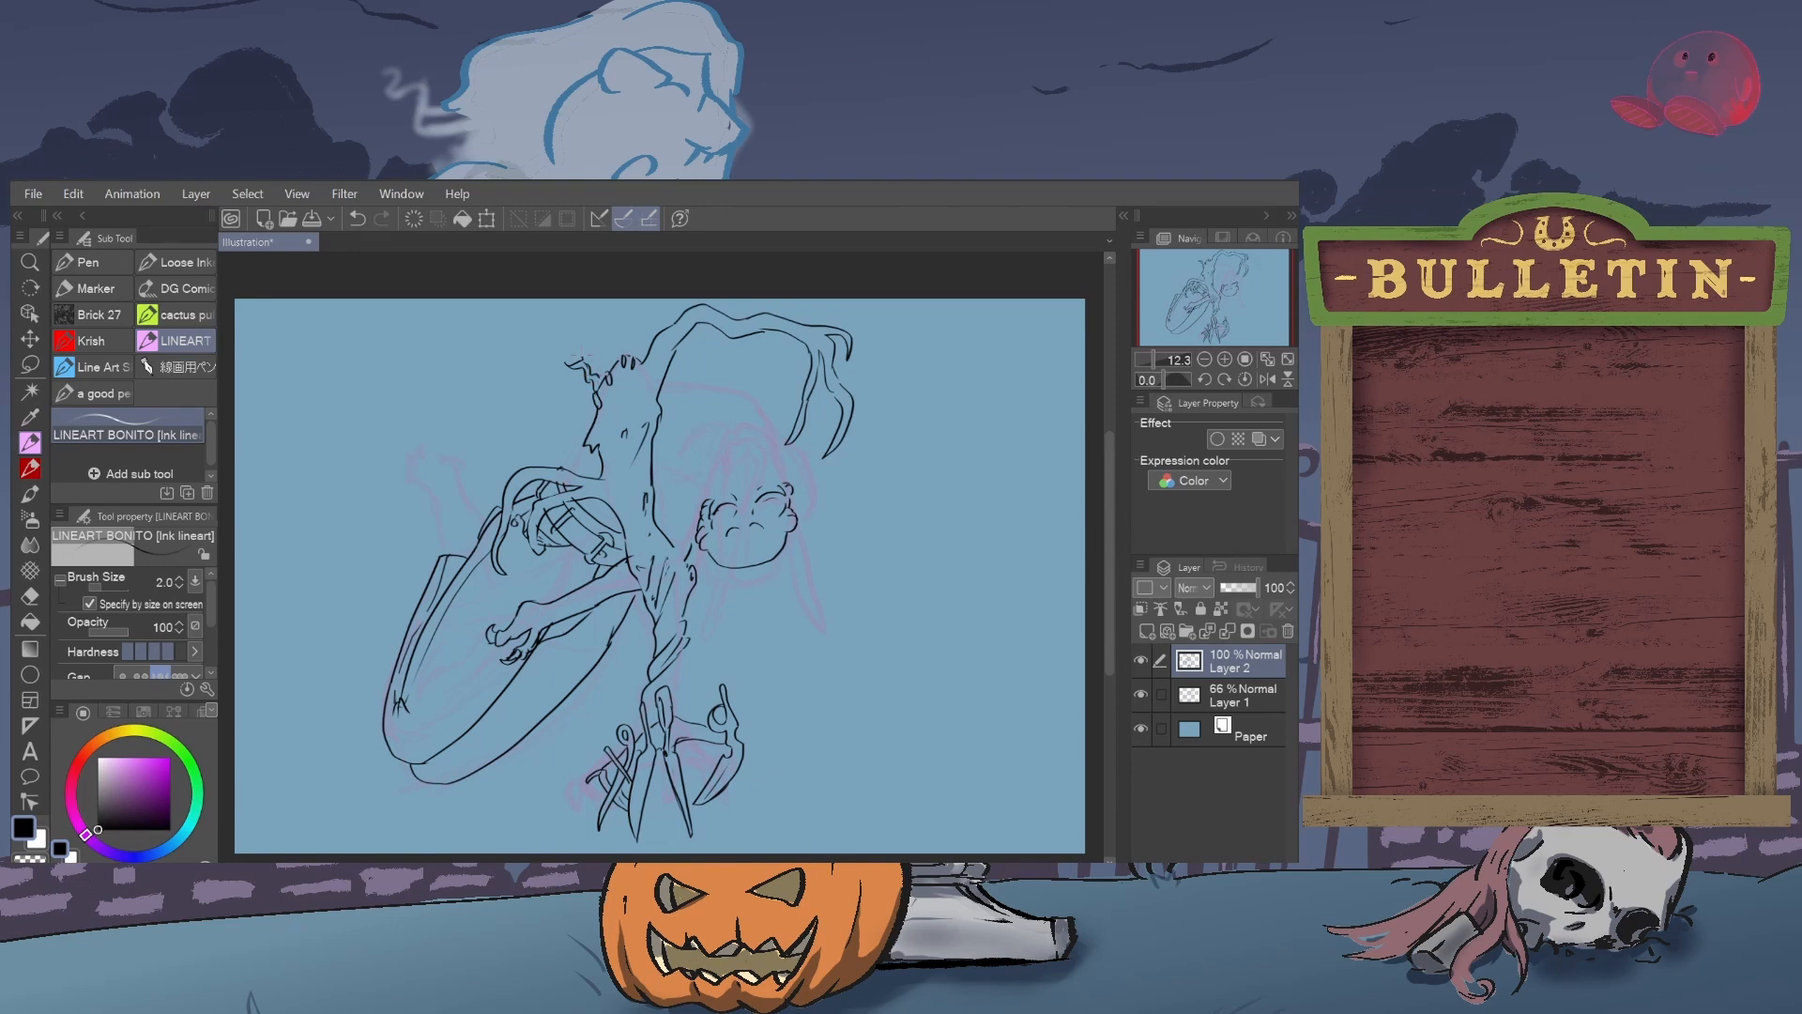
pyautogui.moveTo(582, 350); pyautogui.dragTo(588, 367)
pyautogui.moveTo(554, 356); pyautogui.dragTo(575, 367)
# - Ink a rounded stump with a flat upper rim at the far upper end of the bent limb
pyautogui.moveTo(447, 547); pyautogui.dragTo(432, 560)
pyautogui.moveTo(451, 465); pyautogui.dragTo(478, 464)
pyautogui.hotkey('ctrl', 'z')
pyautogui.moveTo(439, 474); pyautogui.dragTo(499, 468)
pyautogui.hotkey('ctrl', 'z')
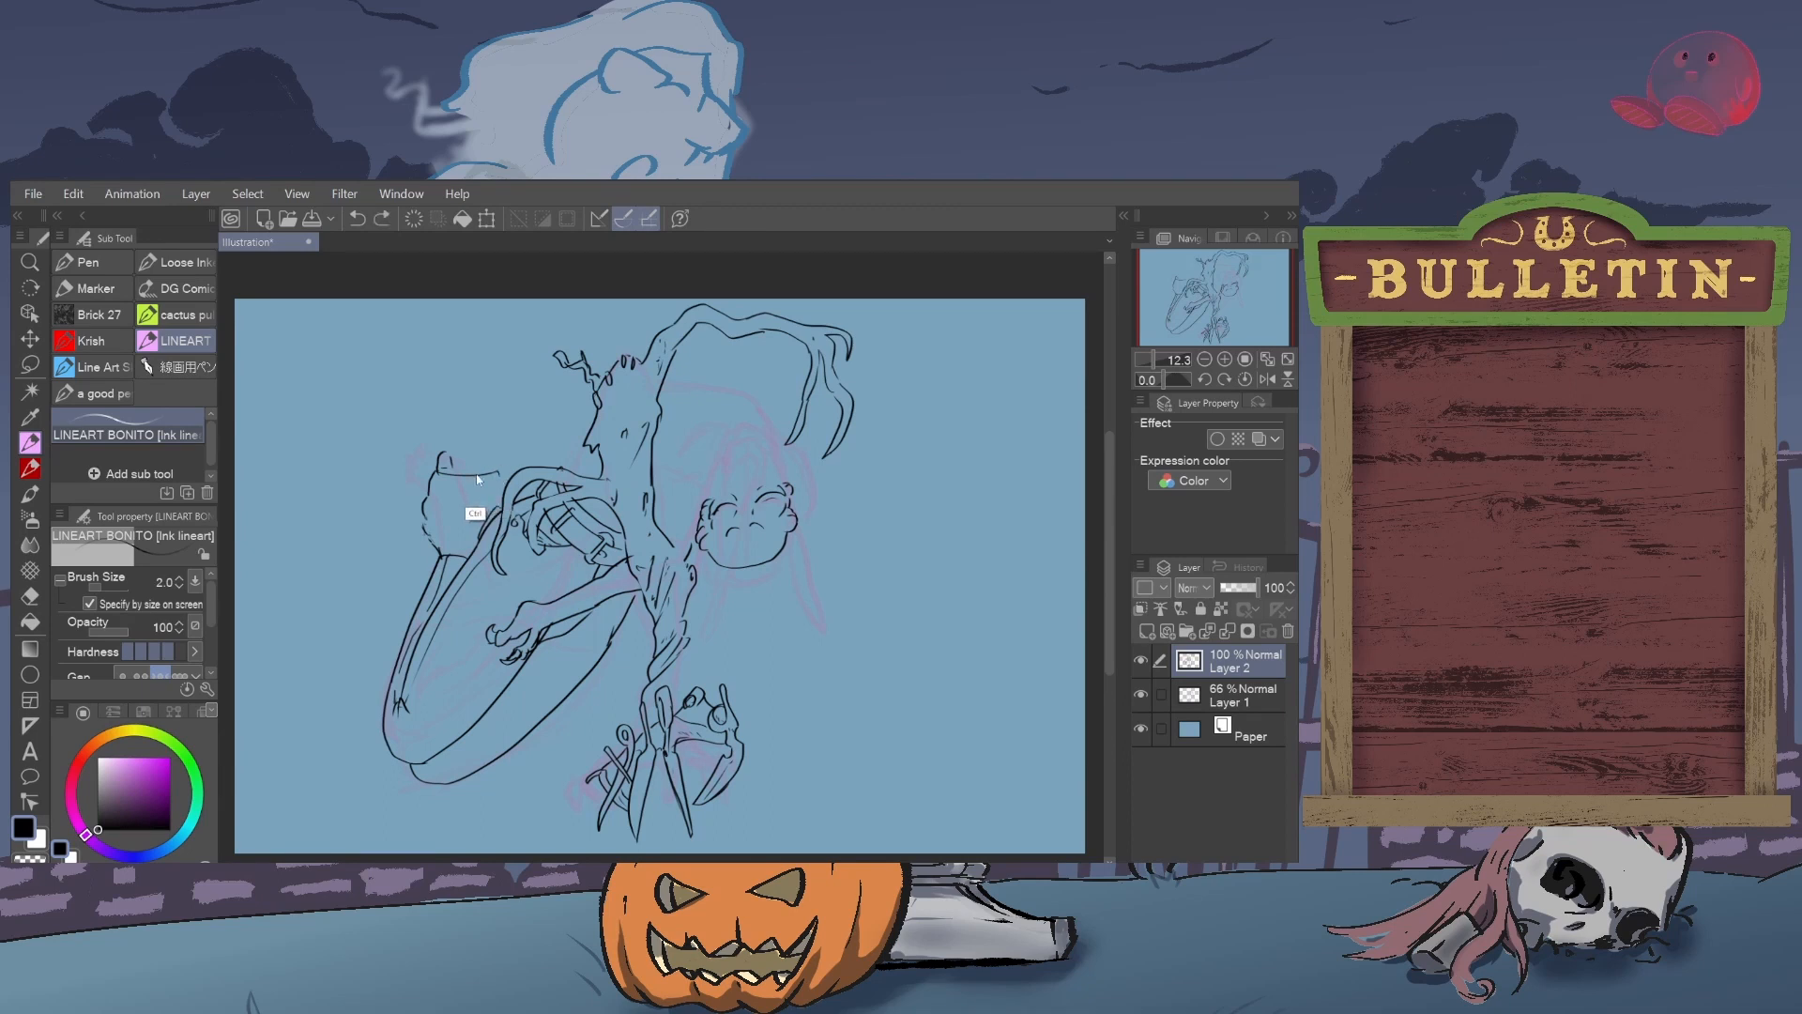
pyautogui.moveTo(439, 467); pyautogui.dragTo(515, 464)
# - Ink a bottle-shaped form with a narrow neck and small oval tip on top of the stump
pyautogui.moveTo(462, 424); pyautogui.dragTo(441, 455)
pyautogui.hotkey('ctrl', 'z')
pyautogui.moveTo(486, 403); pyautogui.dragTo(483, 410)
# - Ink wrapping bands and creases around the stump, and erase the stray line beside the bottle-shaped form
pyautogui.moveTo(425, 541); pyautogui.dragTo(438, 555)
pyautogui.moveTo(448, 513); pyautogui.dragTo(495, 496)
pyautogui.moveTo(448, 512); pyautogui.dragTo(461, 521)
pyautogui.moveTo(438, 532); pyautogui.dragTo(461, 538)
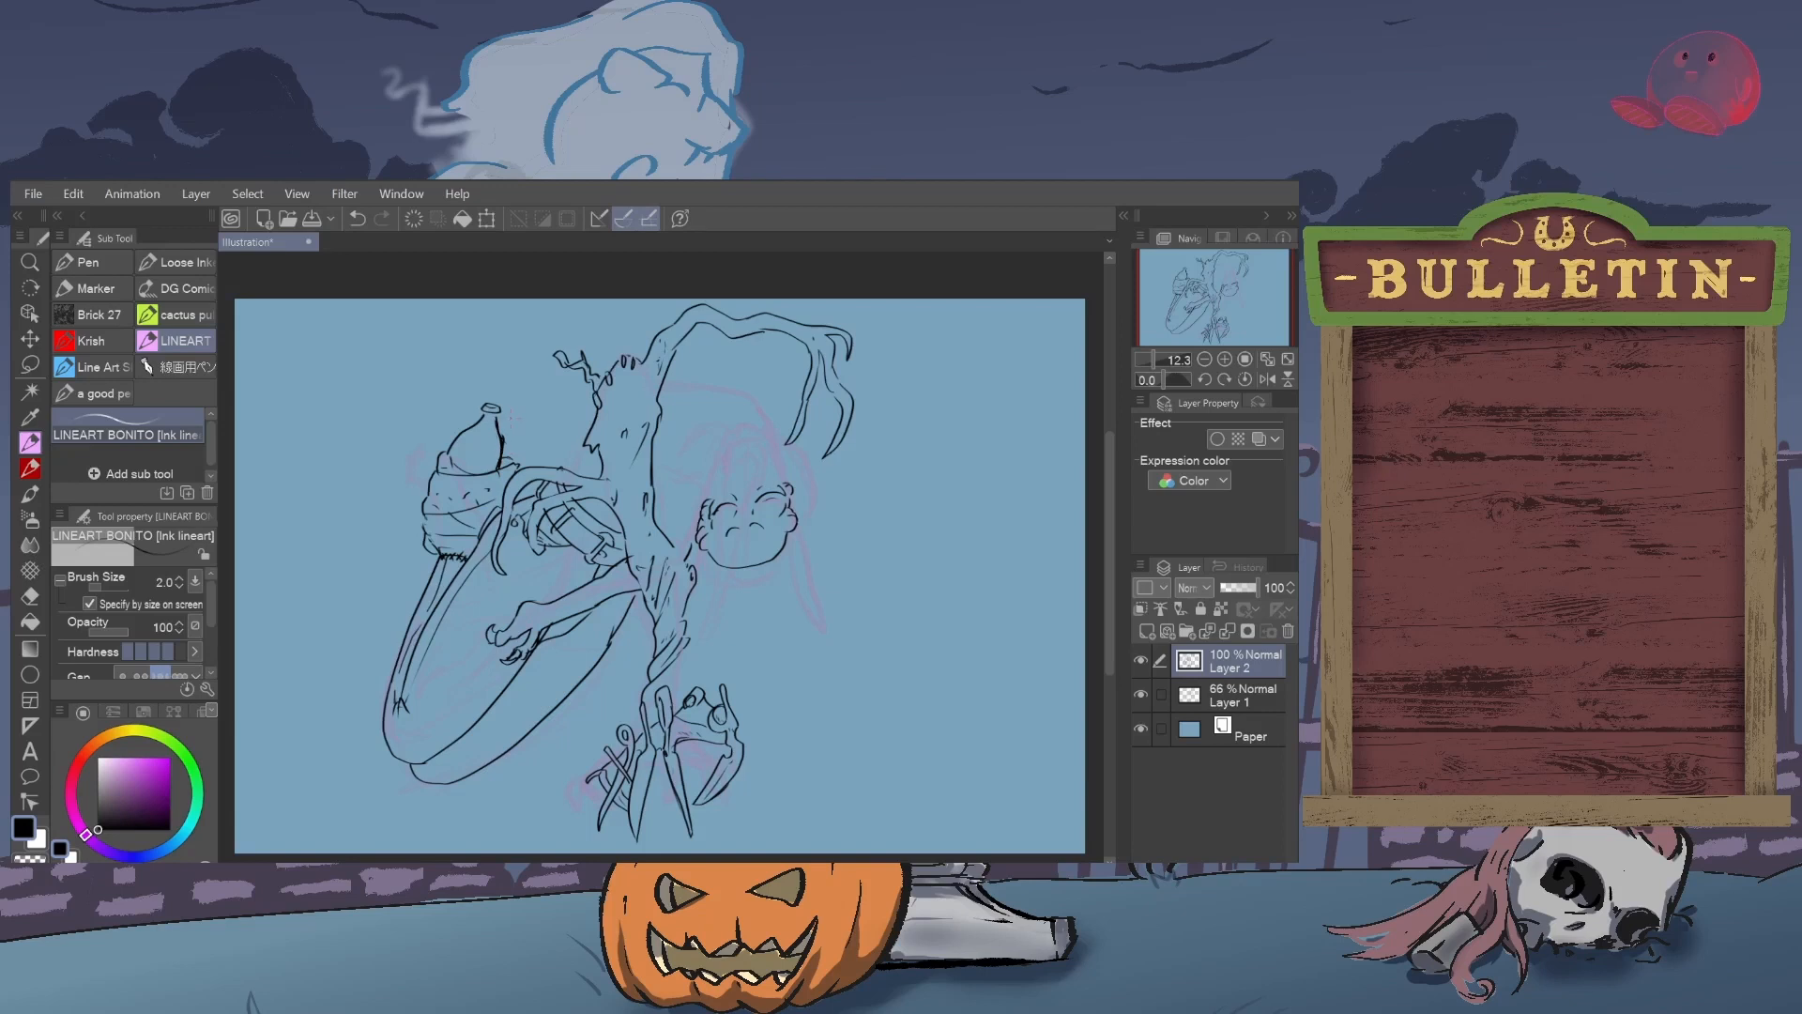
pyautogui.click(30, 595)
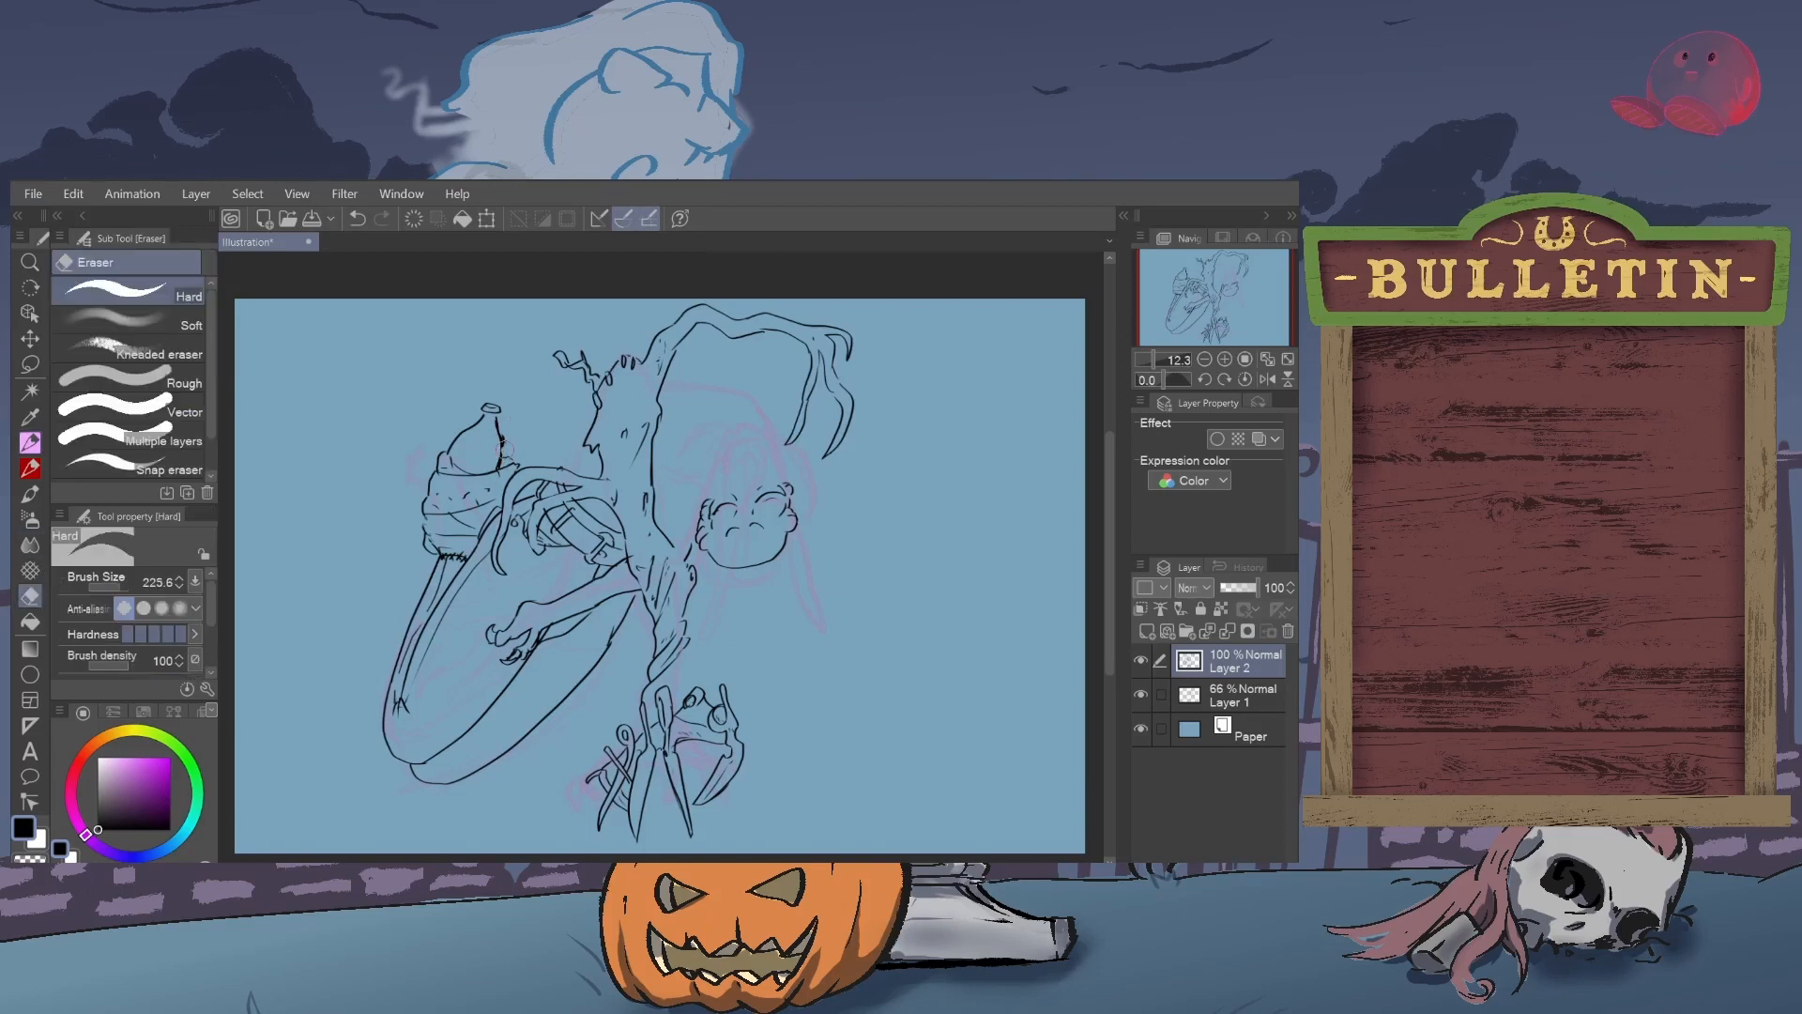
pyautogui.moveTo(504, 449); pyautogui.dragTo(504, 437)
# - Ink a second, smaller bottle-shaped form behind the strands, comparing strokes by undoing and redoing them
pyautogui.click(31, 441)
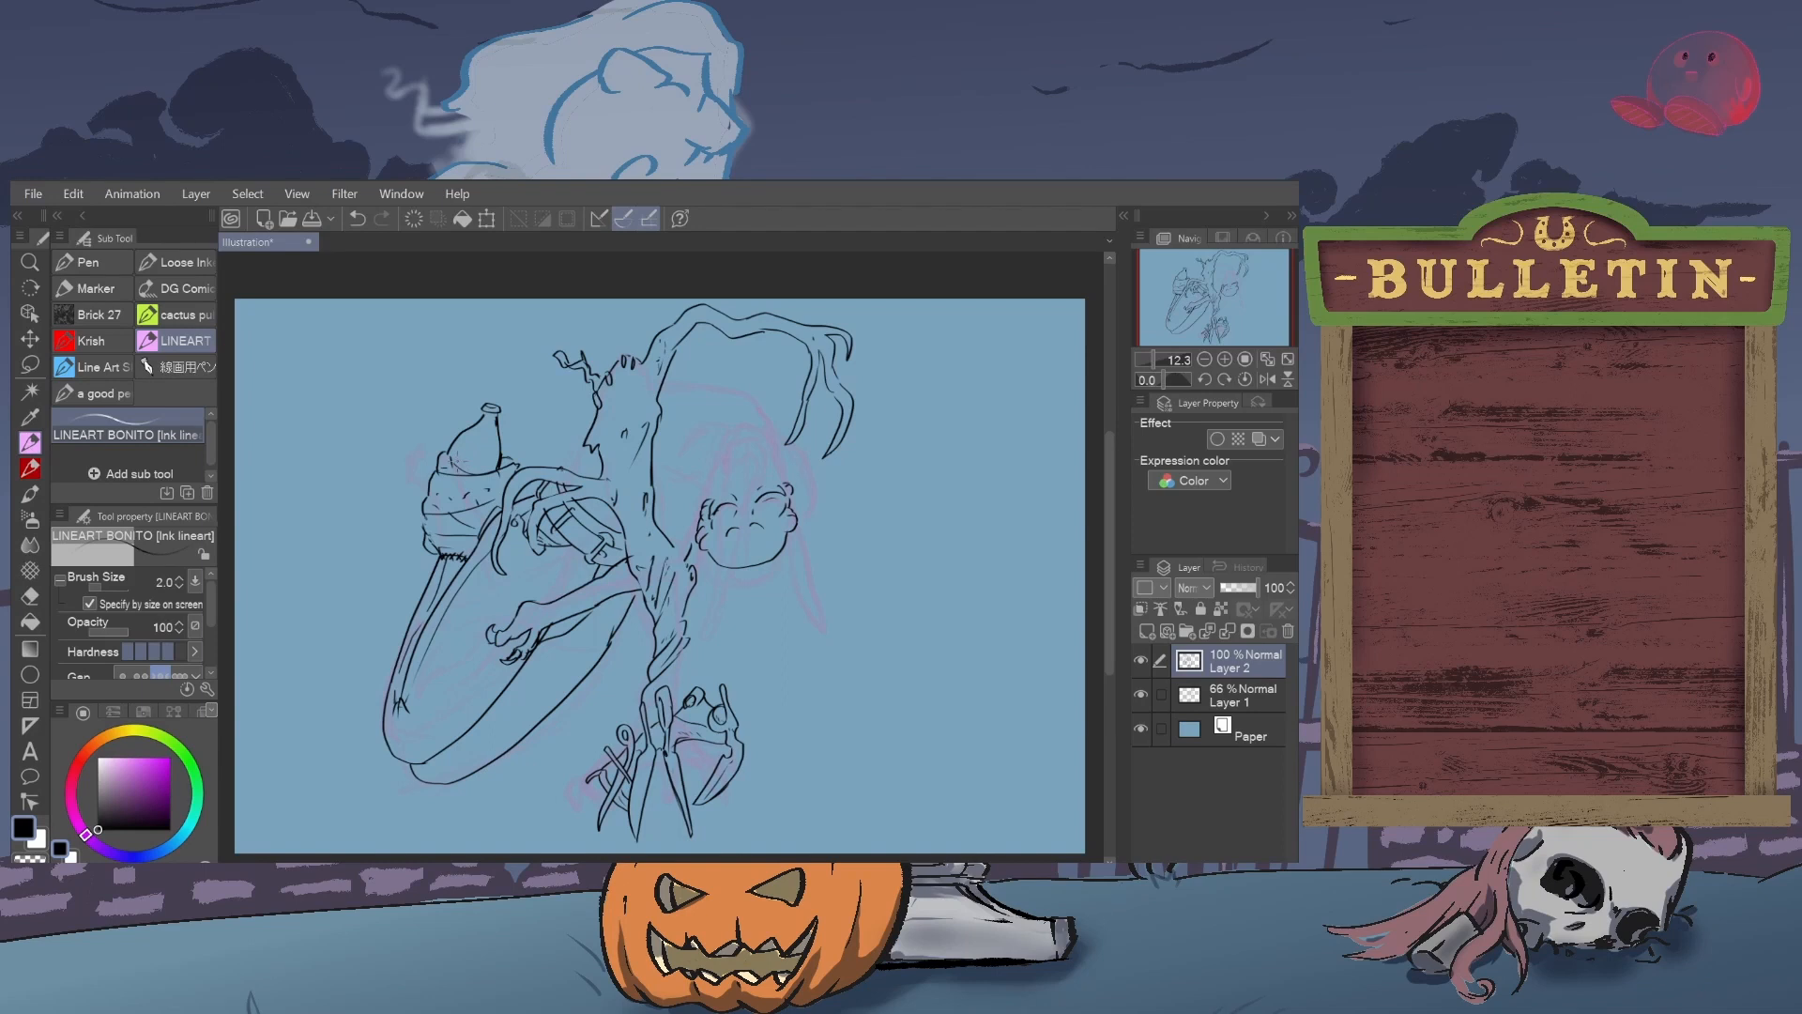
pyautogui.hotkey('ctrl', 'z')
pyautogui.hotkey('ctrl', 'y')
pyautogui.hotkey('ctrl', 'z')
pyautogui.hotkey('ctrl', 'z')
pyautogui.hotkey('ctrl', 'y')
pyautogui.hotkey('ctrl', 'z')
pyautogui.hotkey('ctrl', 'y')
pyautogui.hotkey('ctrl', 'z')
pyautogui.hotkey('ctrl', 'y')
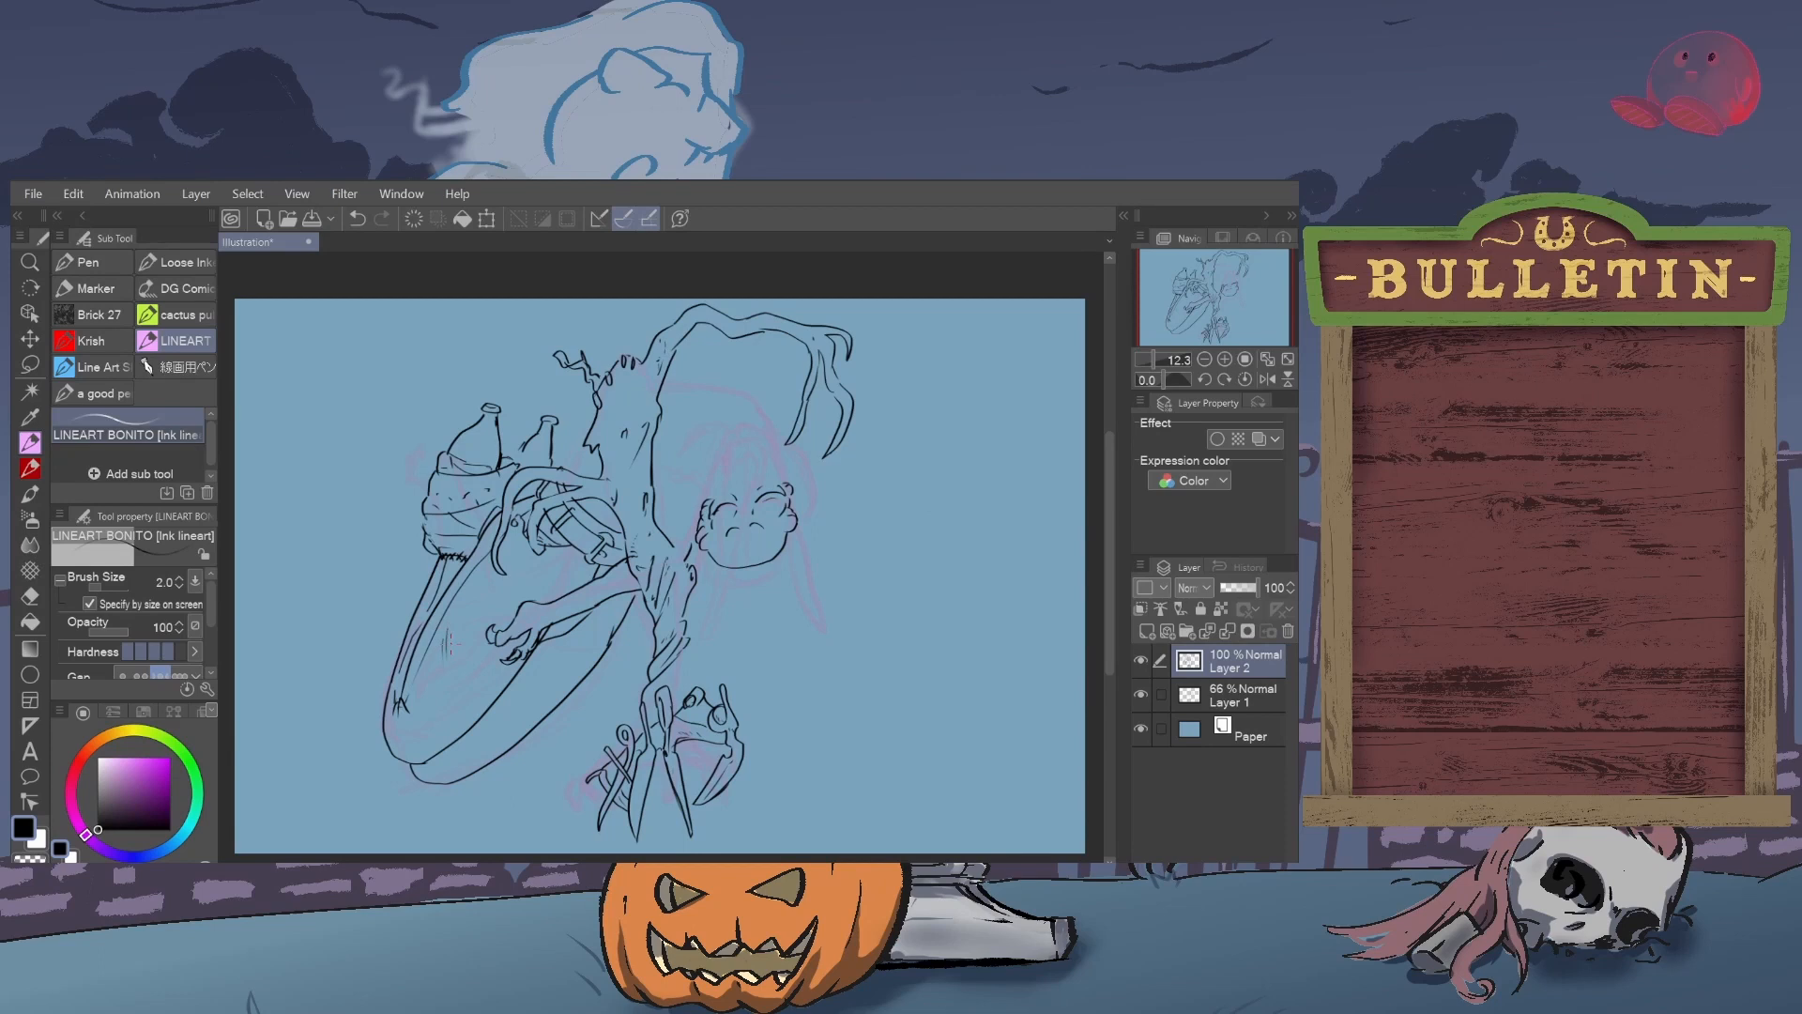
# - Ink short hatching strokes on the surface and outer edge of the long bent limb
pyautogui.moveTo(458, 621); pyautogui.dragTo(442, 644)
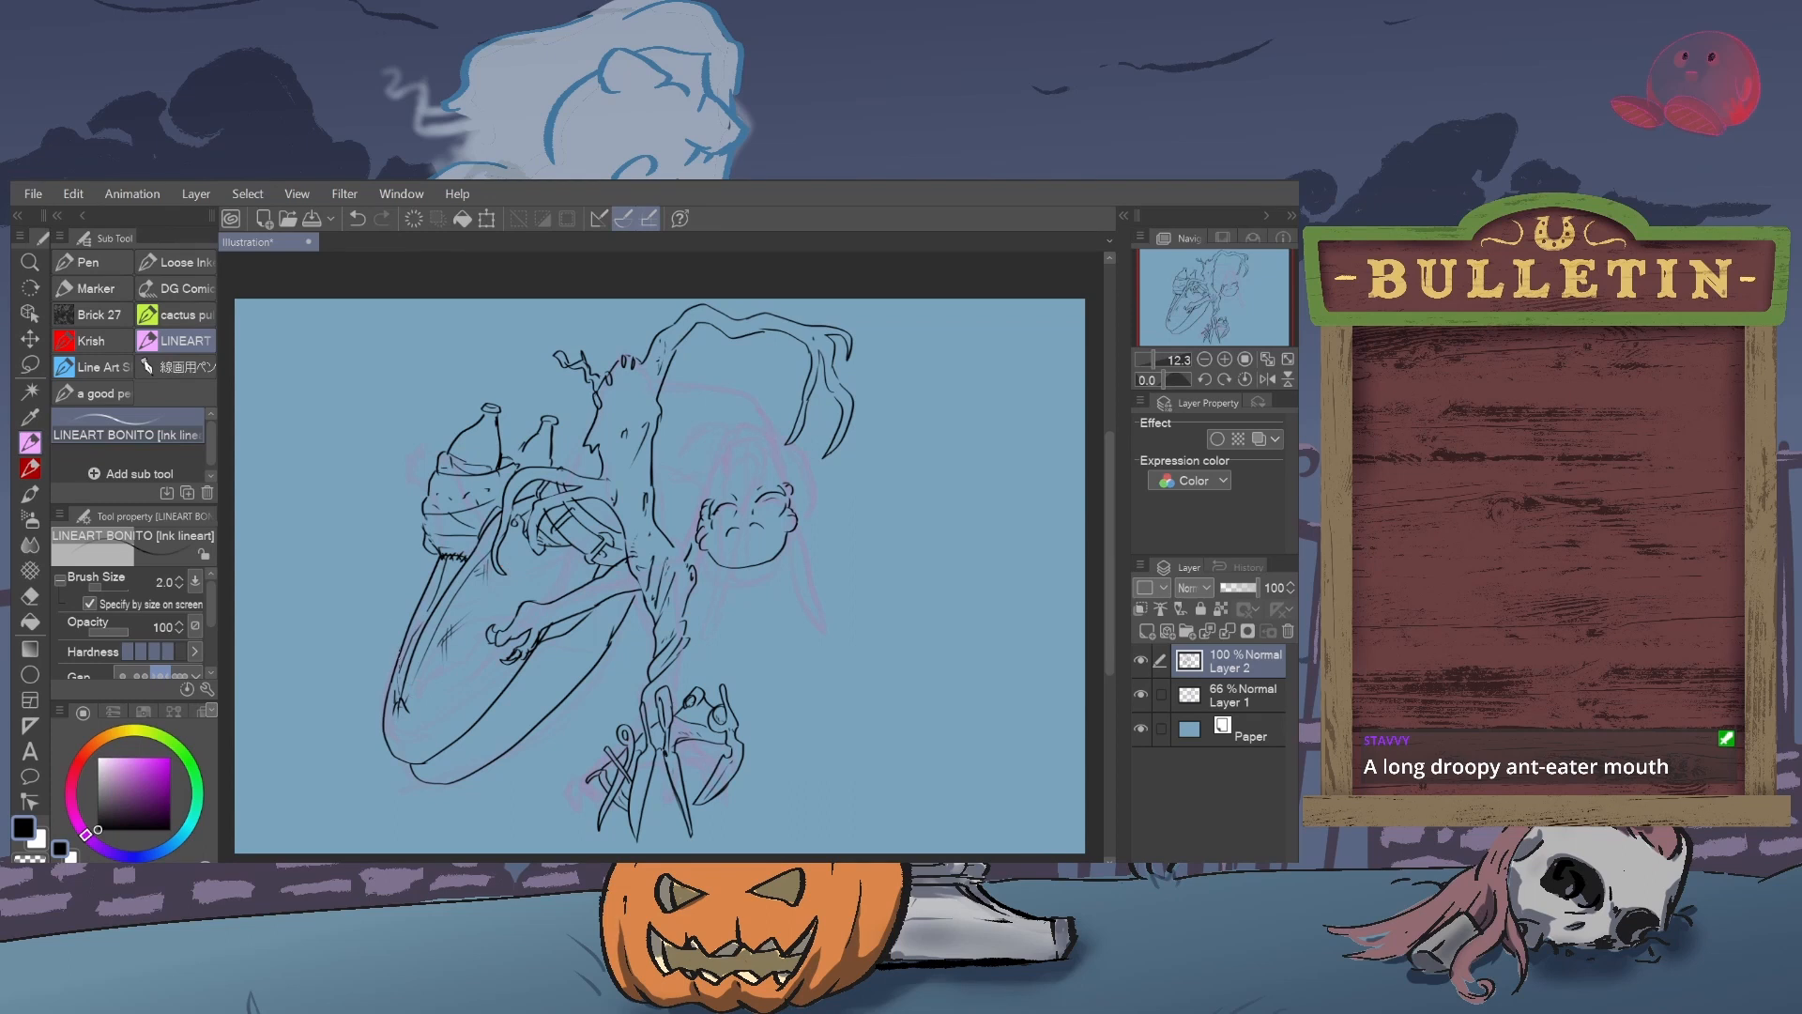
pyautogui.hotkey('ctrl', 'z')
pyautogui.moveTo(418, 627); pyautogui.dragTo(402, 696)
pyautogui.moveTo(416, 644); pyautogui.dragTo(401, 668)
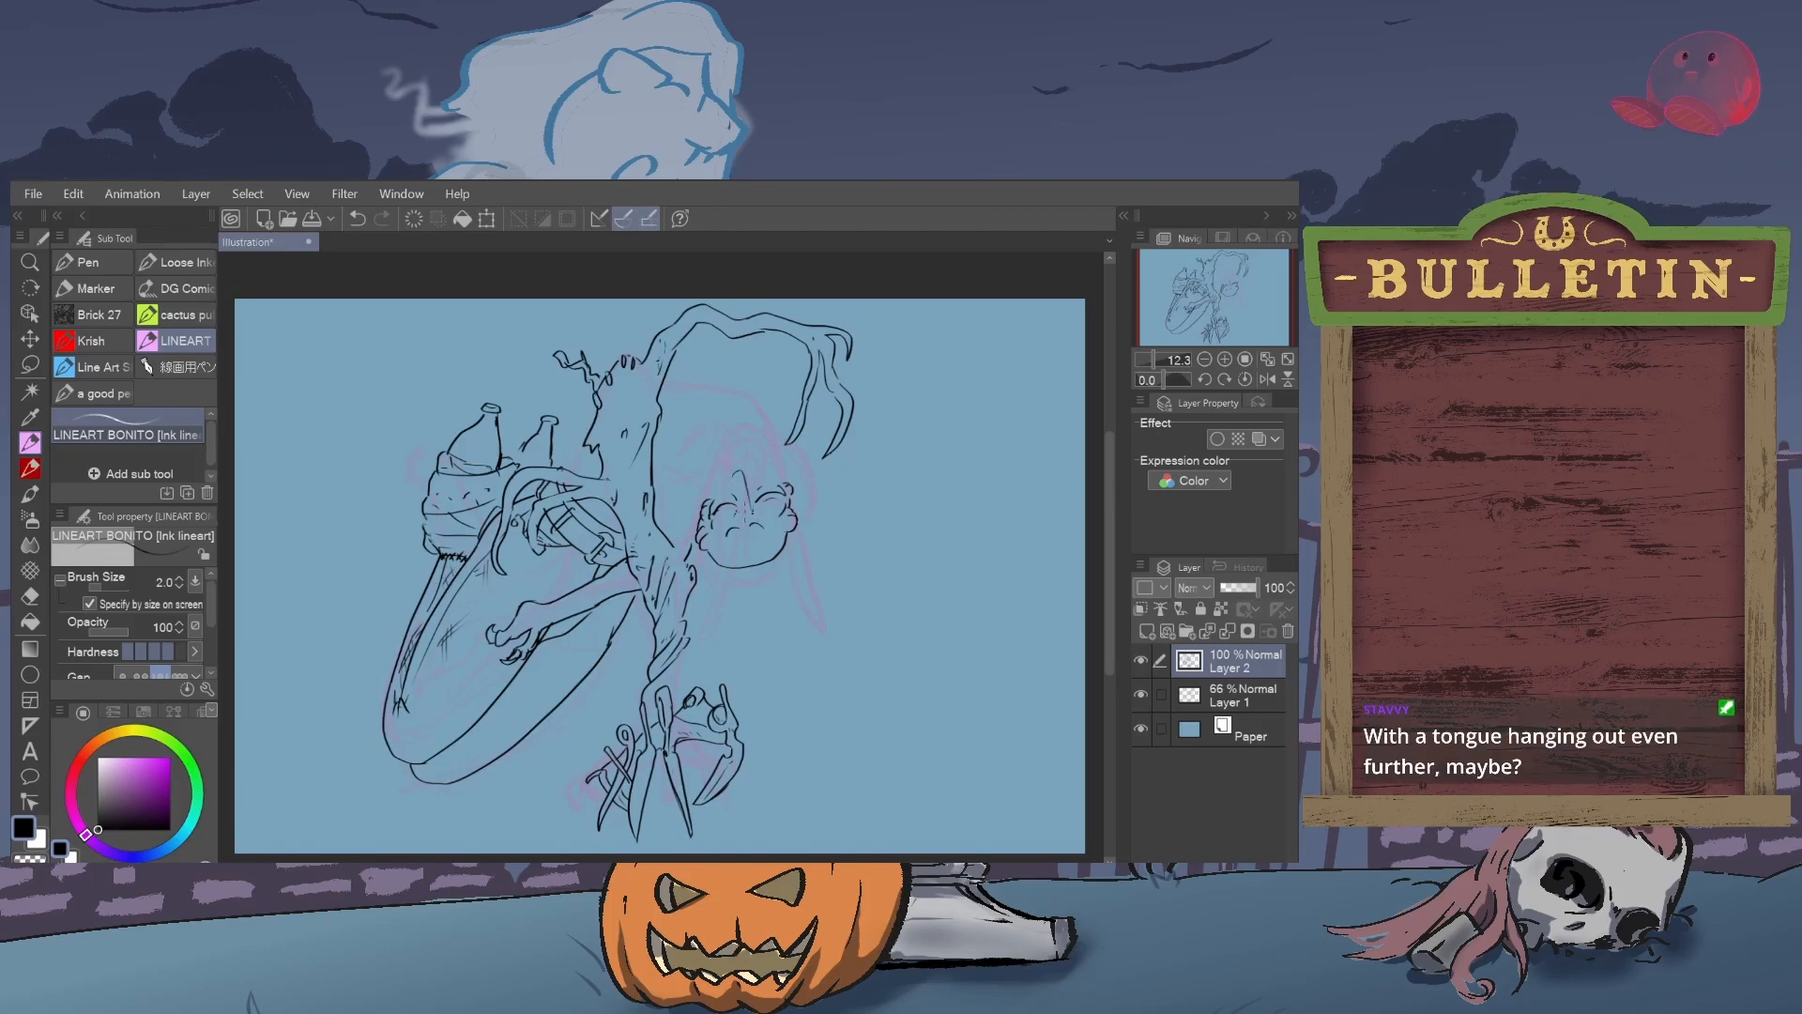
# - Ink a long, narrow, drooping snout running from the forehead down past the chin
pyautogui.hotkey('ctrl', 'z')
pyautogui.moveTo(730, 496); pyautogui.dragTo(784, 791)
pyautogui.hotkey('ctrl', 'z')
pyautogui.moveTo(732, 495); pyautogui.dragTo(763, 706)
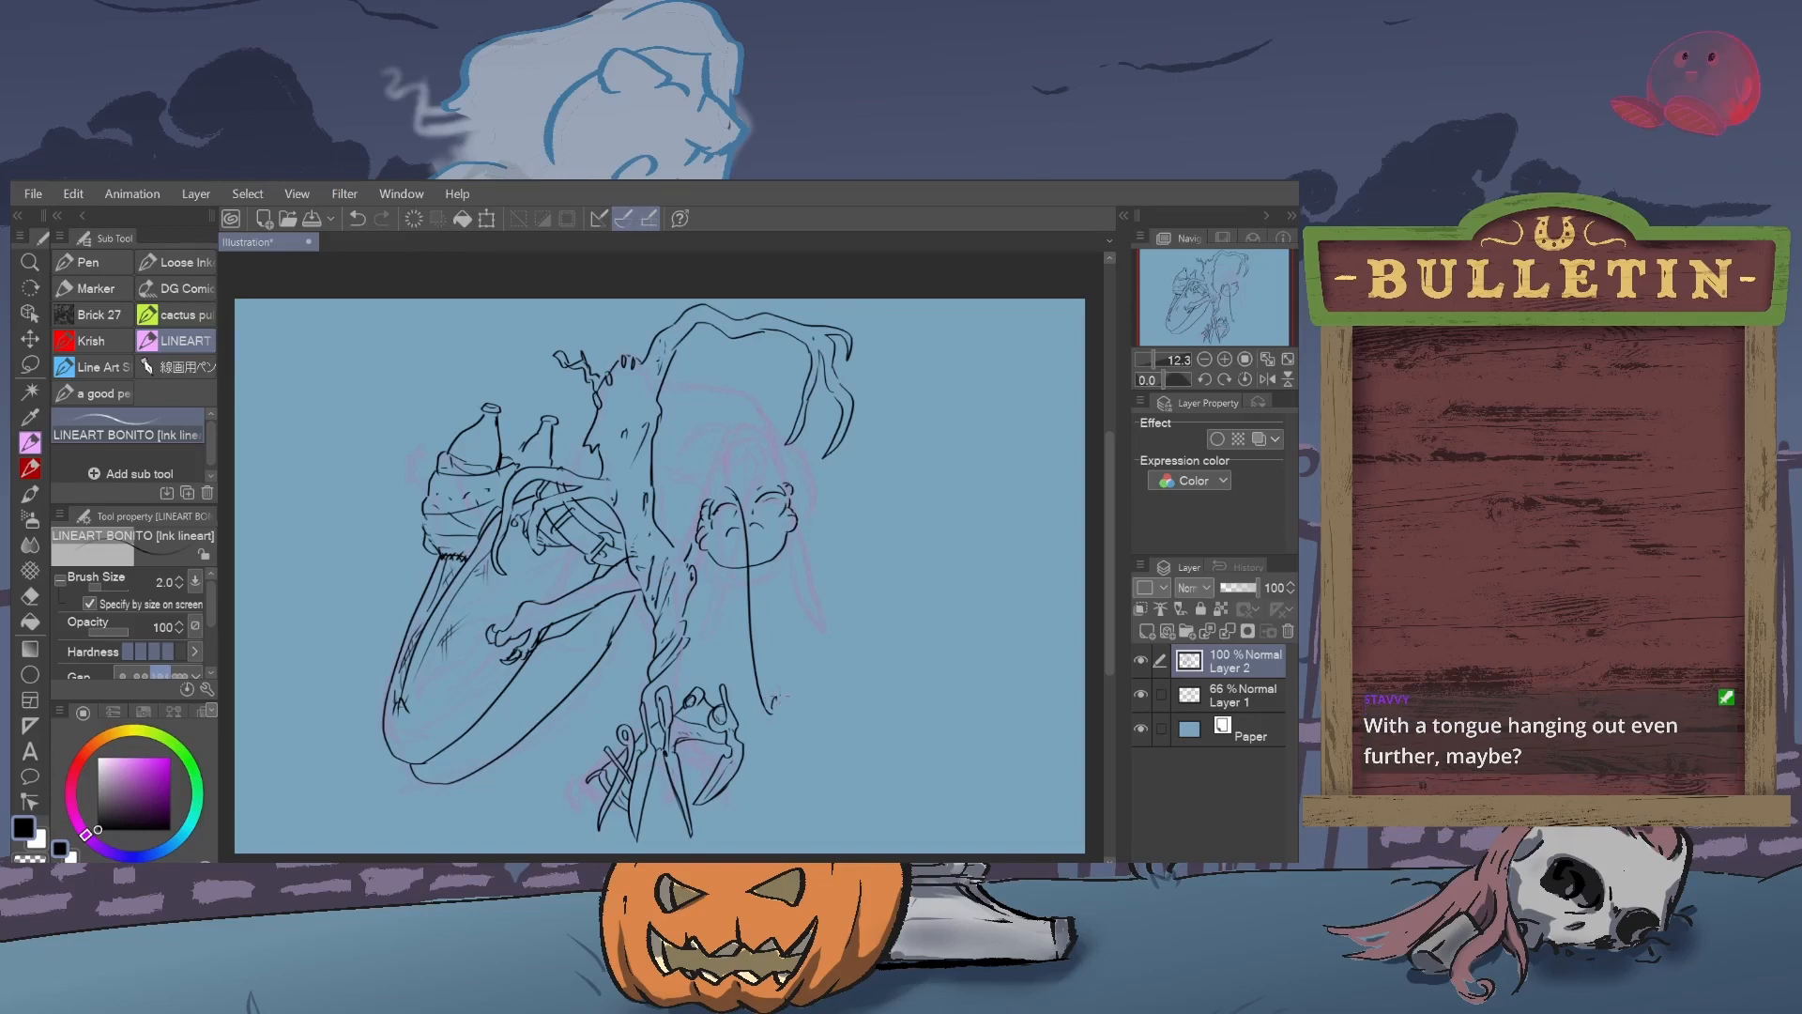
pyautogui.moveTo(772, 697); pyautogui.dragTo(772, 452)
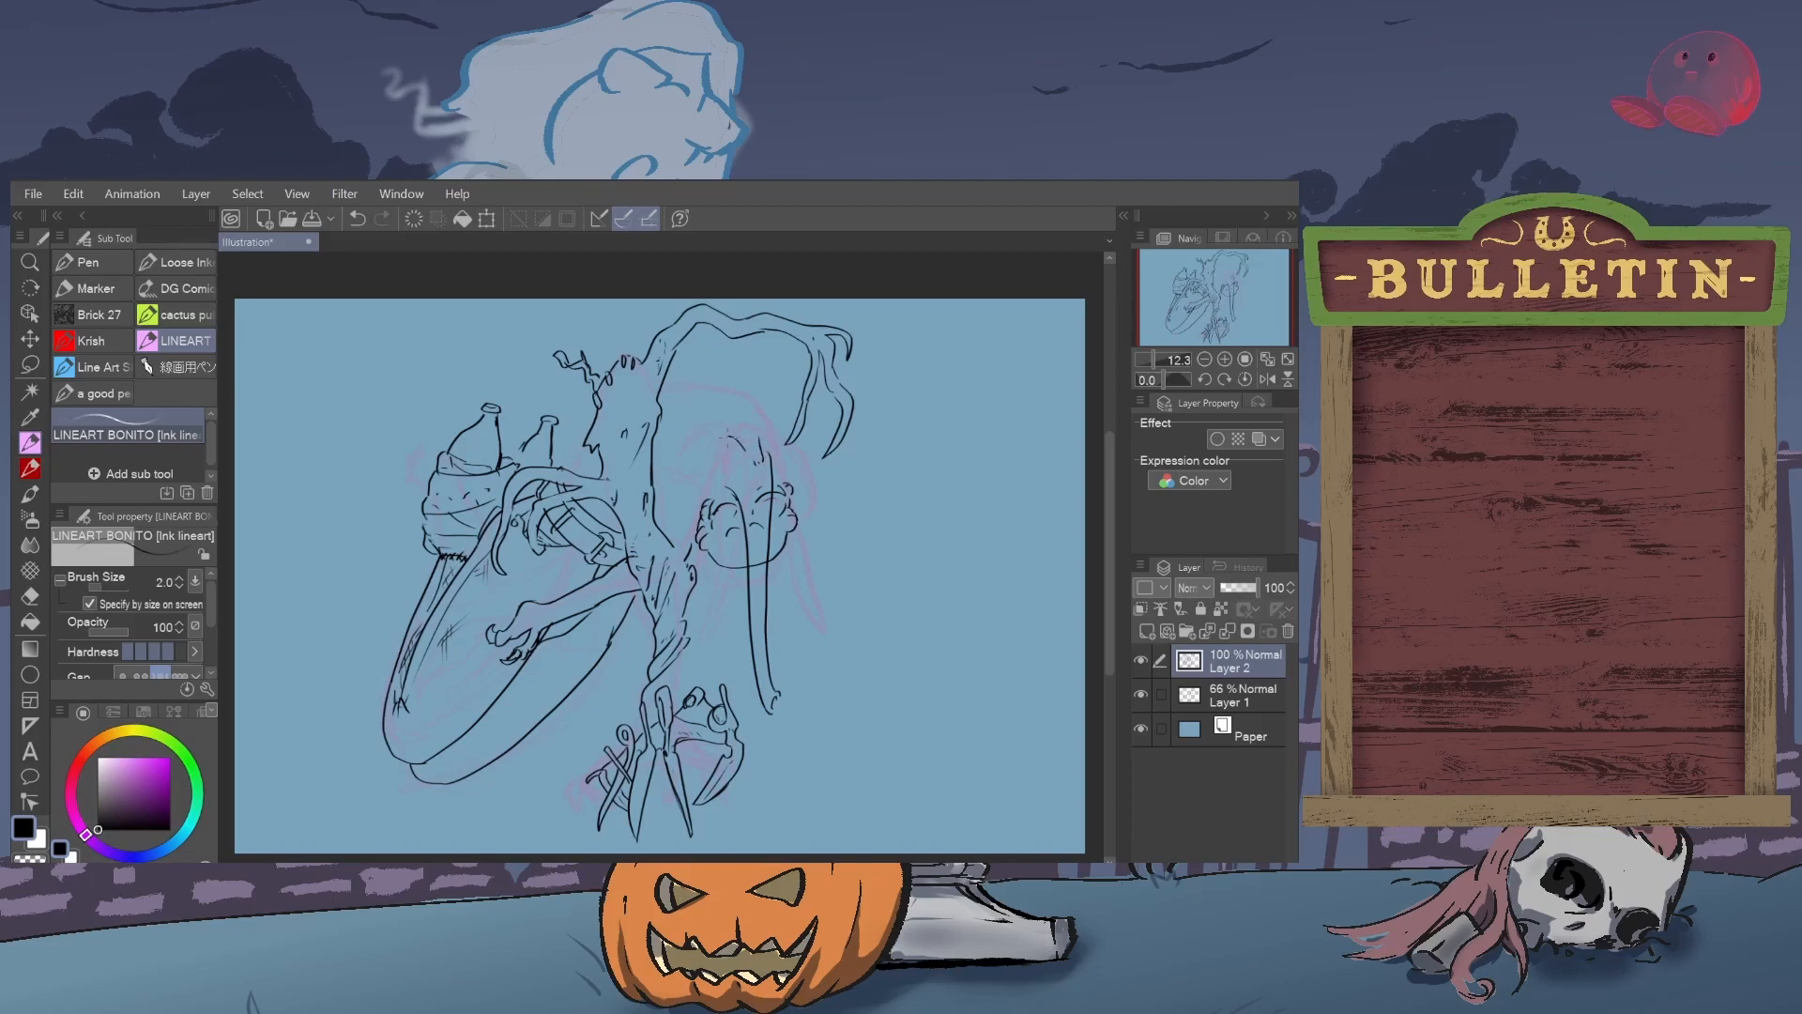
# - Ink the spiky tuft and curved head outline above the snout, and erase face lines crossing the snout
pyautogui.moveTo(706, 477)
pyautogui.mouseDown()
pyautogui.moveTo(699, 502)
pyautogui.moveTo(730, 440)
pyautogui.mouseUp()
pyautogui.hotkey('ctrl', 'z')
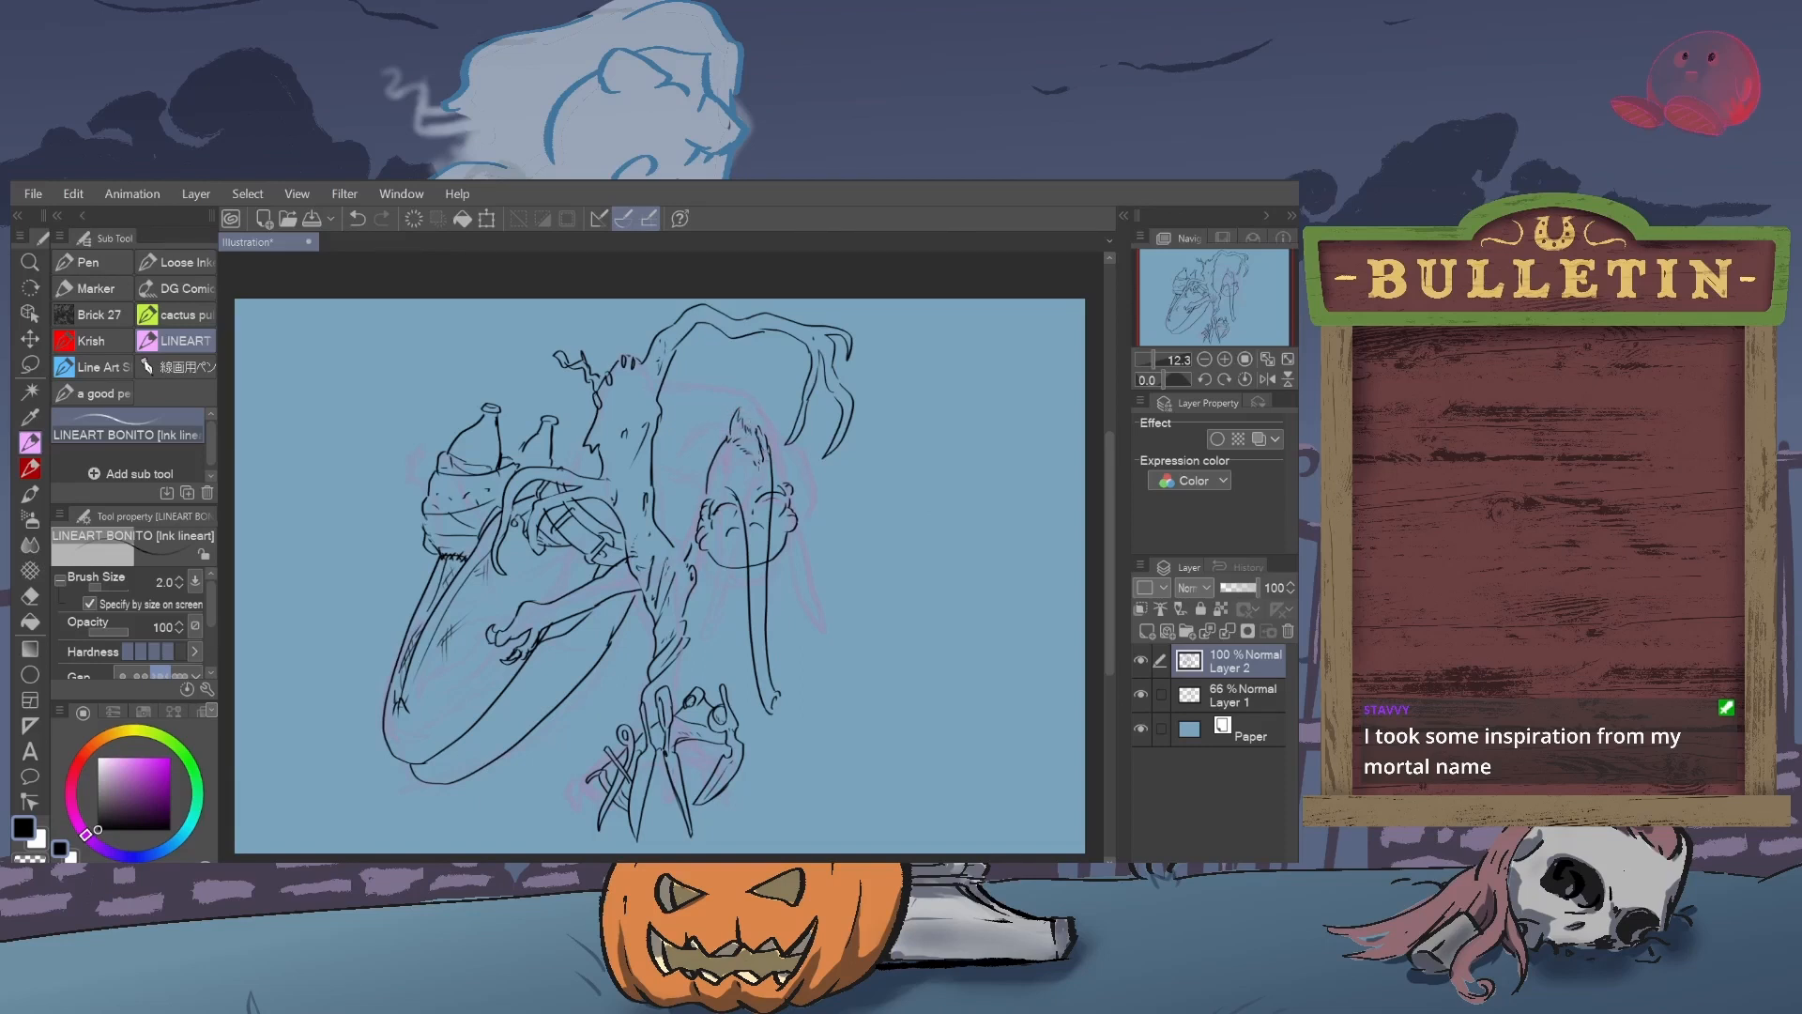
pyautogui.click(30, 595)
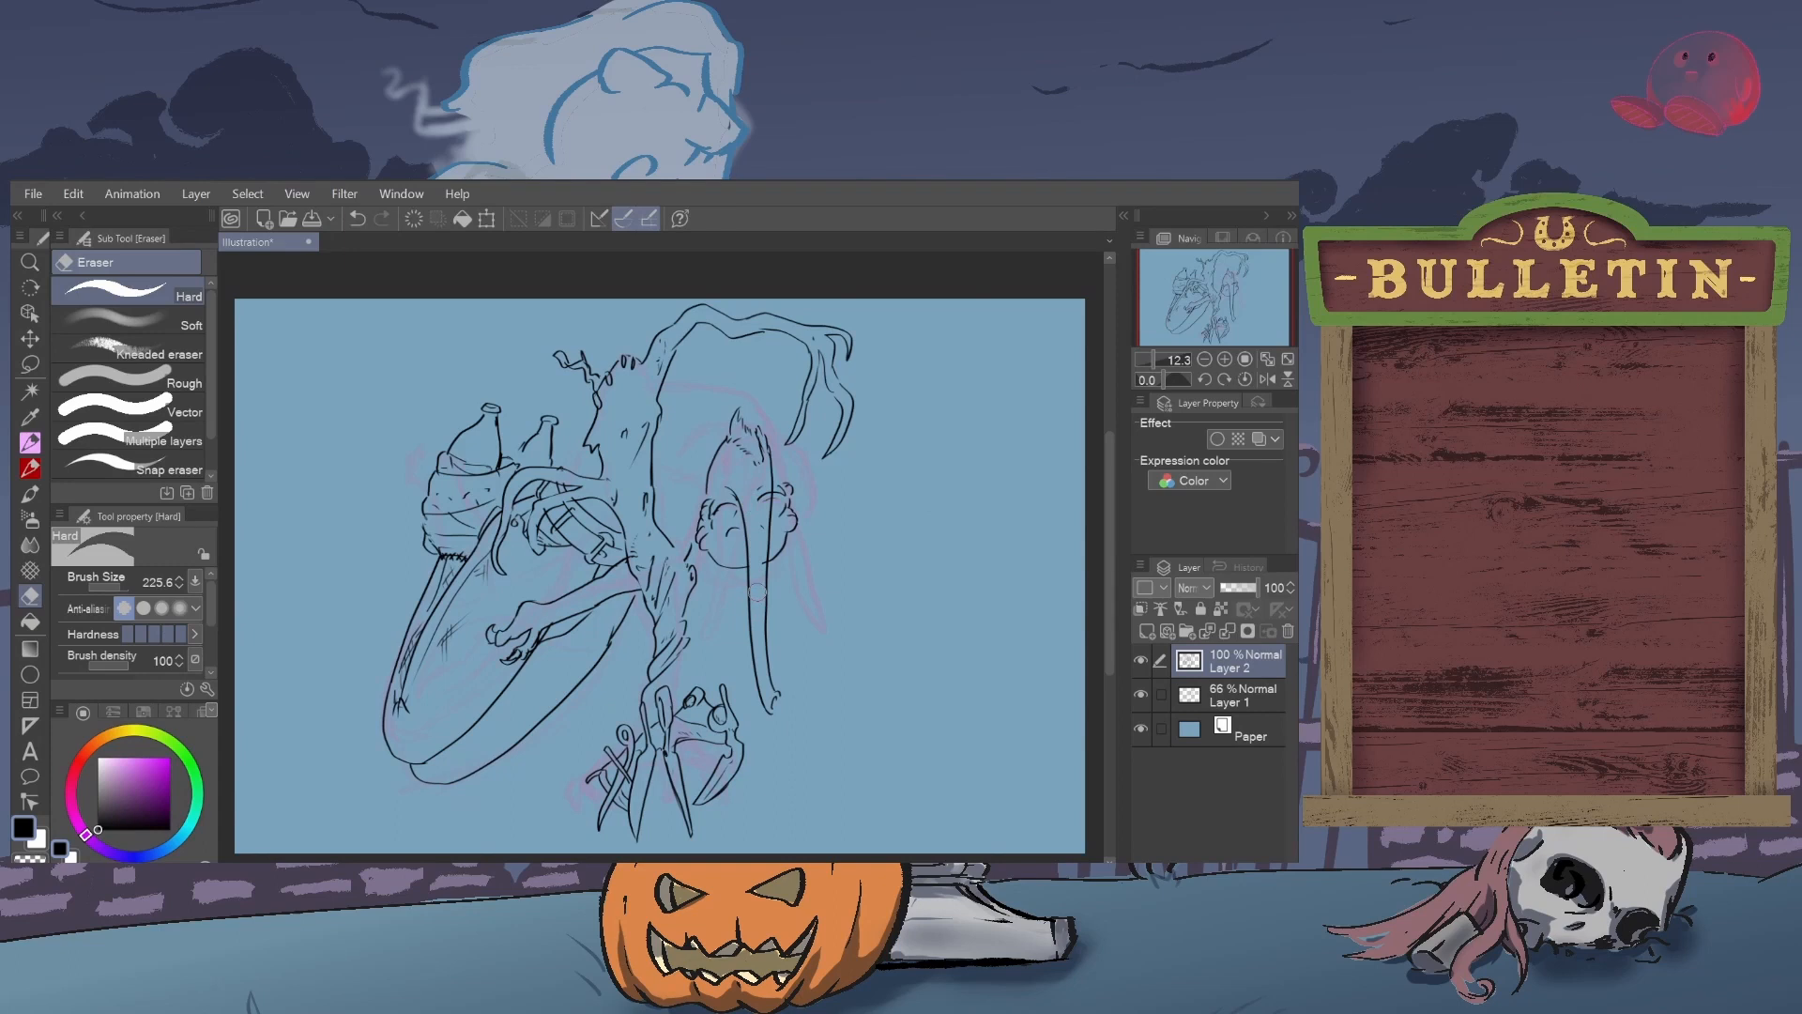
pyautogui.moveTo(767, 473); pyautogui.dragTo(764, 483)
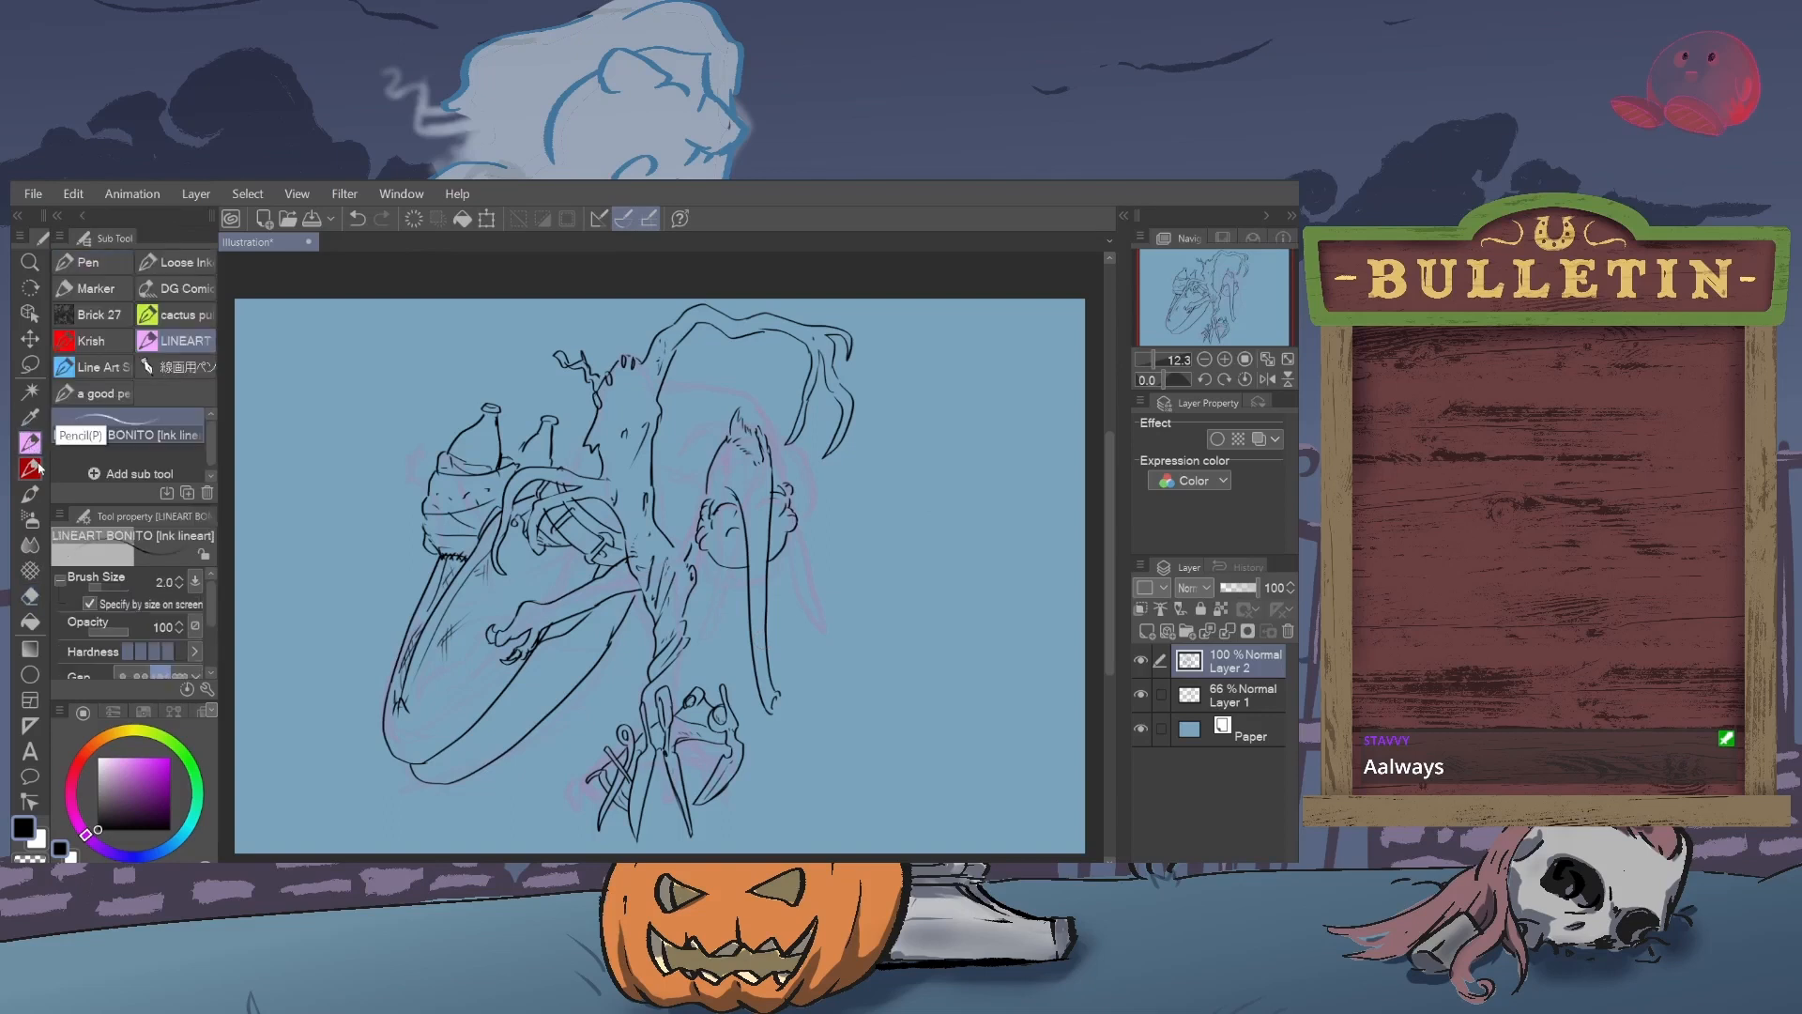
# - Ink a long, curling tongue hanging from the tip of the drooping snout
pyautogui.moveTo(776, 713)
pyautogui.mouseDown()
pyautogui.moveTo(770, 818)
pyautogui.moveTo(800, 751)
pyautogui.moveTo(792, 715)
pyautogui.moveTo(799, 762)
pyautogui.mouseUp()
pyautogui.hotkey('ctrl', 'z')
pyautogui.moveTo(778, 702); pyautogui.dragTo(799, 749)
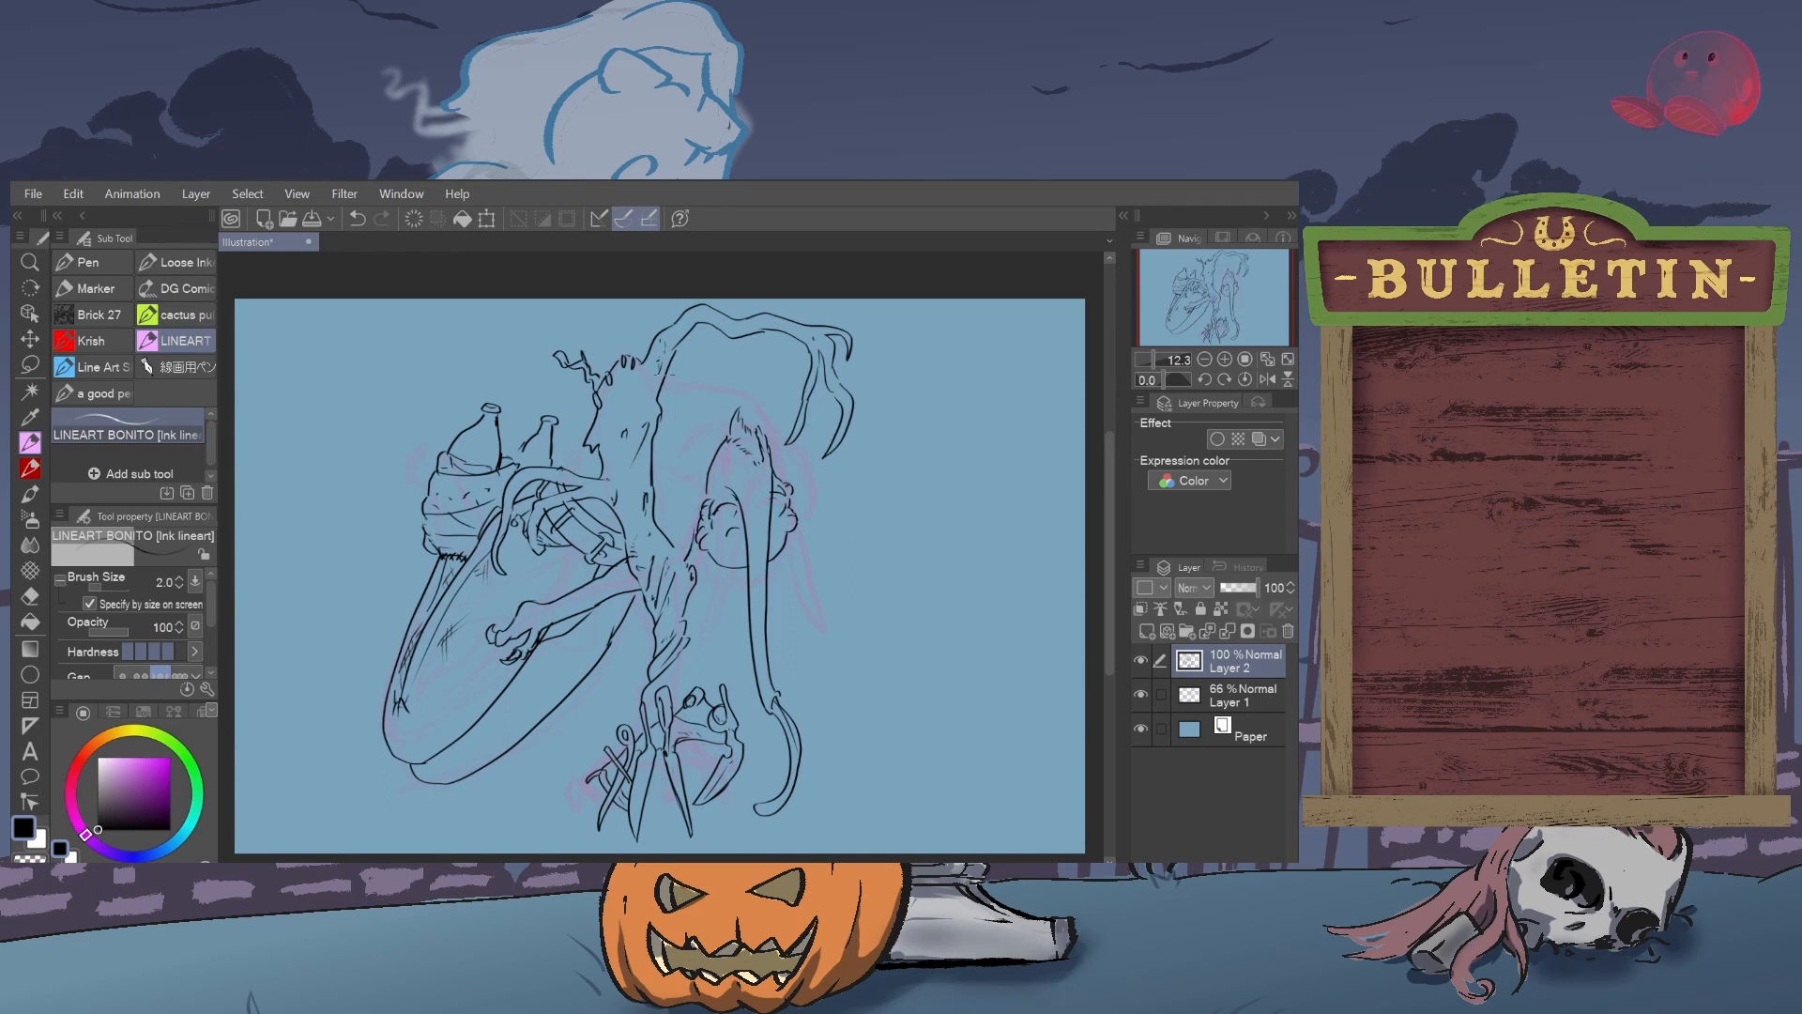
# - Ink a curved contour behind the head, thin strands along the trunk's back and extra bark strokes
pyautogui.moveTo(672, 384); pyautogui.dragTo(730, 424)
pyautogui.hotkey('ctrl', 'z')
pyautogui.moveTo(718, 429); pyautogui.dragTo(673, 456)
pyautogui.moveTo(557, 470); pyautogui.dragTo(596, 393)
pyautogui.moveTo(657, 507); pyautogui.dragTo(664, 529)
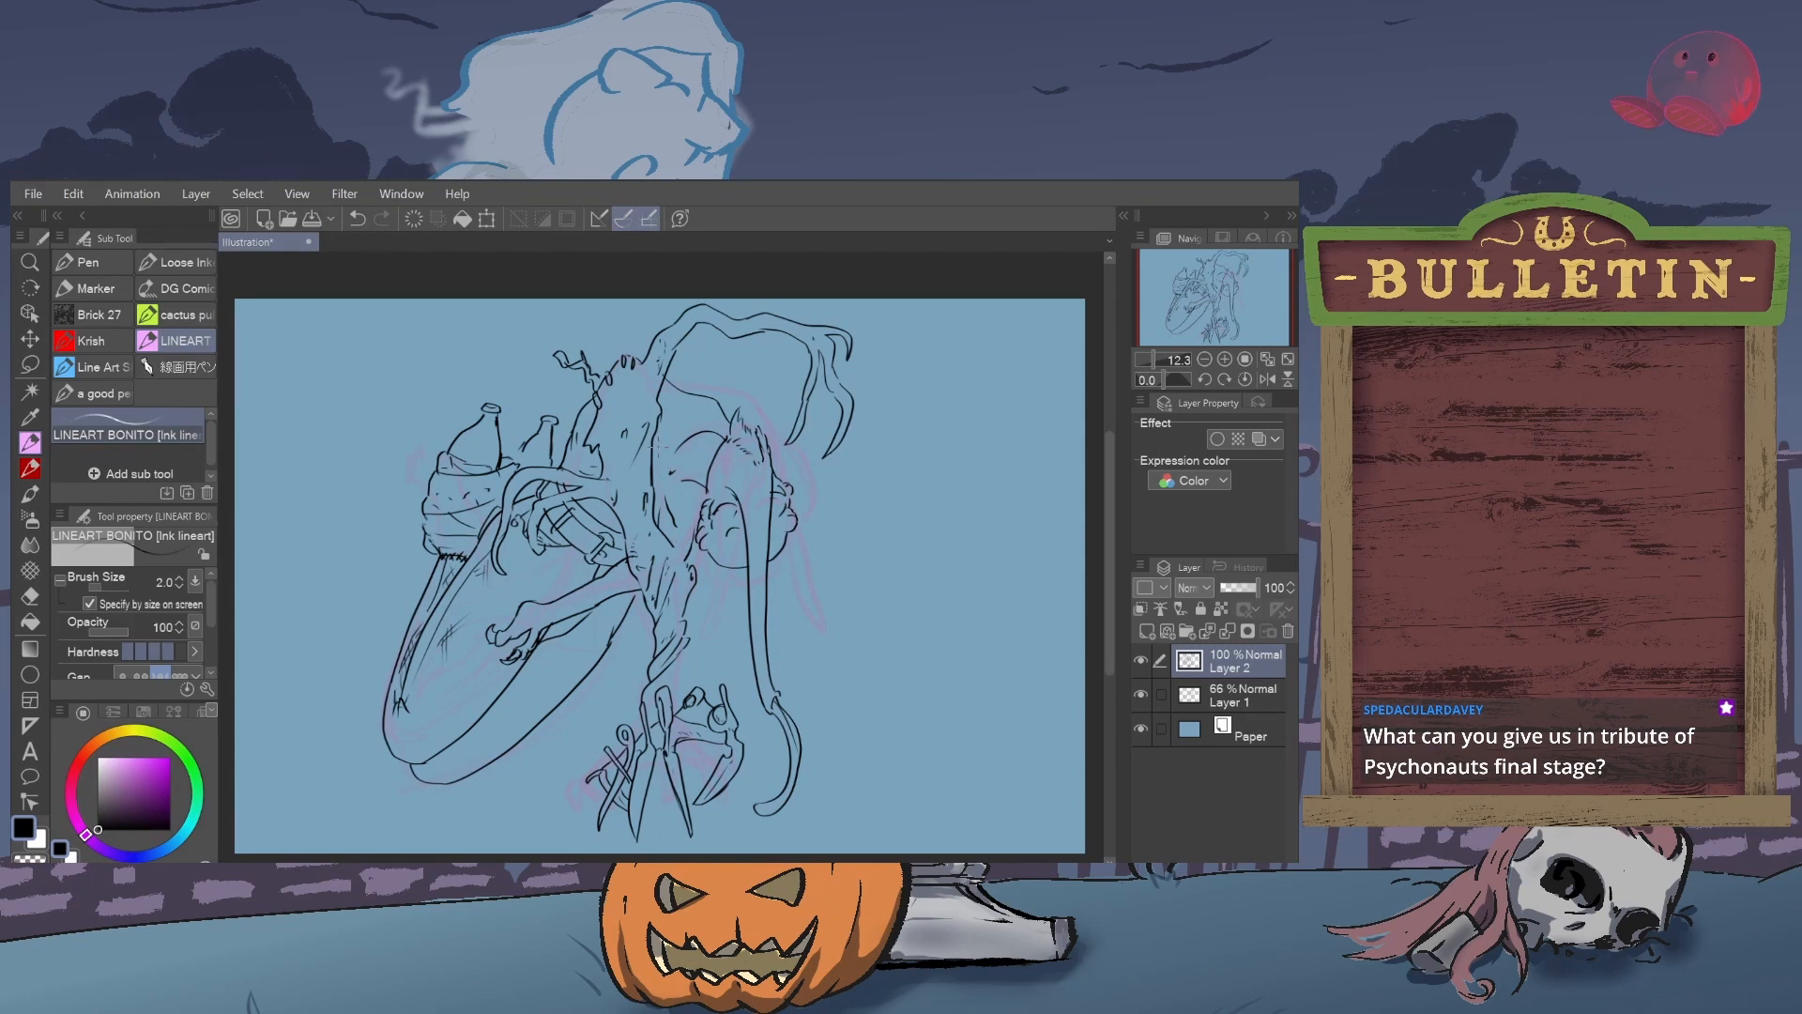
pyautogui.moveTo(650, 429); pyautogui.dragTo(657, 446)
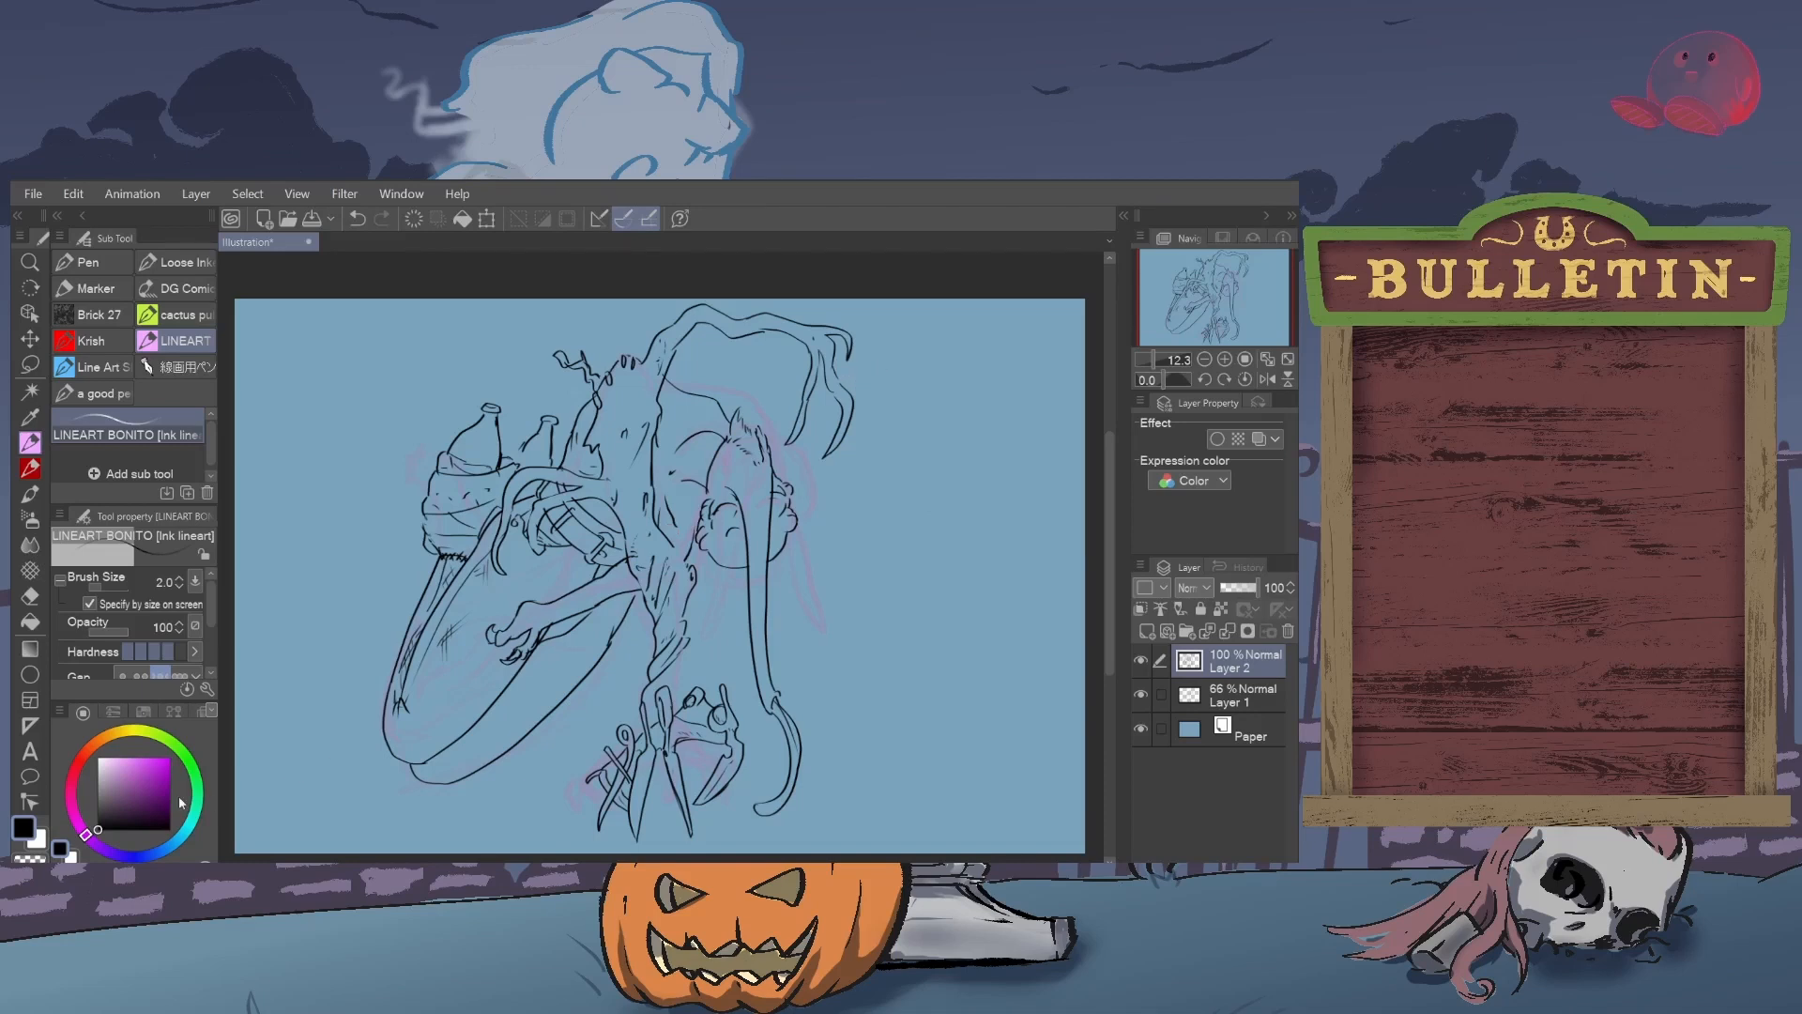
# - Erase the hooked, drooping strands at the end of the arch above the head
pyautogui.click(30, 595)
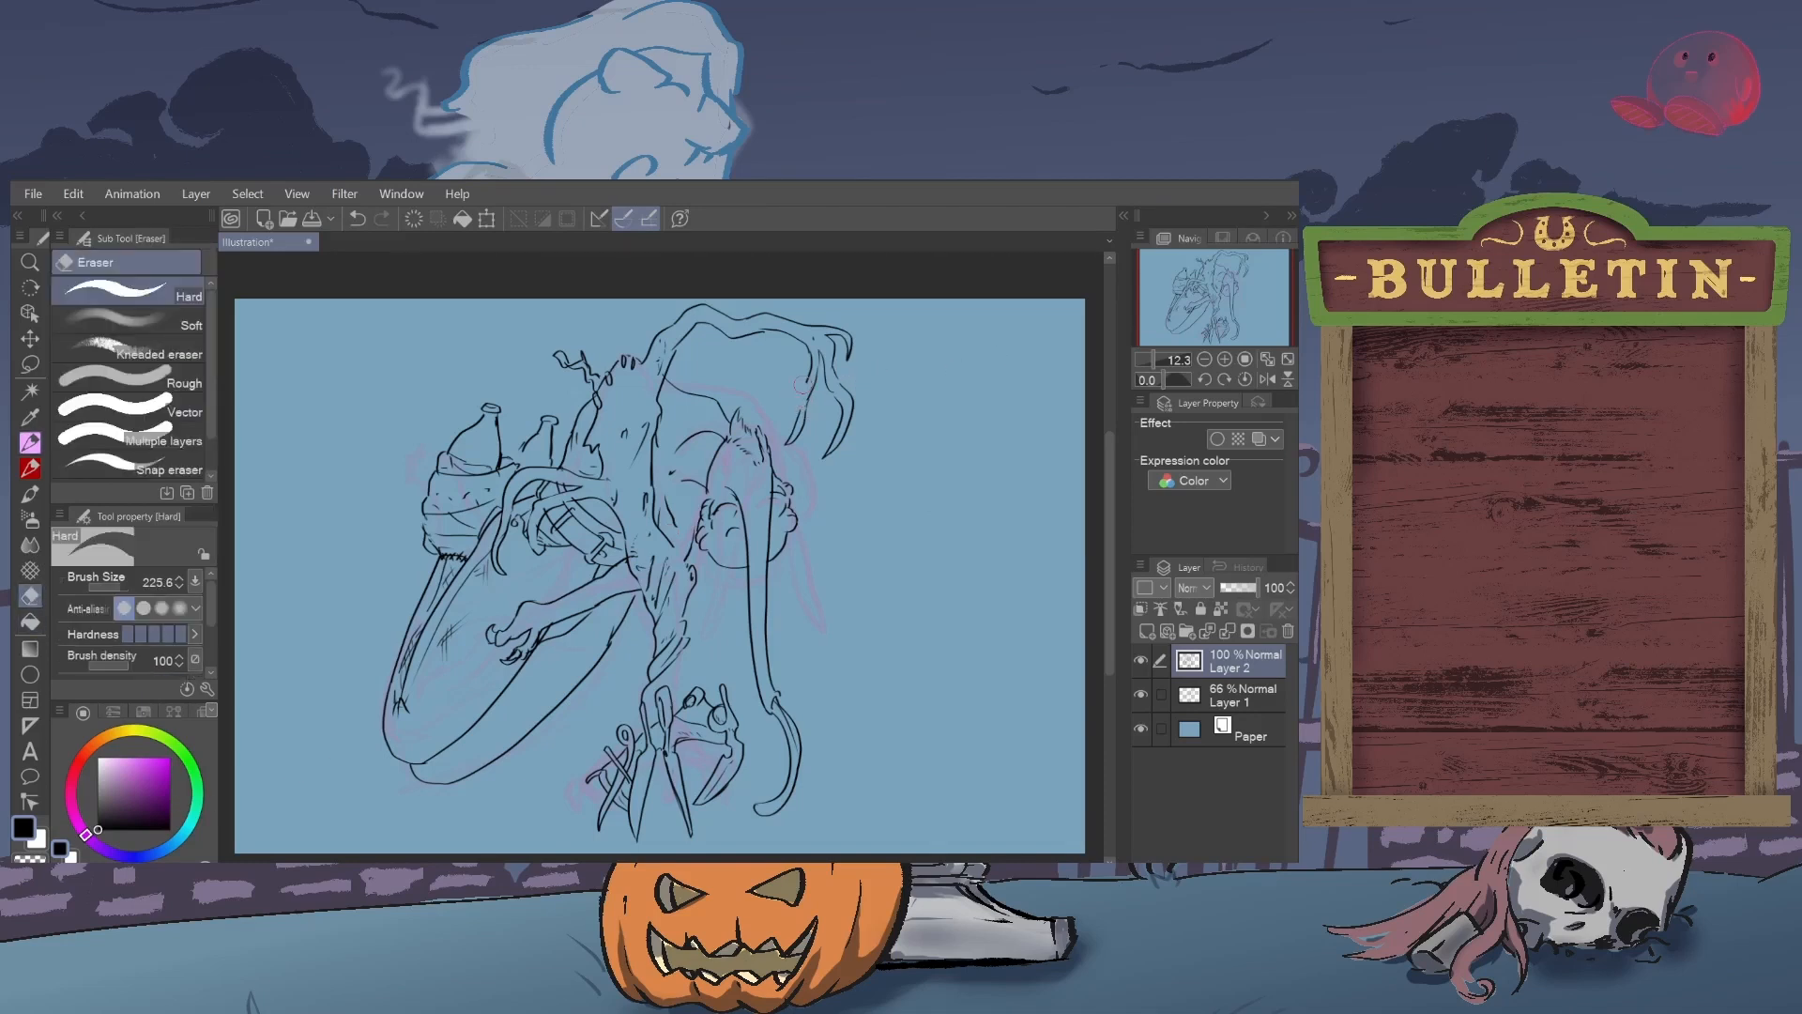
pyautogui.moveTo(802, 384)
pyautogui.mouseDown()
pyautogui.moveTo(804, 423)
pyautogui.moveTo(844, 362)
pyautogui.moveTo(838, 445)
pyautogui.moveTo(834, 336)
pyautogui.mouseUp()
pyautogui.moveTo(828, 439); pyautogui.dragTo(831, 491)
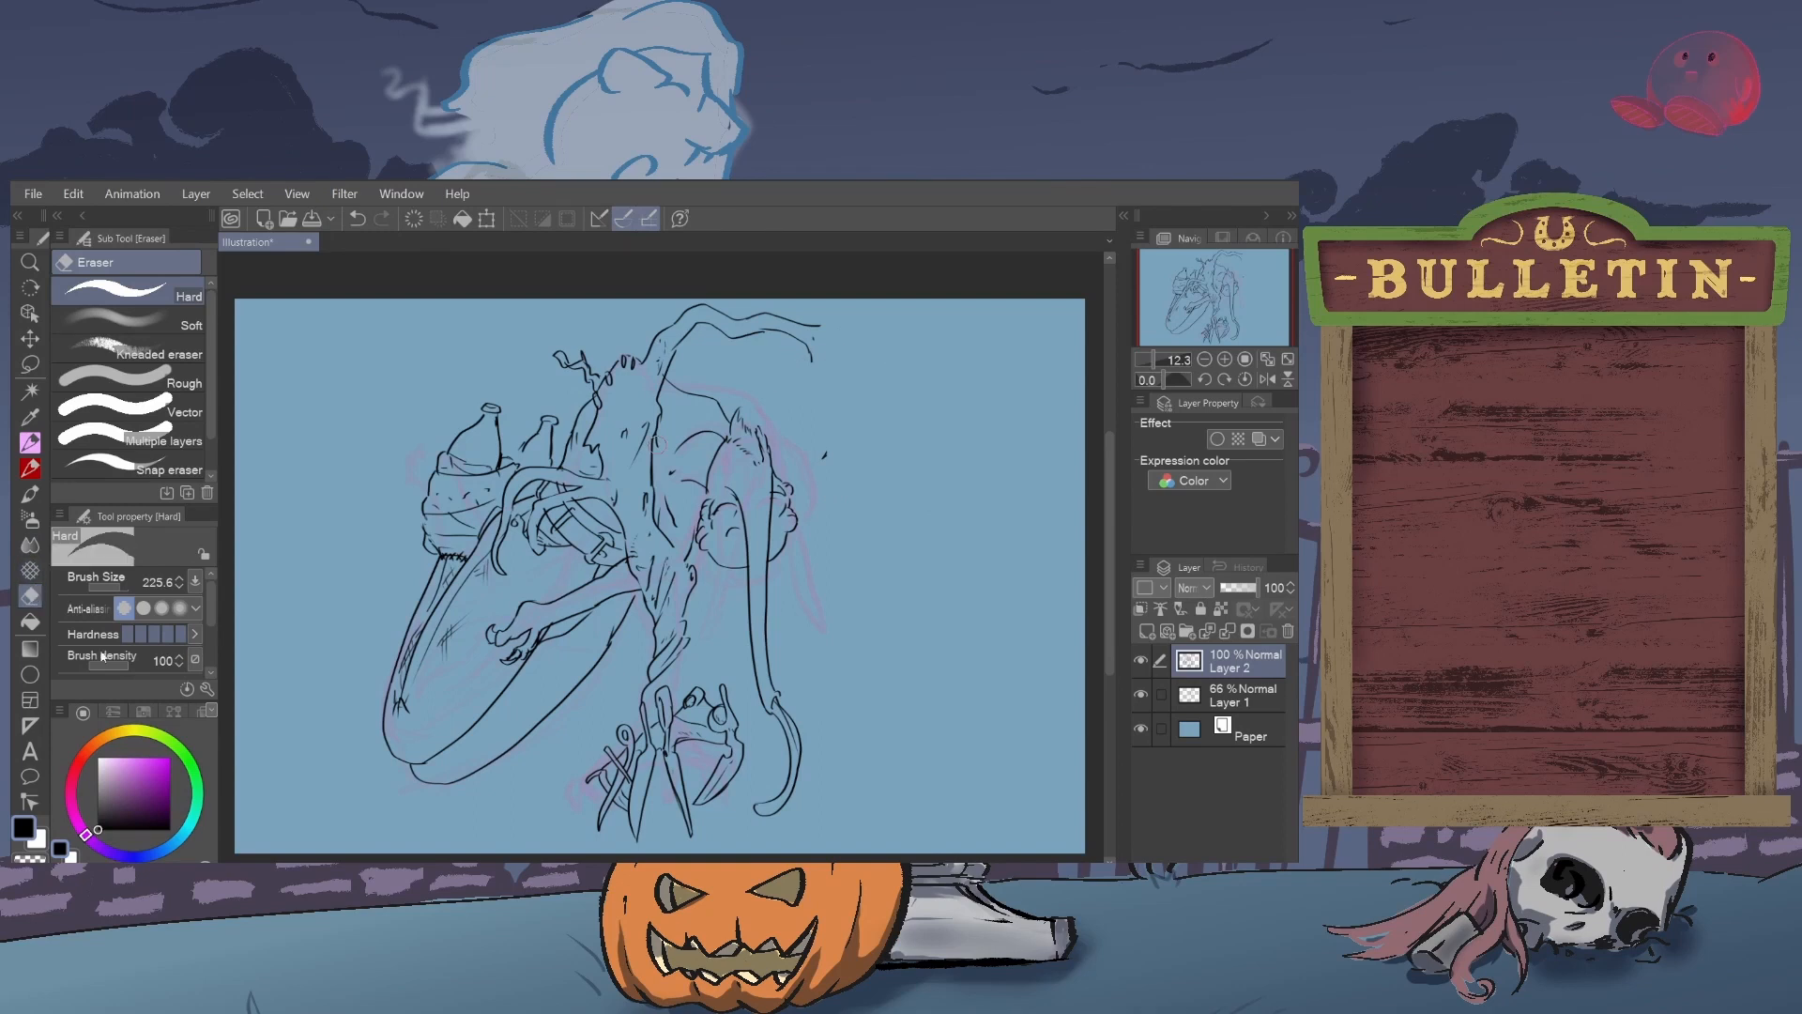
# - Ink a long, rounded weapon handle with a small end hole below the tip of the arching upper limb
pyautogui.click(38, 449)
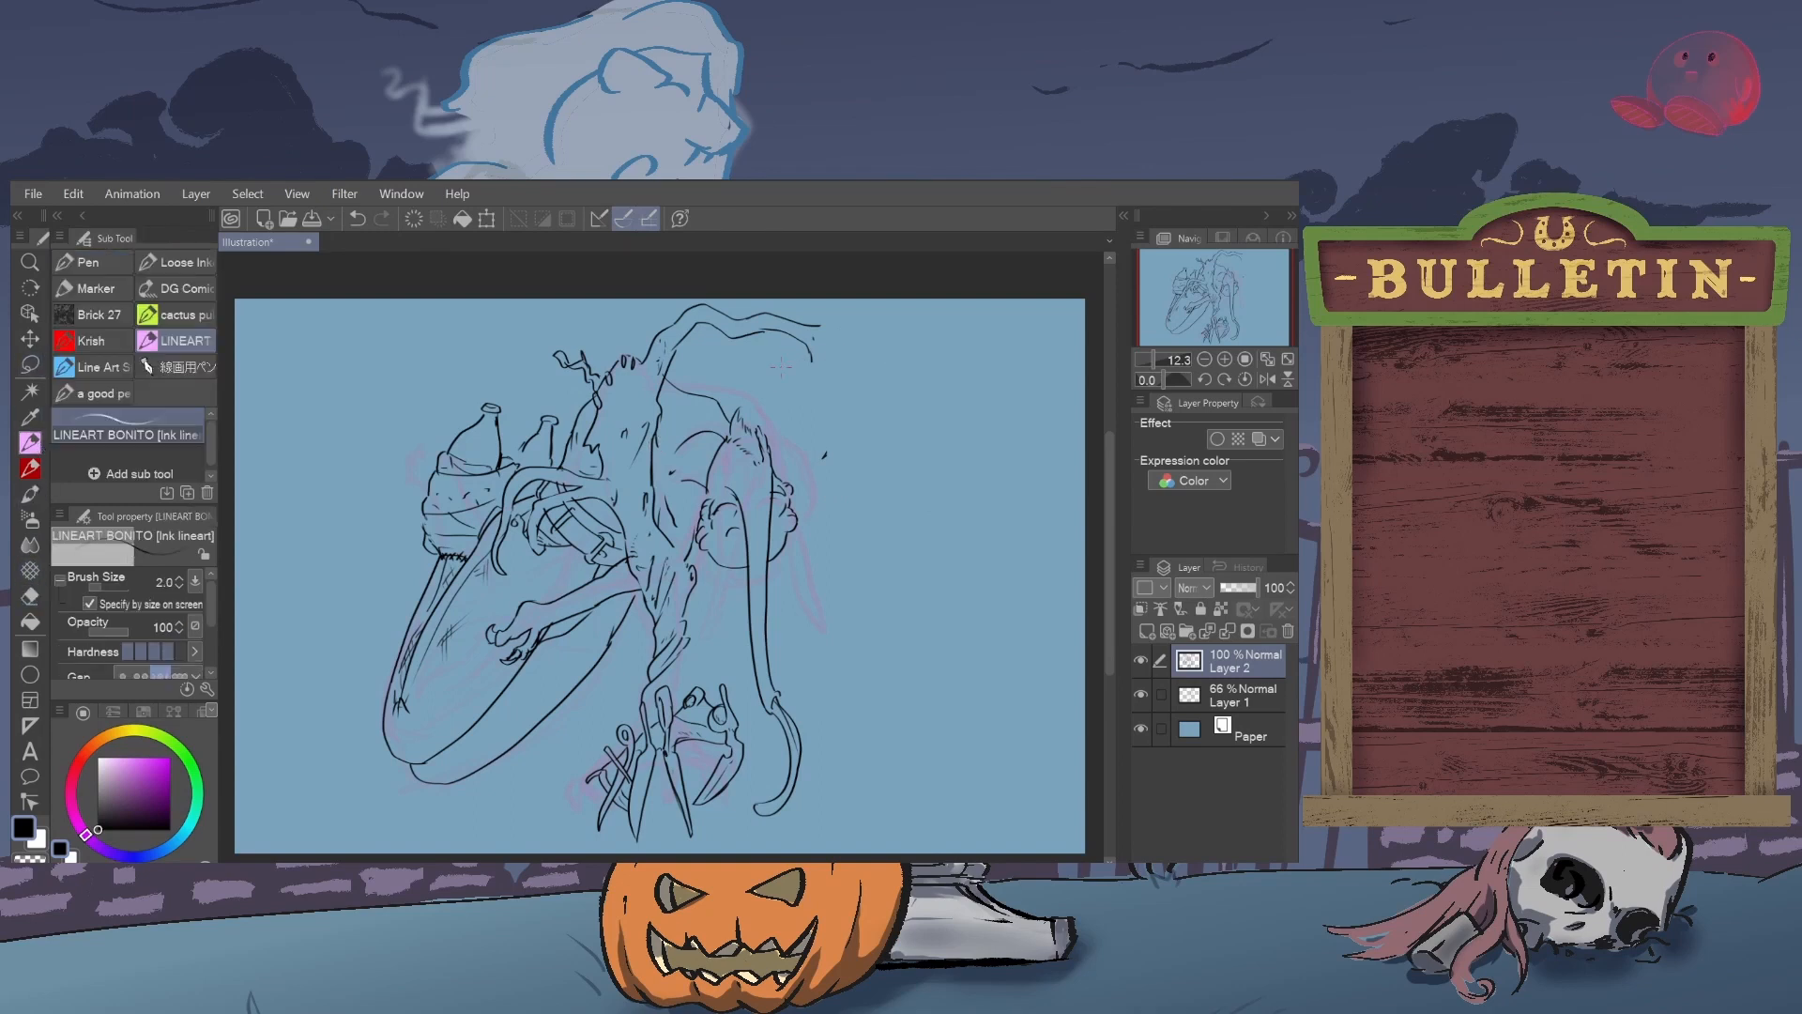
pyautogui.moveTo(779, 371)
pyautogui.mouseDown()
pyautogui.moveTo(884, 407)
pyautogui.moveTo(1002, 424)
pyautogui.moveTo(992, 514)
pyautogui.mouseUp()
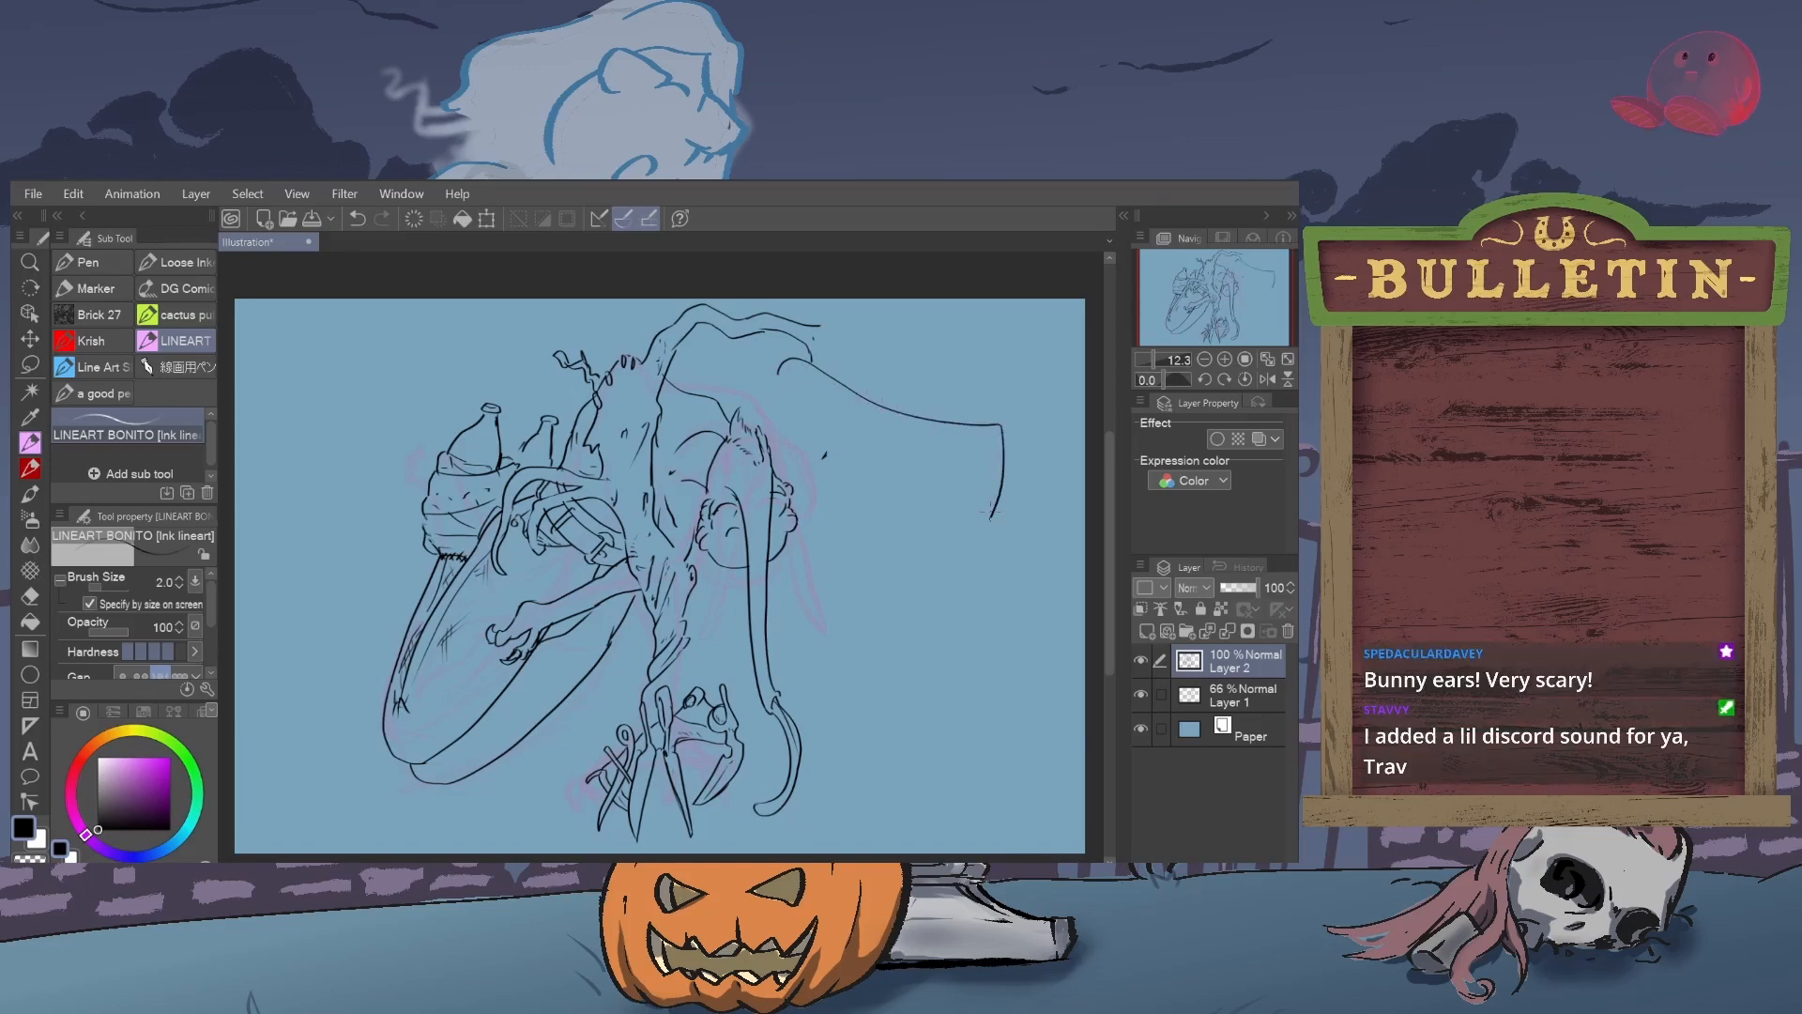
pyautogui.hotkey('ctrl', 'z')
pyautogui.moveTo(809, 370)
pyautogui.mouseDown()
pyautogui.moveTo(924, 420)
pyautogui.moveTo(882, 437)
pyautogui.moveTo(778, 381)
pyautogui.mouseUp()
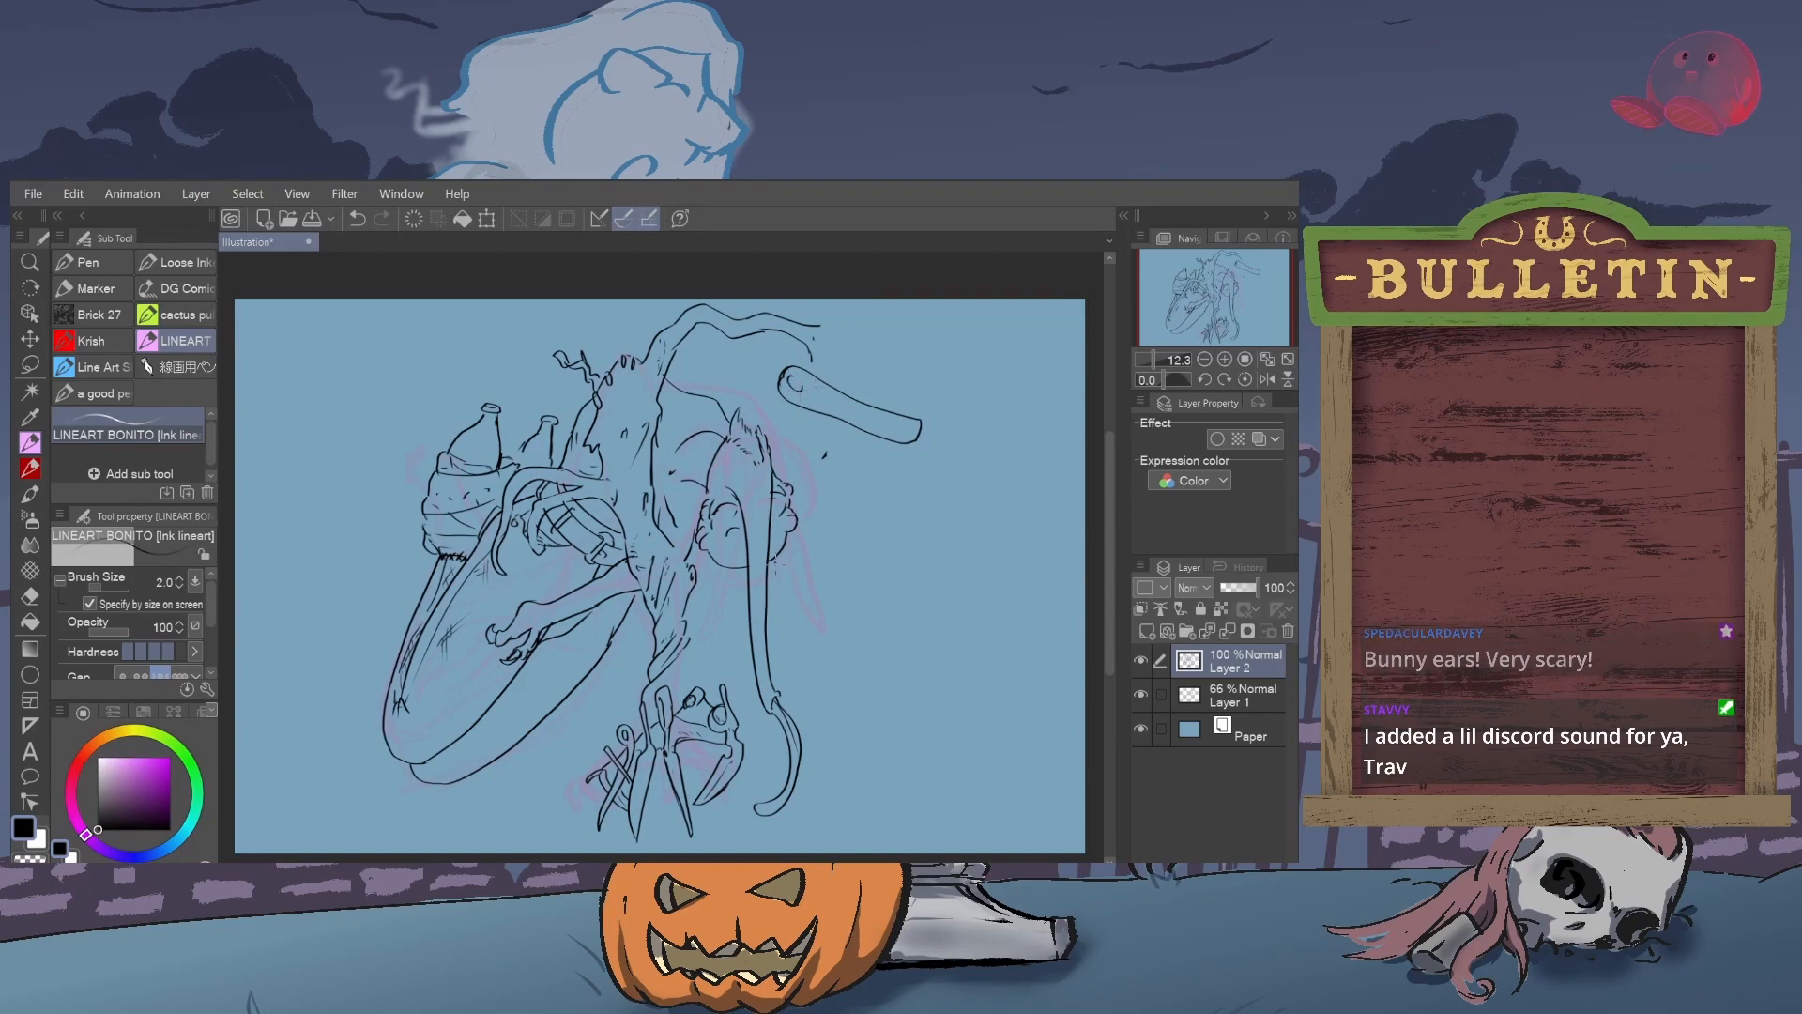
# - Ink short, pointed tusks hanging below the face on both sides of the long snout
pyautogui.moveTo(776, 563)
pyautogui.mouseDown()
pyautogui.moveTo(836, 703)
pyautogui.moveTo(846, 682)
pyautogui.mouseUp()
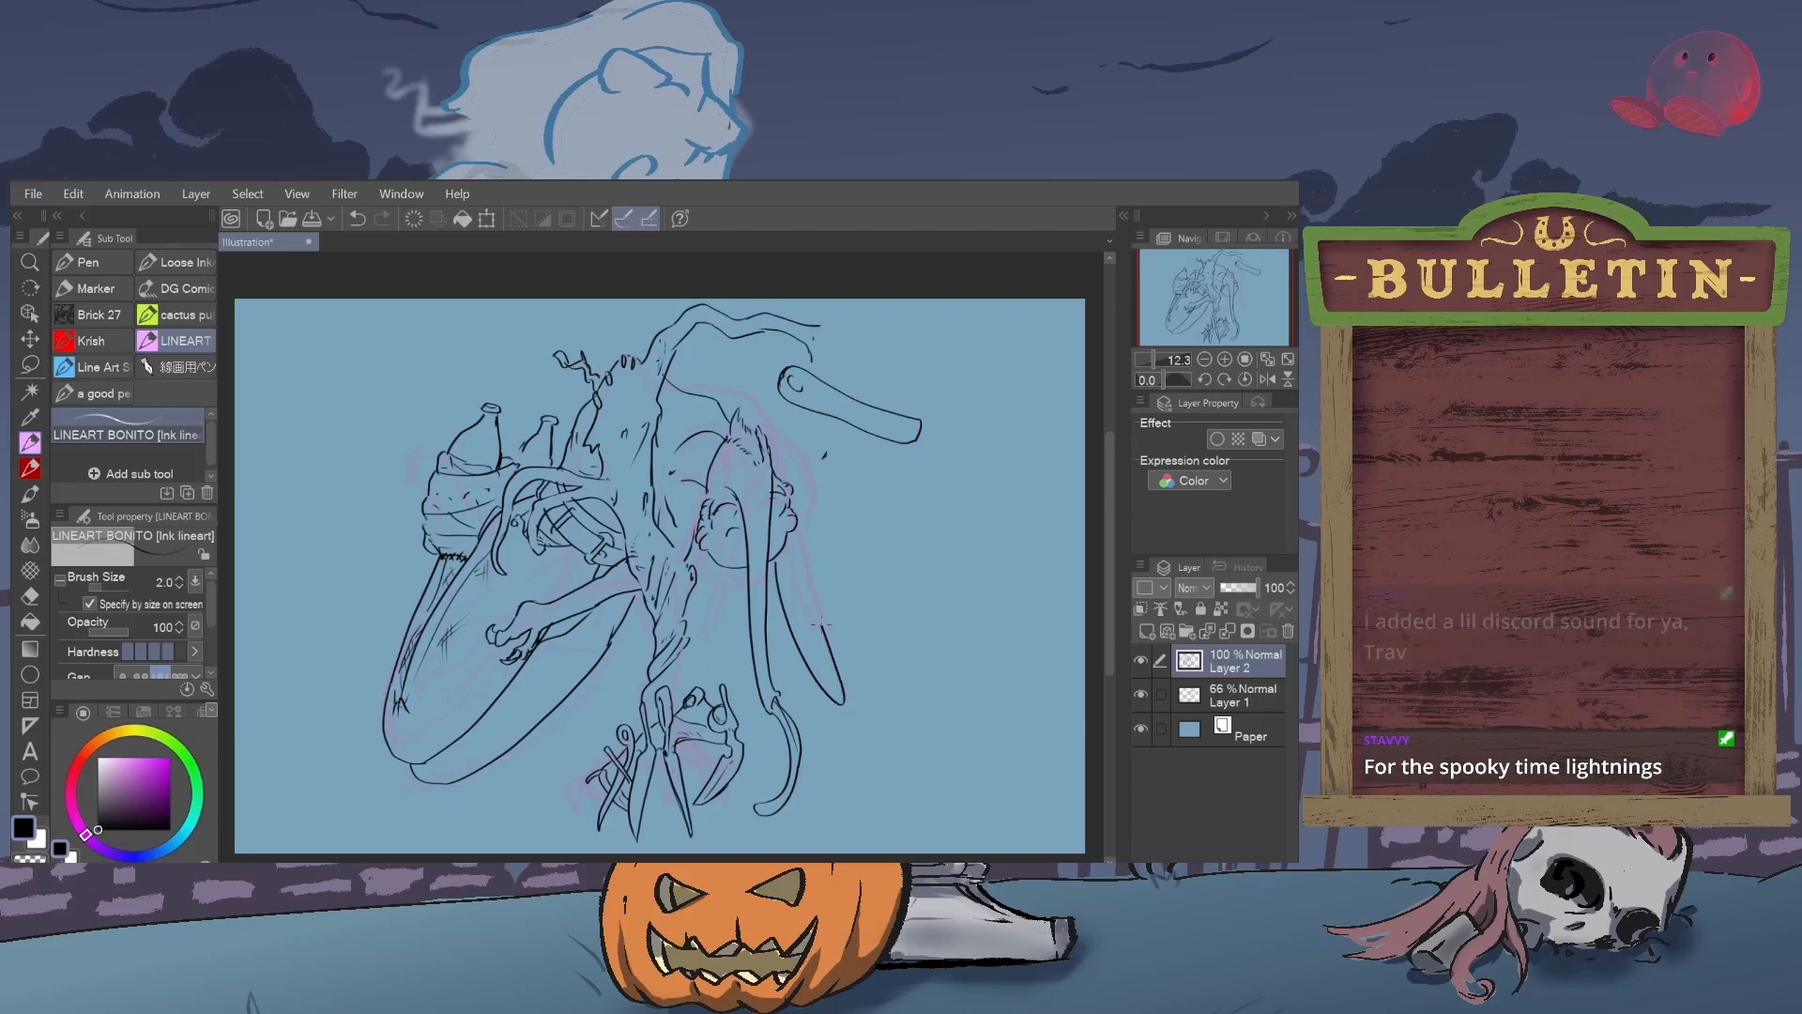
pyautogui.hotkey('ctrl', 'z')
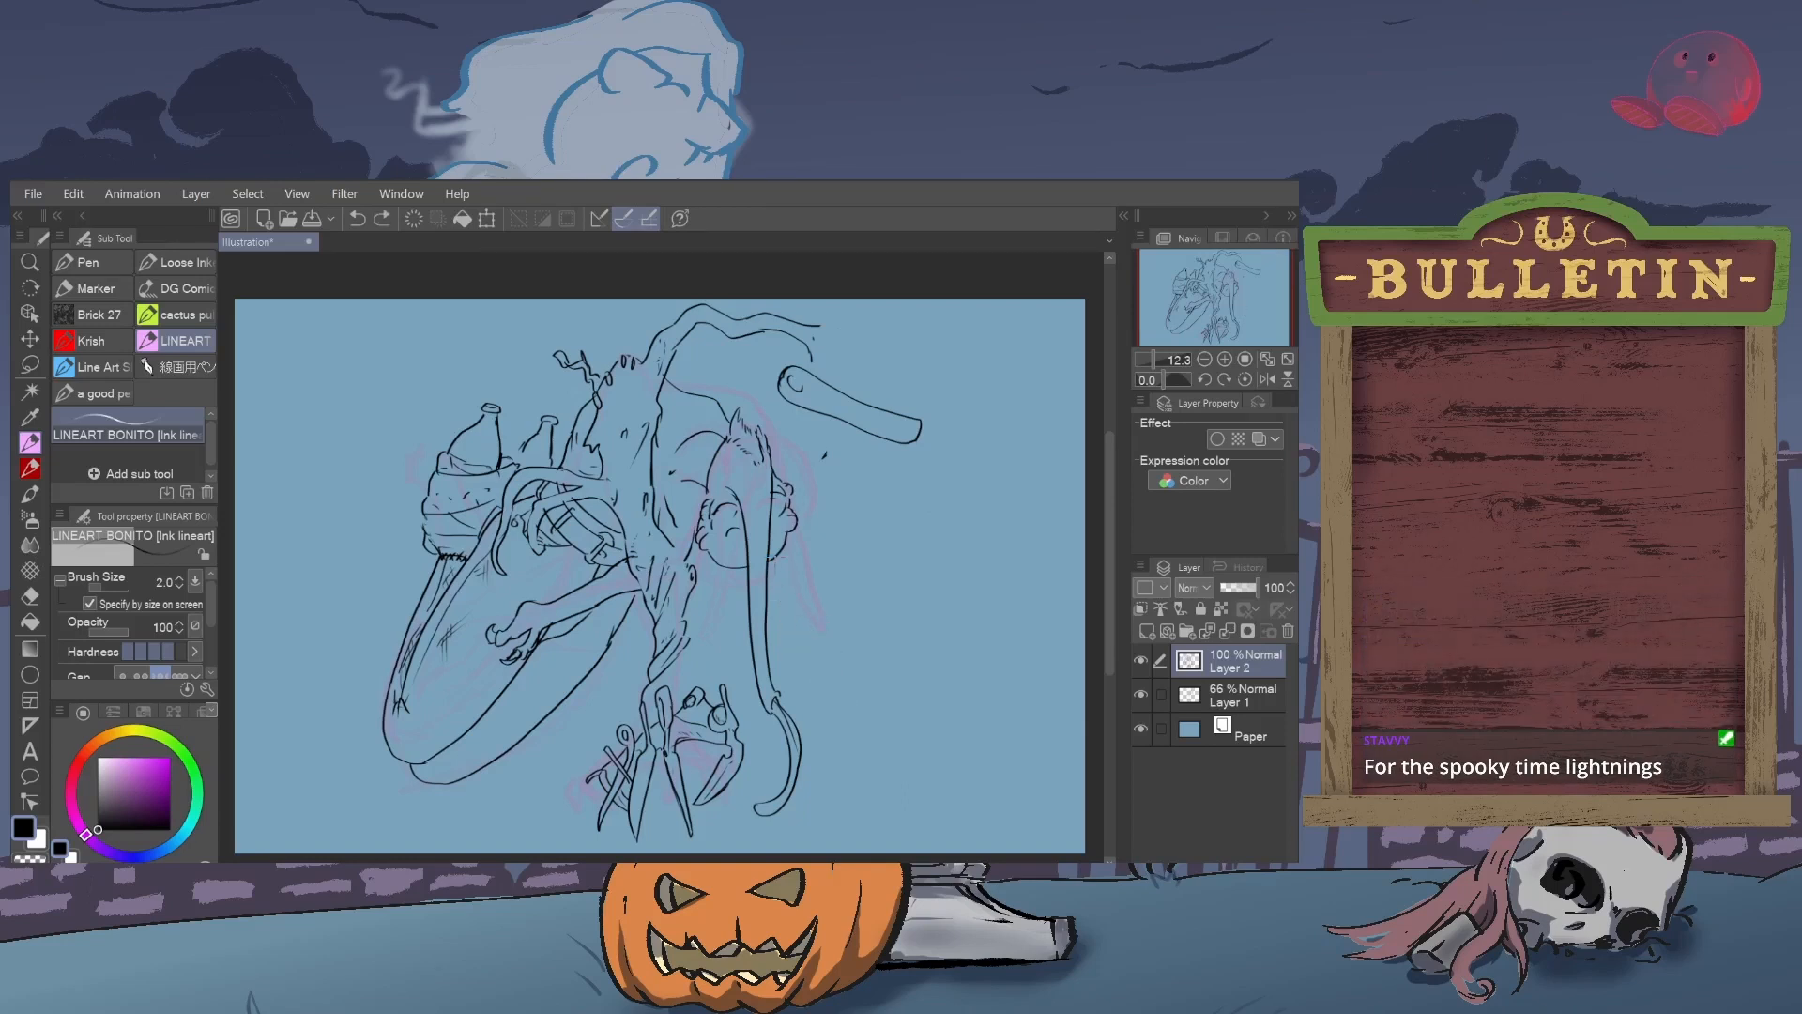
pyautogui.moveTo(775, 561); pyautogui.dragTo(815, 653)
pyautogui.hotkey('ctrl', 'z')
pyautogui.moveTo(772, 560)
pyautogui.mouseDown()
pyautogui.moveTo(801, 638)
pyautogui.moveTo(795, 565)
pyautogui.moveTo(806, 634)
pyautogui.mouseUp()
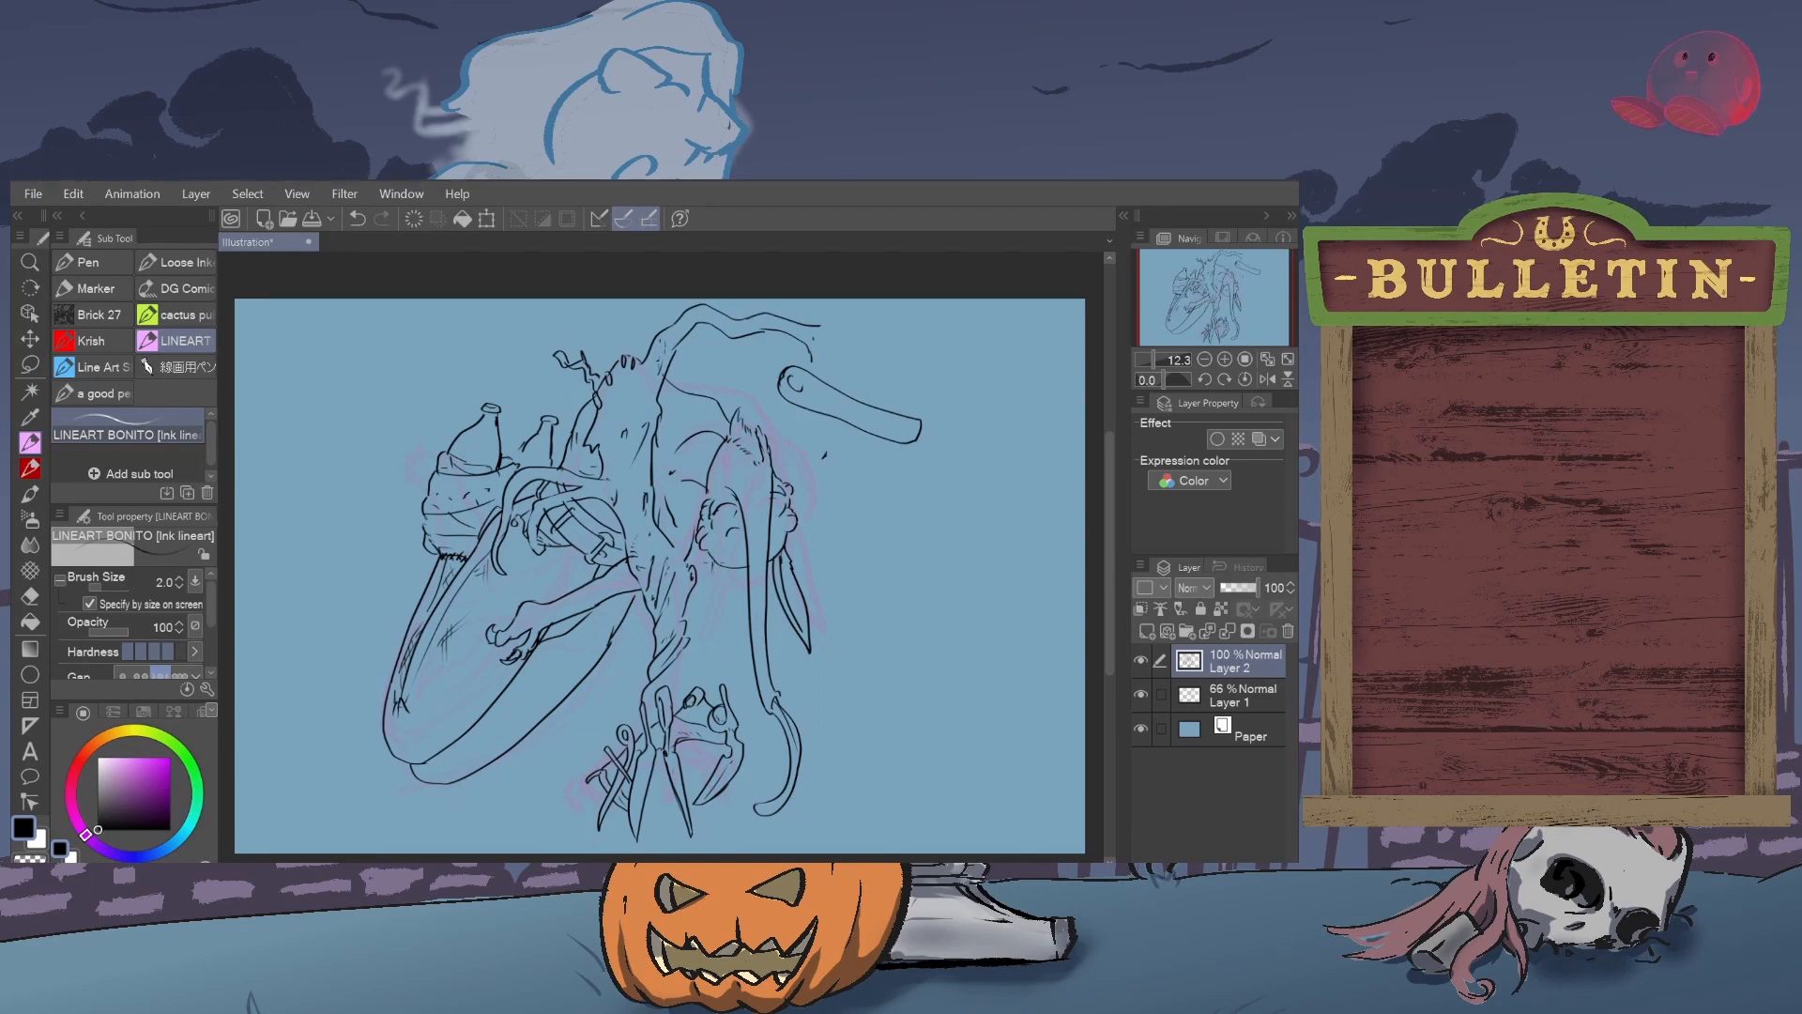
pyautogui.moveTo(711, 582); pyautogui.dragTo(708, 606)
pyautogui.moveTo(708, 609); pyautogui.dragTo(697, 652)
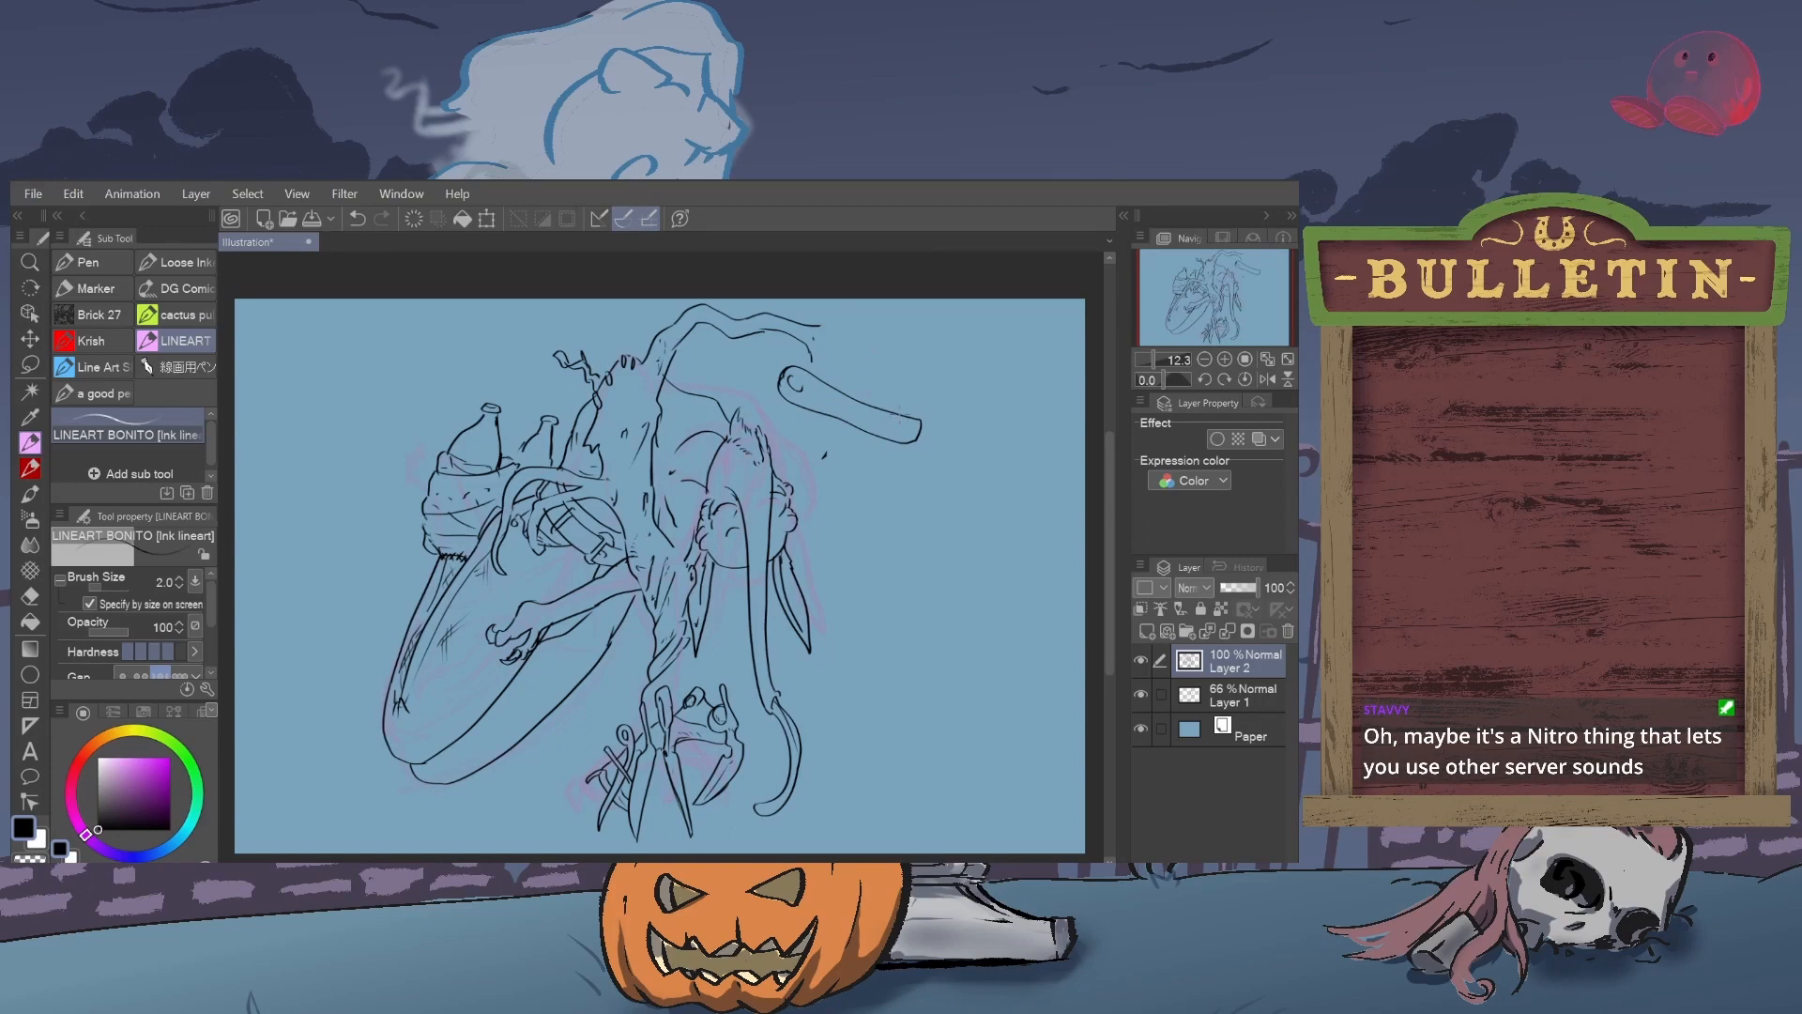
# - Erase the handle's outer part, redraw it with a flared end and ink a broad cleaver blade attached to it
pyautogui.click(30, 596)
pyautogui.moveTo(841, 410); pyautogui.dragTo(863, 393)
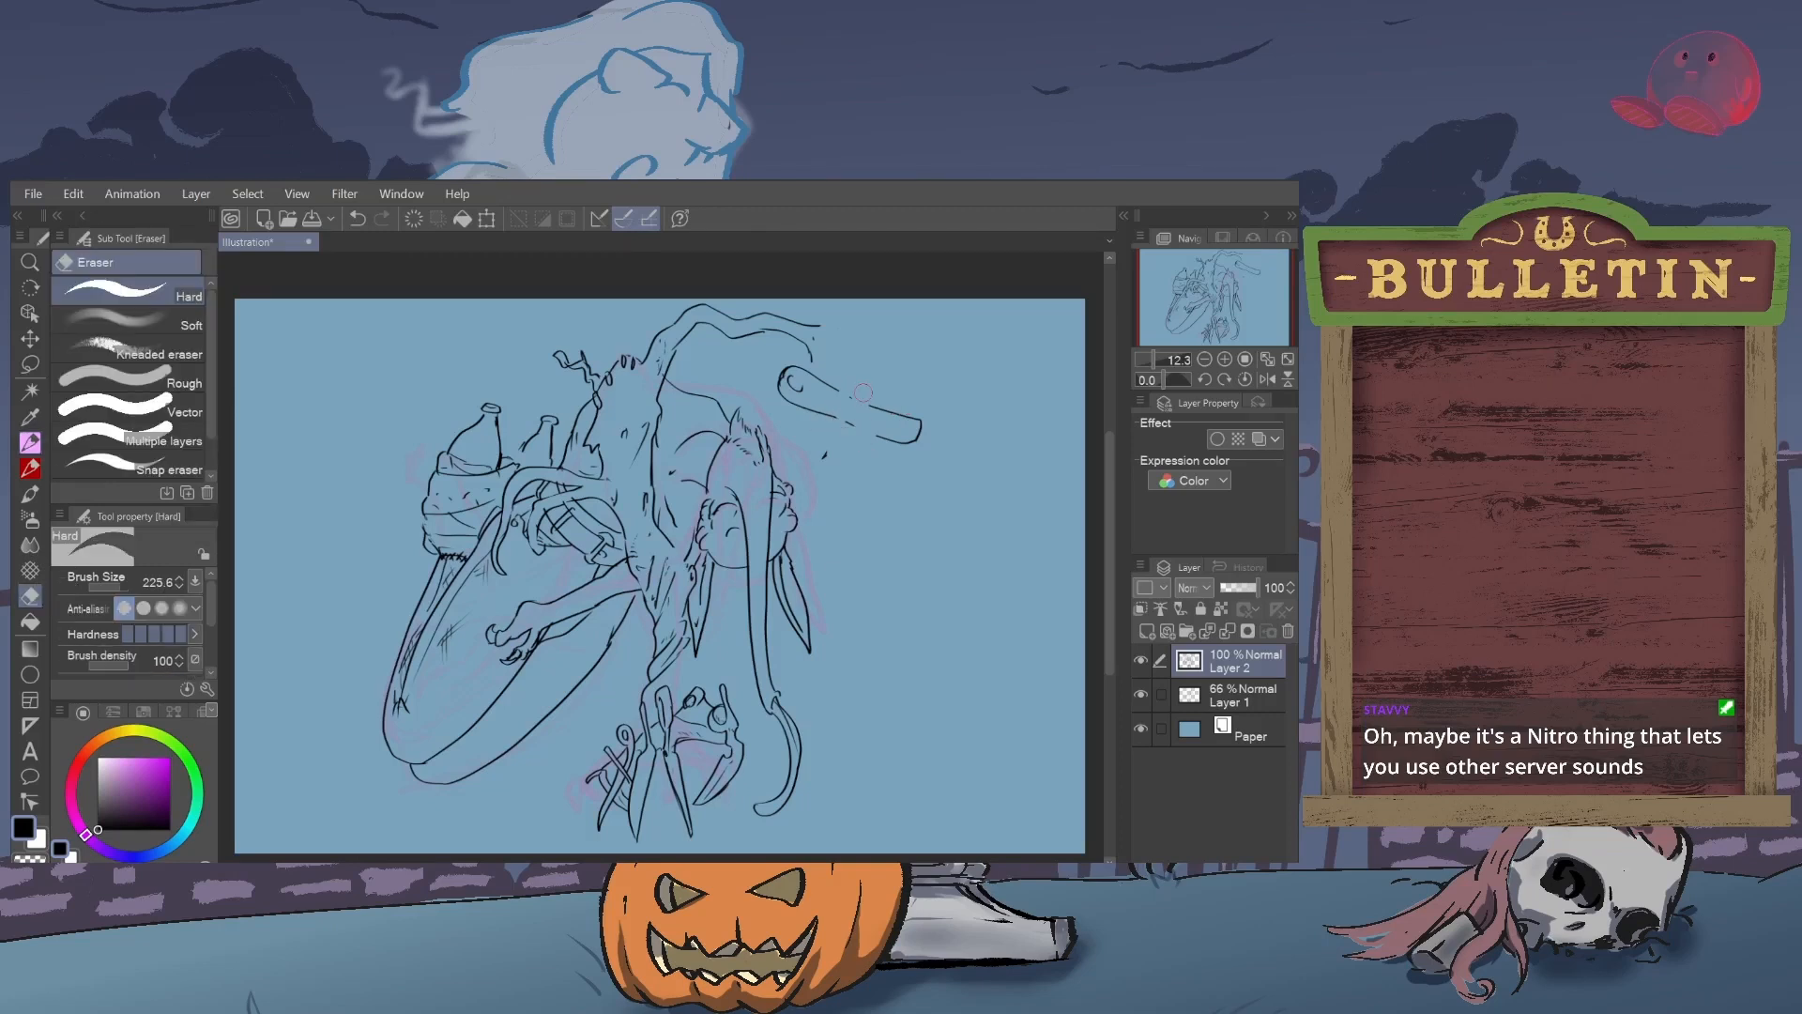
pyautogui.moveTo(879, 473)
pyautogui.mouseDown()
pyautogui.moveTo(913, 394)
pyautogui.moveTo(912, 441)
pyautogui.mouseUp()
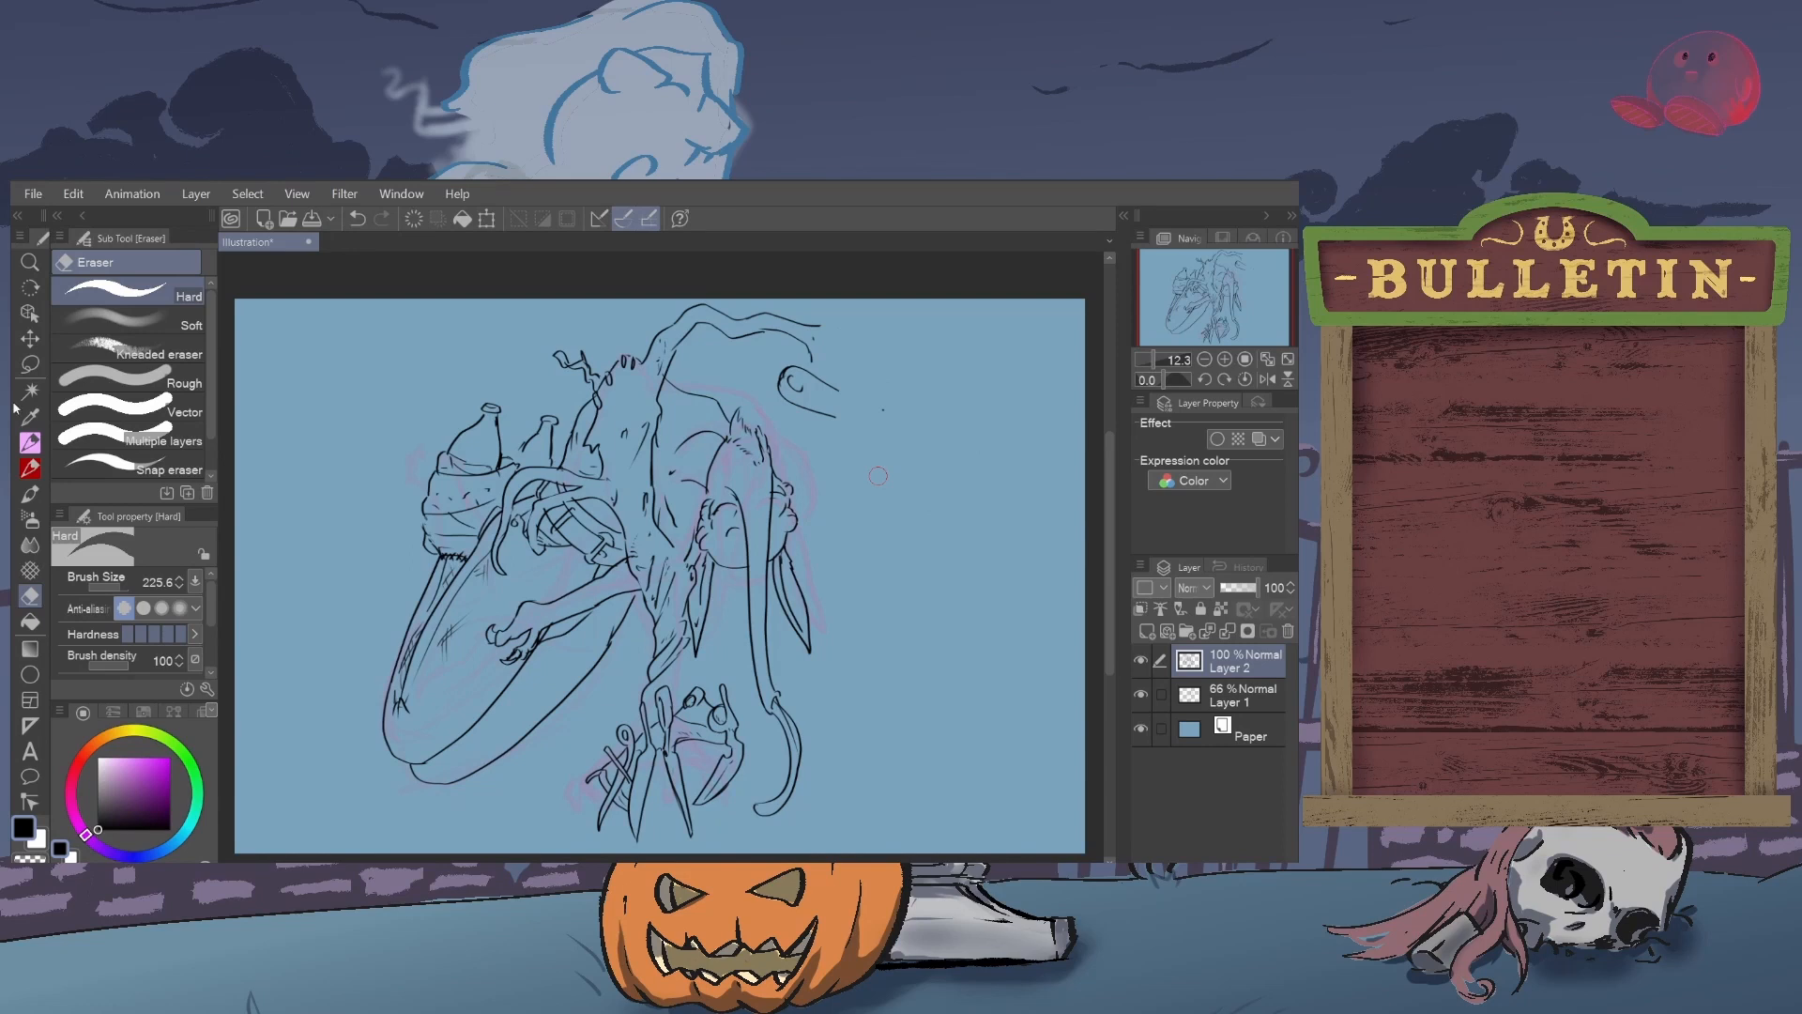
pyautogui.click(30, 443)
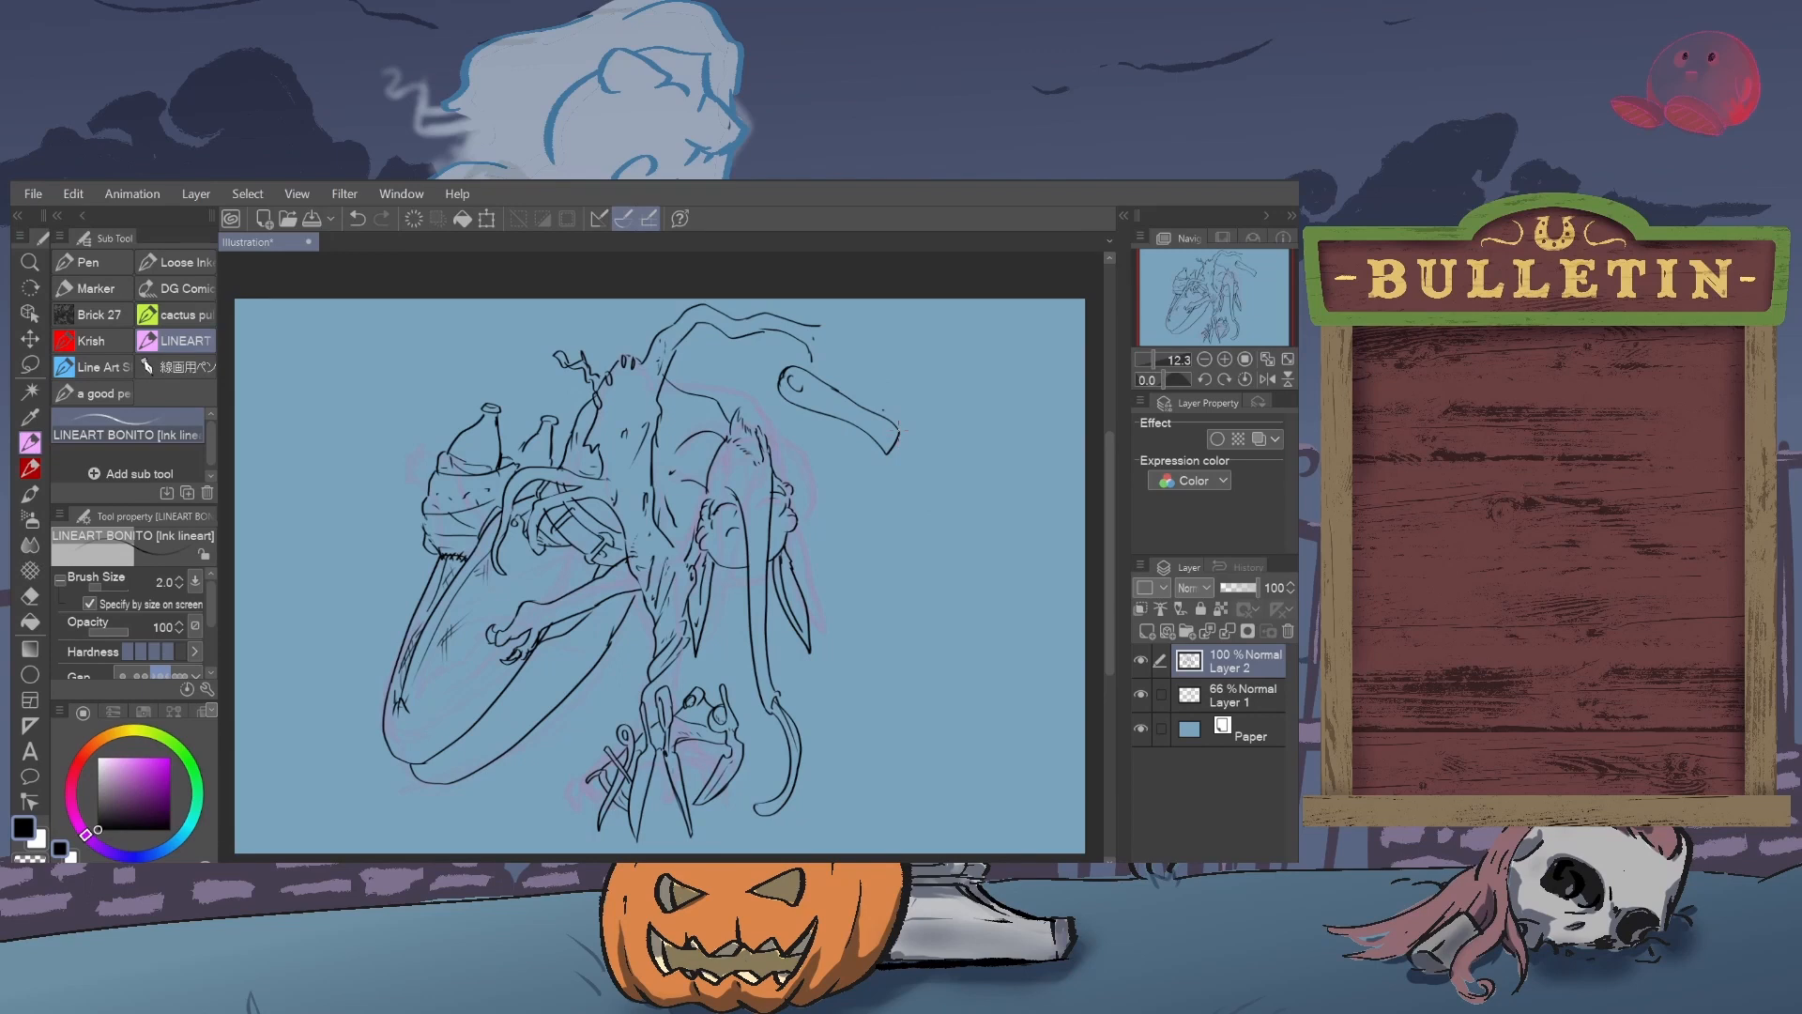
pyautogui.moveTo(898, 428)
pyautogui.mouseDown()
pyautogui.moveTo(939, 351)
pyautogui.moveTo(898, 434)
pyautogui.mouseUp()
pyautogui.moveTo(940, 354)
pyautogui.mouseDown()
pyautogui.moveTo(1008, 403)
pyautogui.moveTo(1041, 480)
pyautogui.moveTo(967, 530)
pyautogui.moveTo(894, 450)
pyautogui.mouseUp()
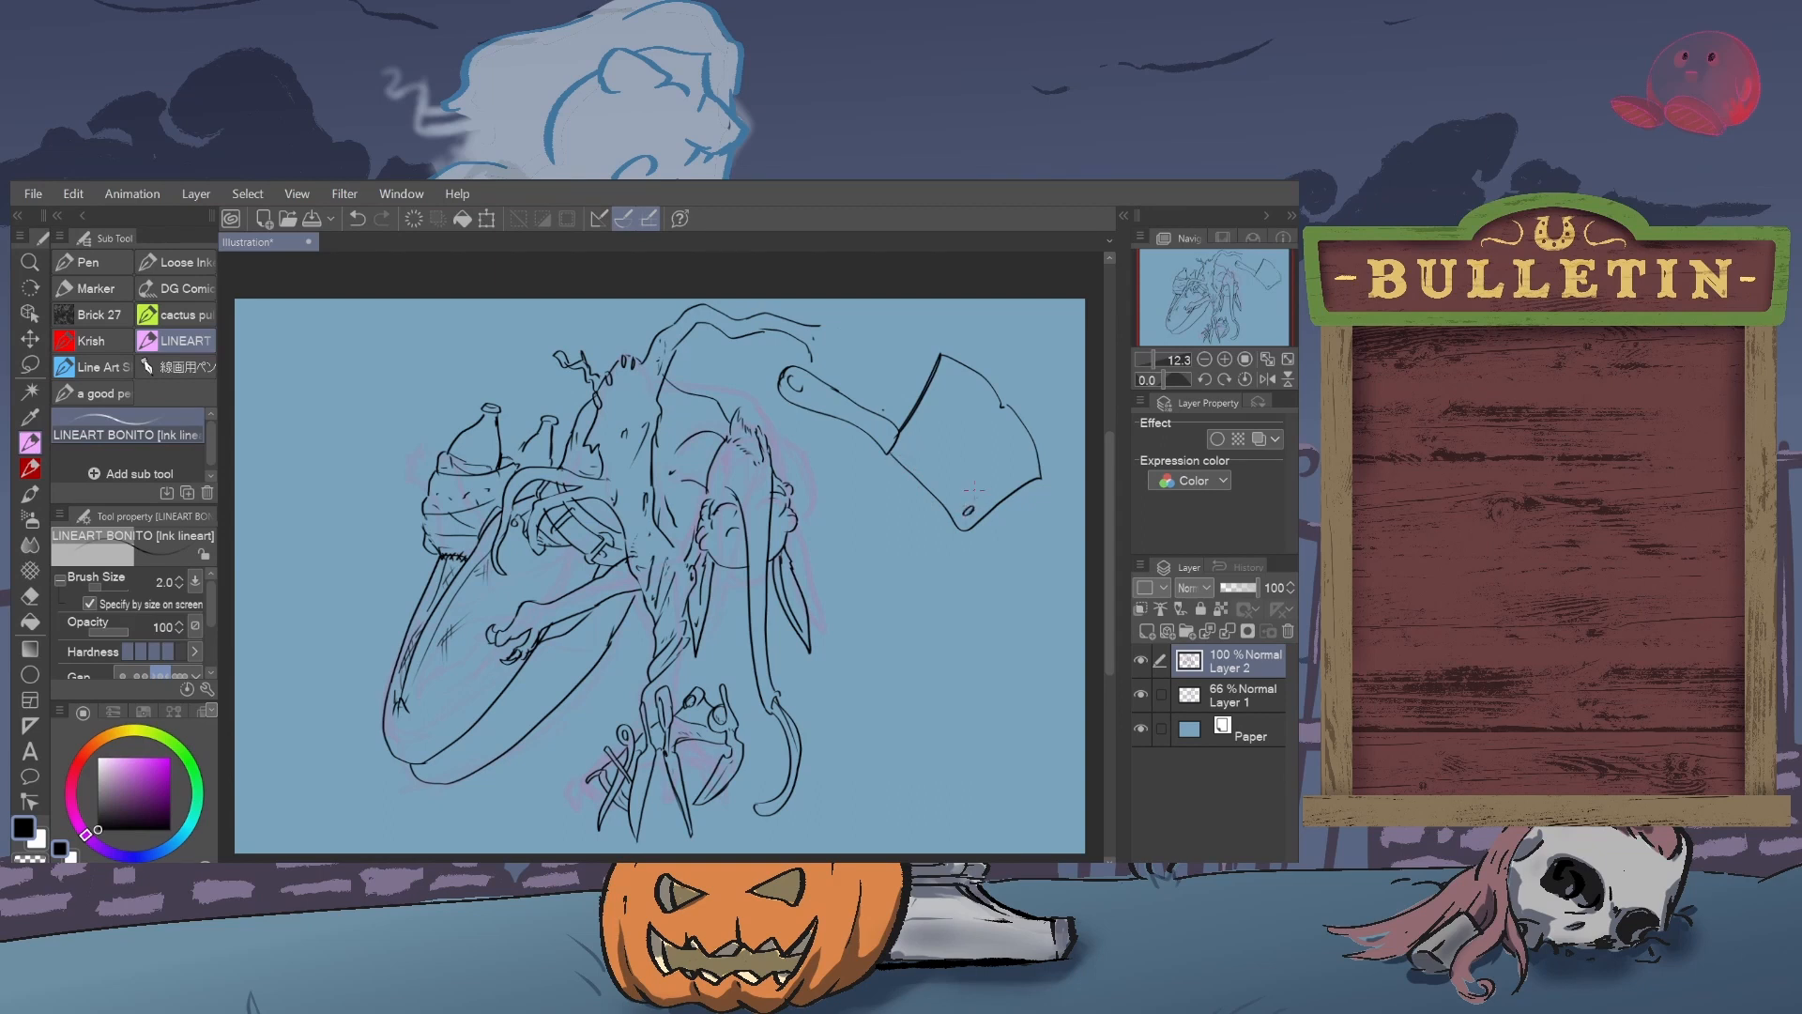
# - Ink the cutting-edge line on the cleaver blade and fingers gripping the handle, and erase the overlapping lines
pyautogui.moveTo(941, 380); pyautogui.dragTo(1013, 475)
pyautogui.moveTo(824, 392)
pyautogui.mouseDown()
pyautogui.moveTo(815, 407)
pyautogui.moveTo(831, 401)
pyautogui.mouseUp()
pyautogui.click(30, 596)
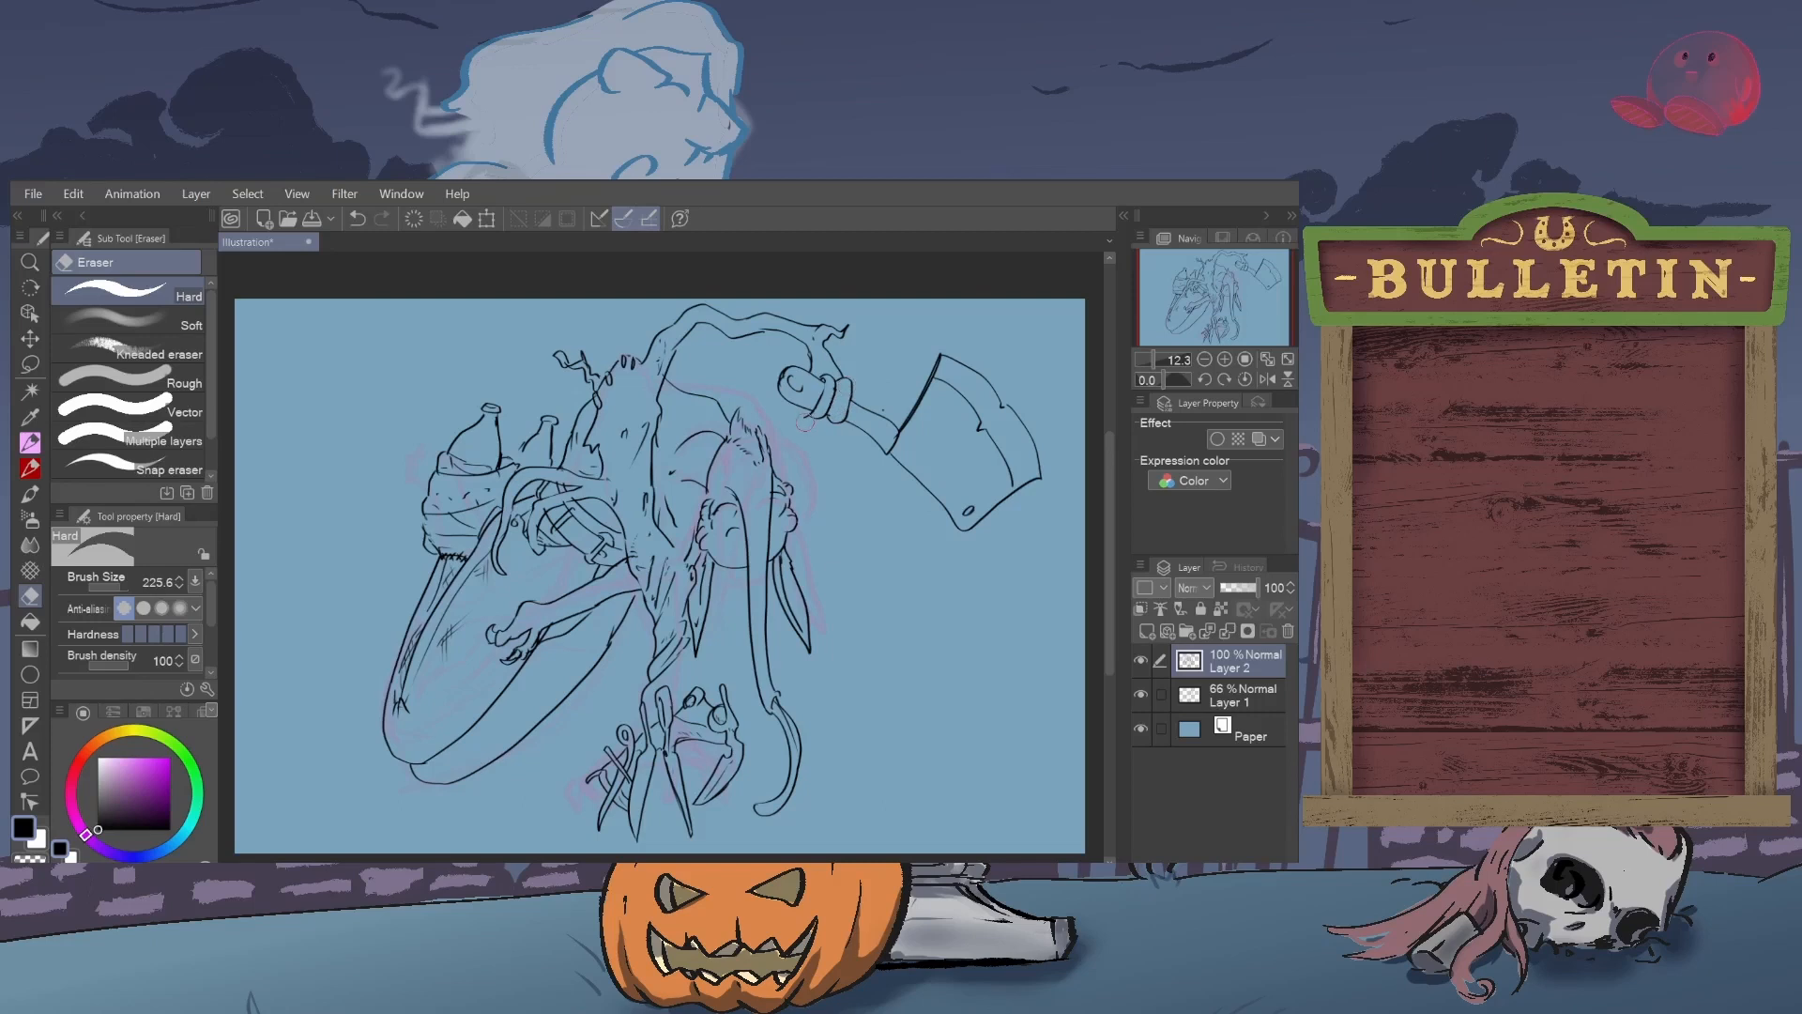
pyautogui.click(33, 443)
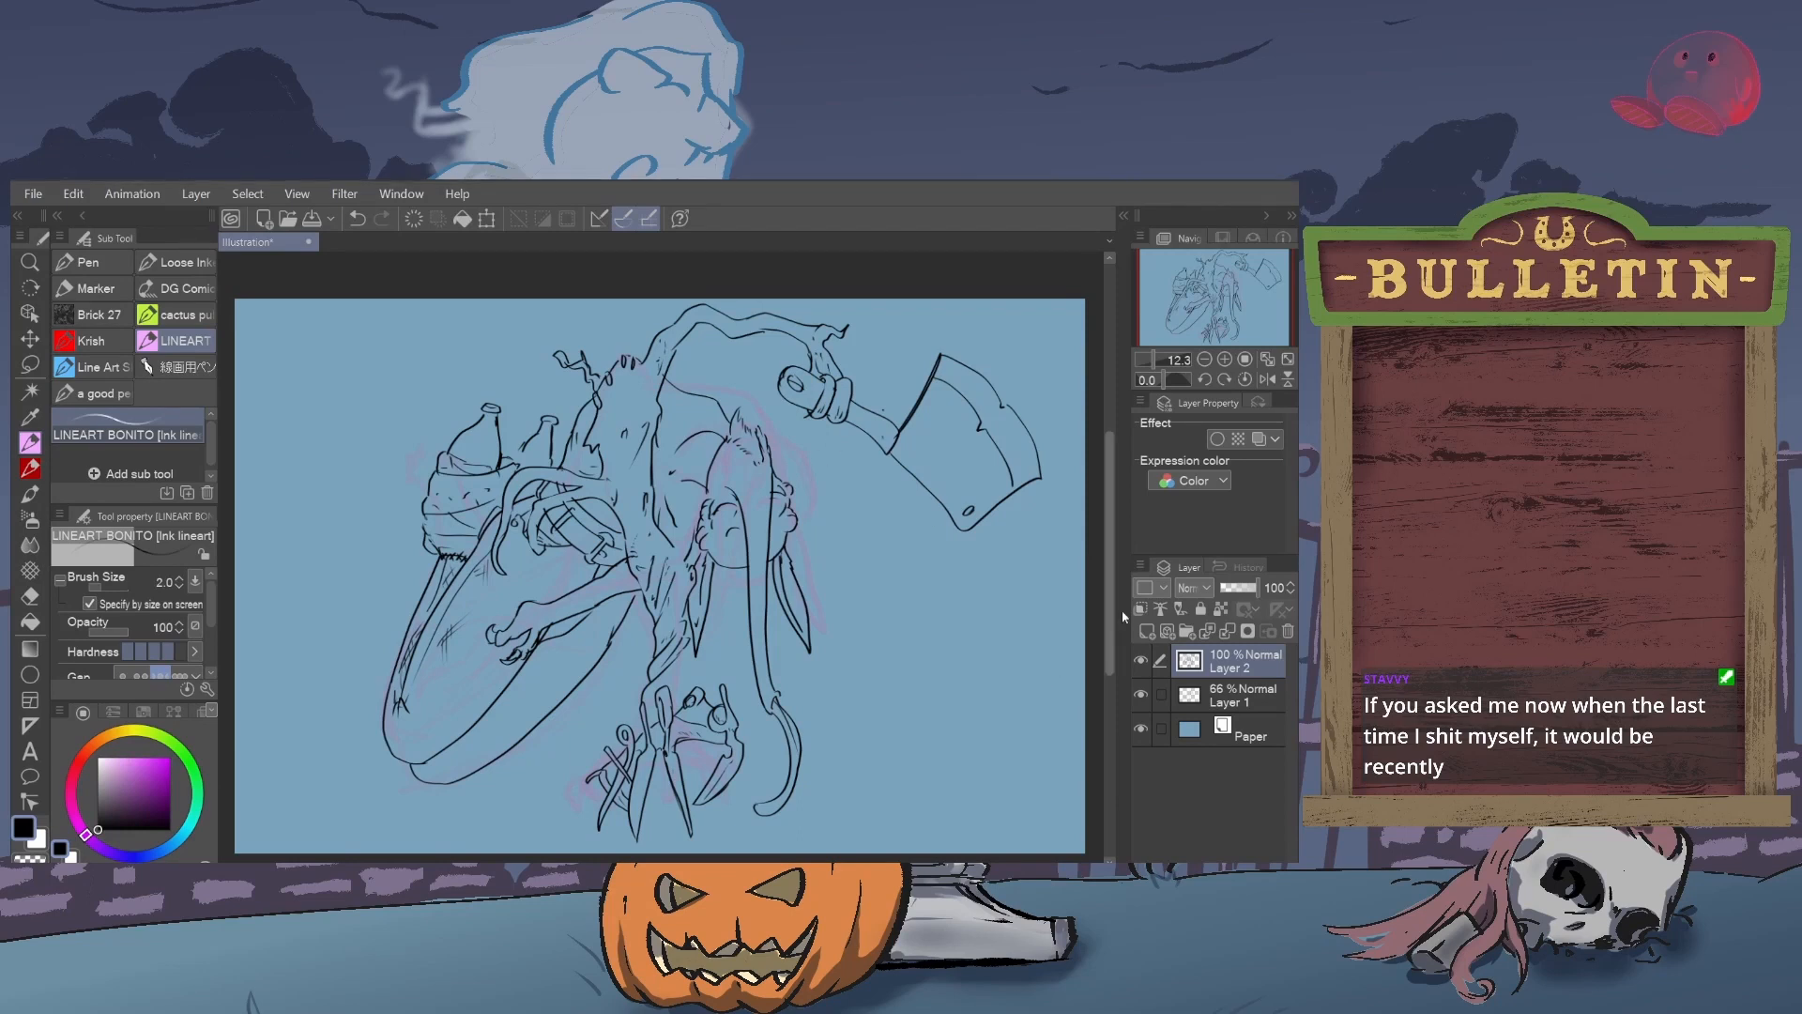
# - Hide the rough sketch on Layer 1 and erase the bundled curved lines between the bandaged shoulder and the trunk
pyautogui.click(1140, 694)
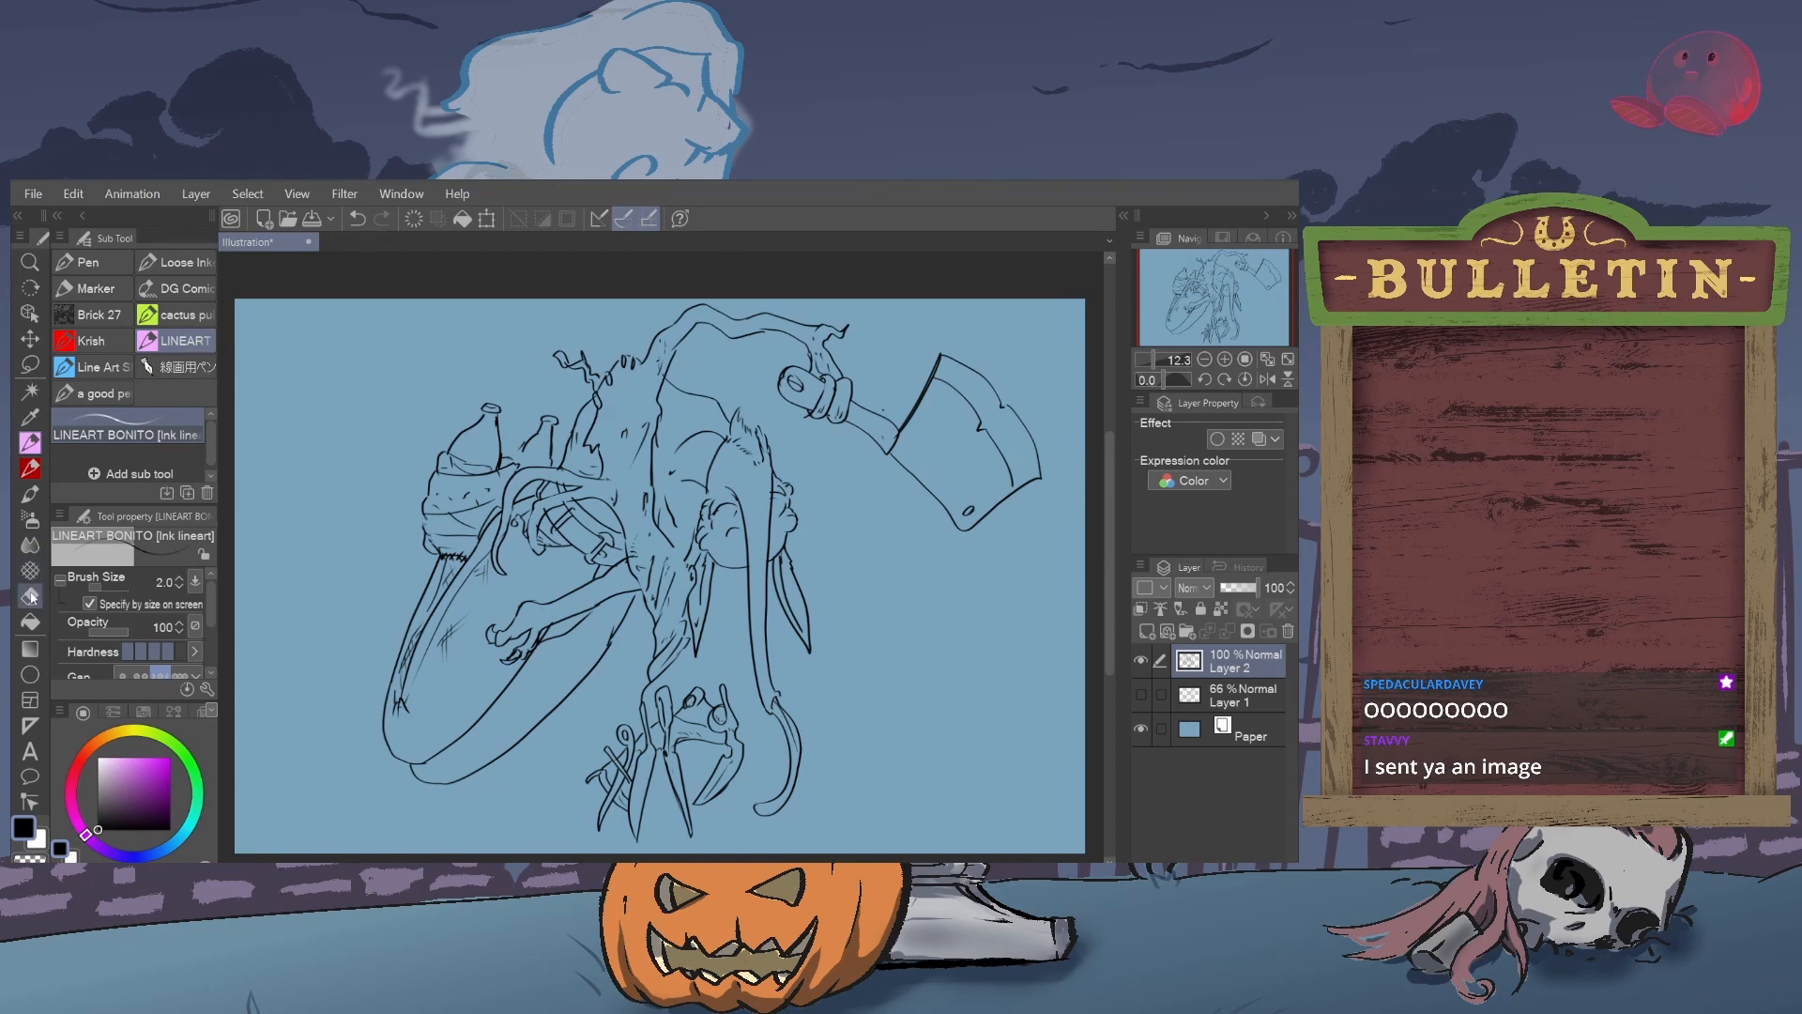
pyautogui.click(30, 595)
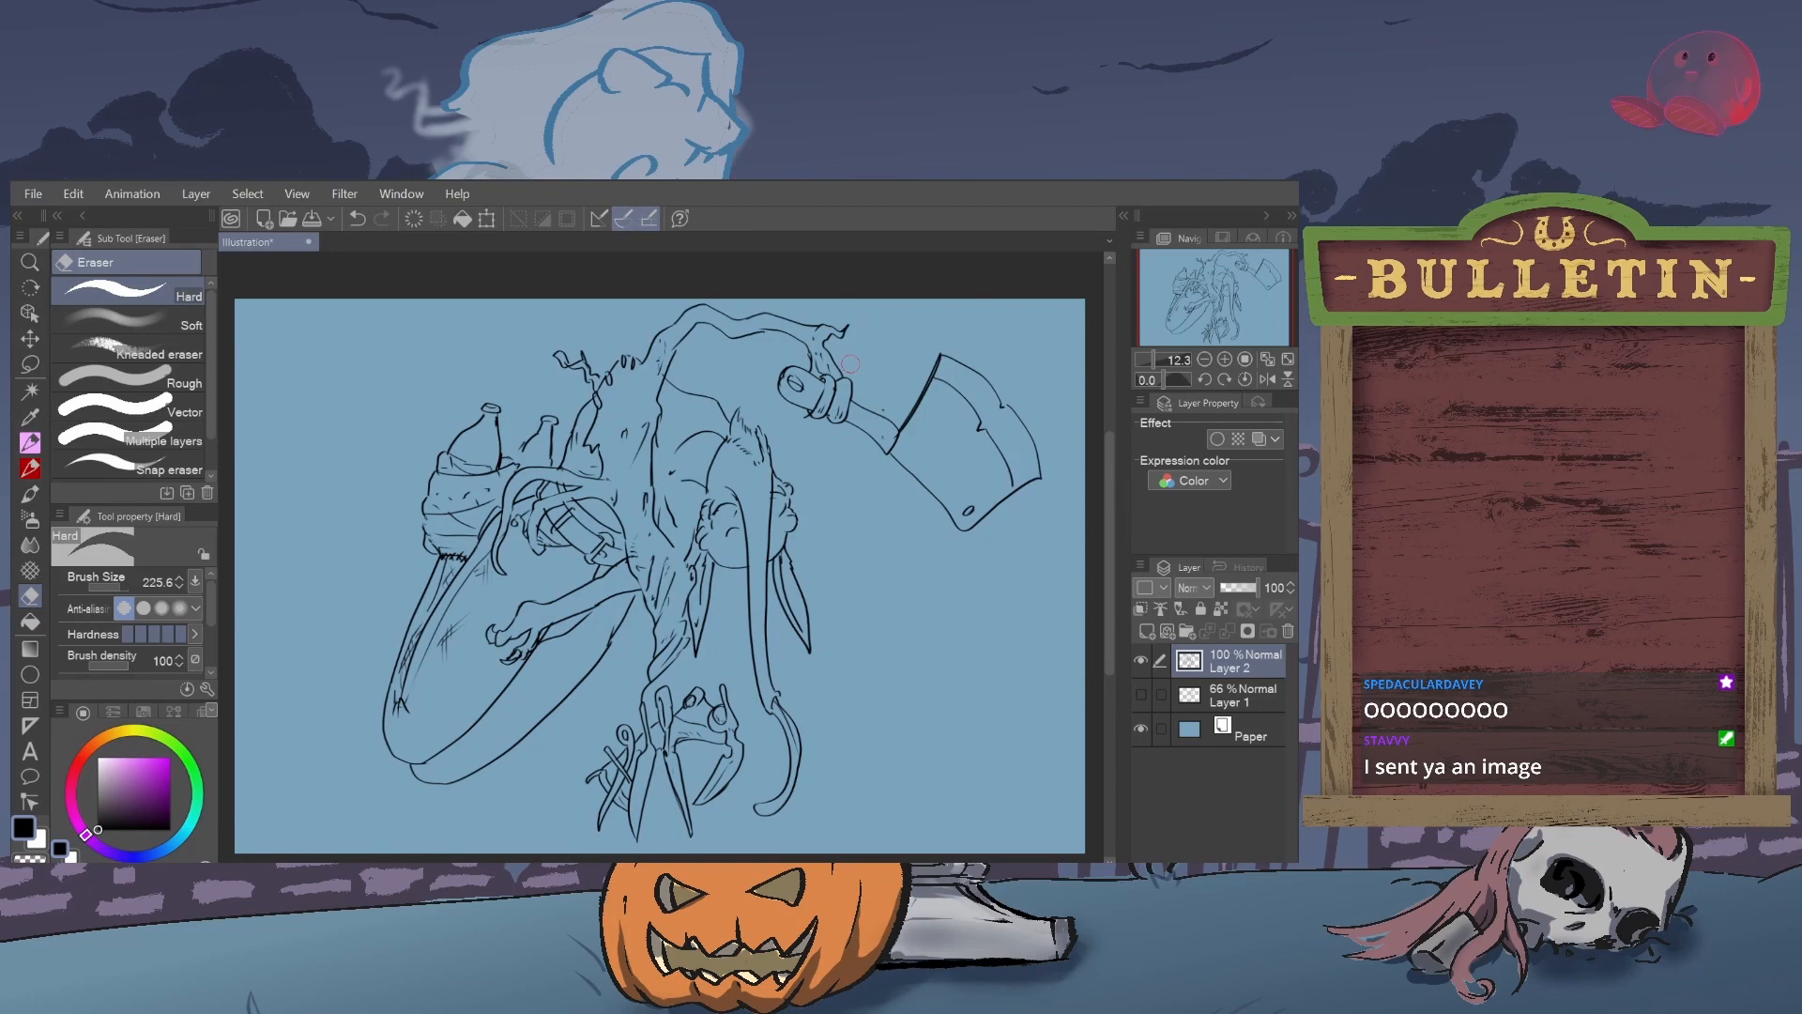
pyautogui.moveTo(563, 521)
pyautogui.mouseDown()
pyautogui.moveTo(605, 543)
pyautogui.moveTo(558, 522)
pyautogui.moveTo(591, 508)
pyautogui.moveTo(584, 552)
pyautogui.moveTo(612, 526)
pyautogui.moveTo(599, 557)
pyautogui.mouseUp()
pyautogui.hotkey('ctrl', 'z')
pyautogui.hotkey('ctrl', 'z')
pyautogui.hotkey('ctrl', 'z')
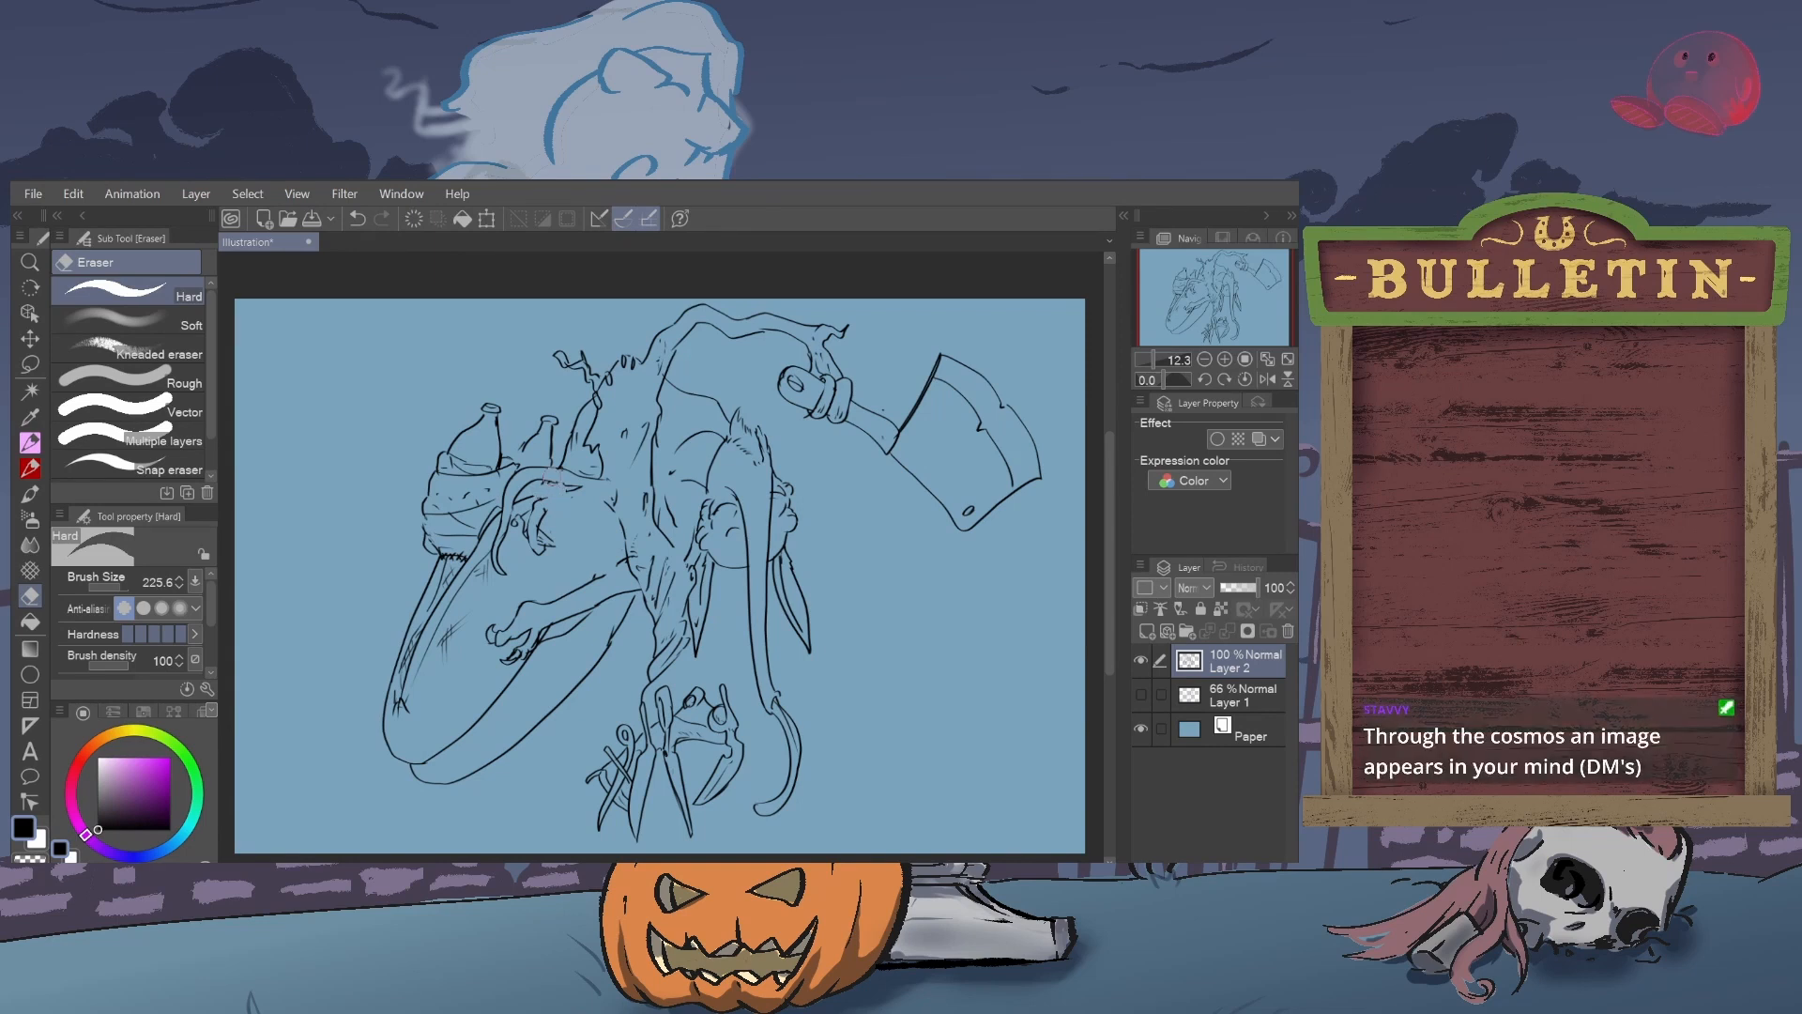
# - Ink a dense tangle of twisted strands and small bark marks in the cleared area between shoulder and trunk
pyautogui.click(30, 441)
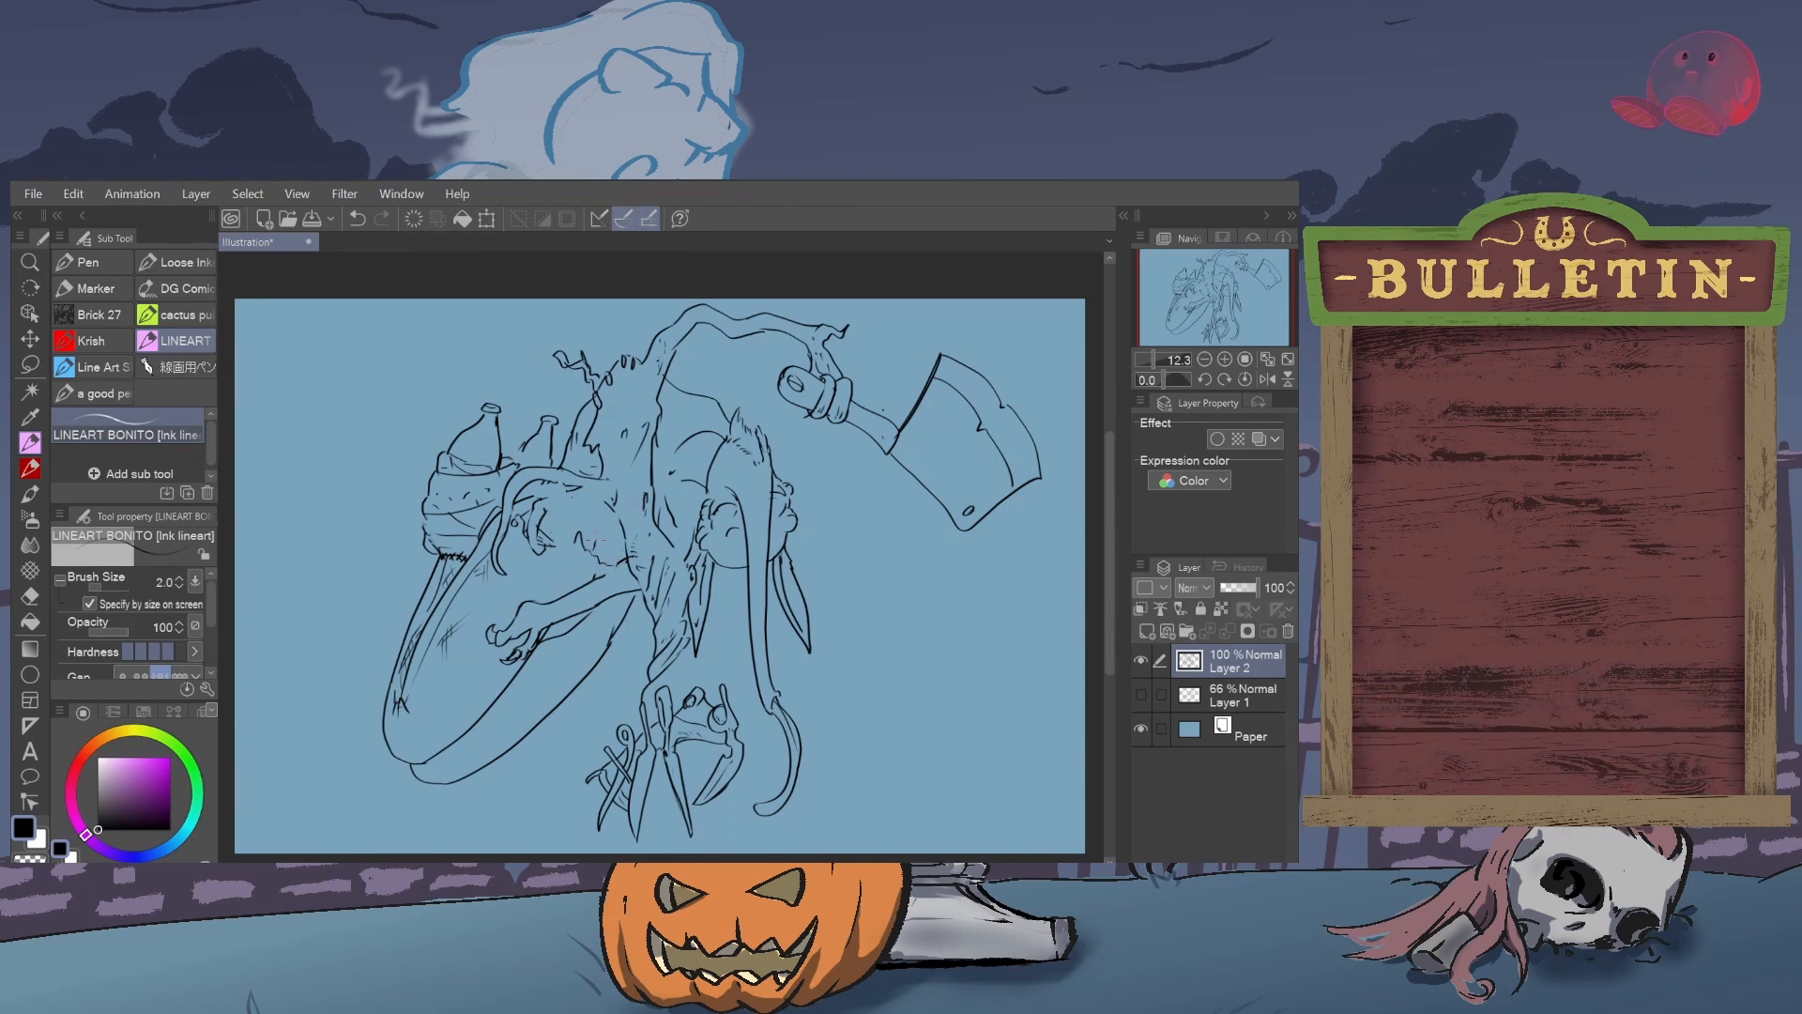
pyautogui.moveTo(597, 510); pyautogui.dragTo(597, 541)
pyautogui.hotkey('ctrl', 'z')
pyautogui.hotkey('ctrl', 'z')
pyautogui.moveTo(597, 529); pyautogui.dragTo(594, 548)
pyautogui.moveTo(597, 503); pyautogui.dragTo(585, 517)
pyautogui.moveTo(587, 495); pyautogui.dragTo(570, 519)
pyautogui.moveTo(590, 560)
pyautogui.mouseDown()
pyautogui.moveTo(579, 573)
pyautogui.moveTo(559, 523)
pyautogui.mouseUp()
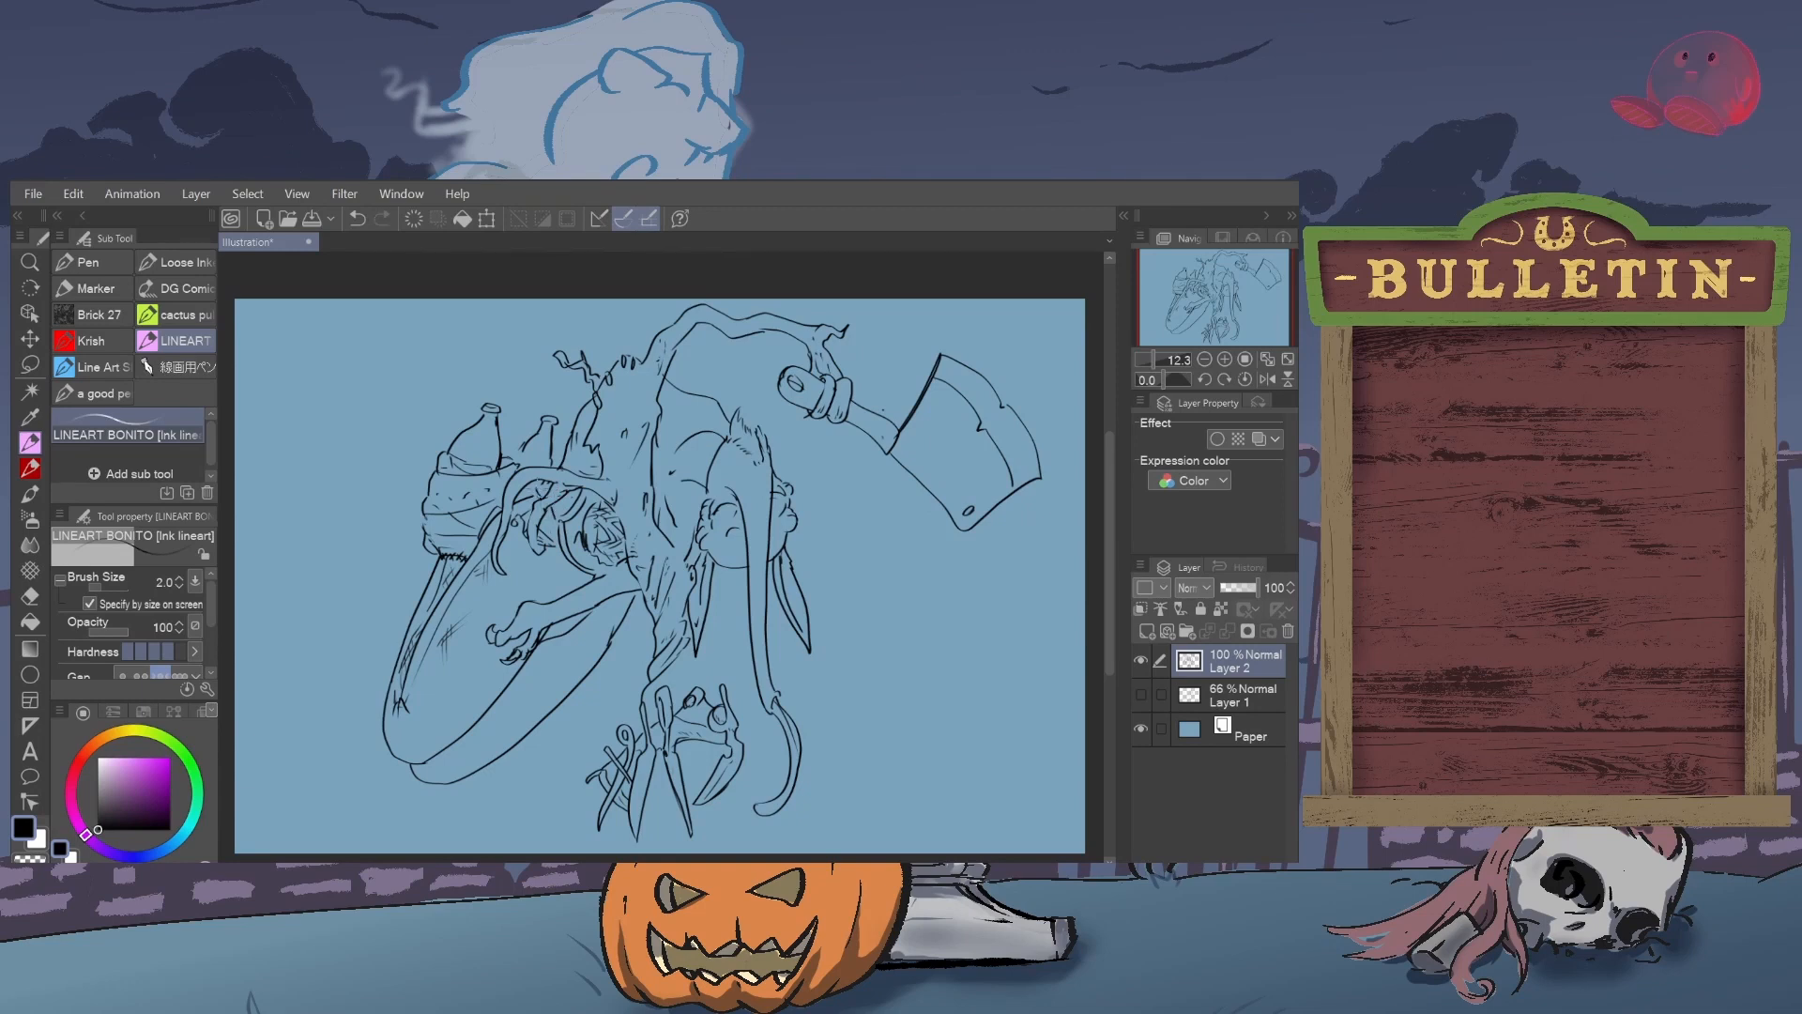
pyautogui.moveTo(547, 475); pyautogui.dragTo(537, 488)
# - Add a new raster layer between Layer 1 and the line art, and choose the sketch brush with a muted grey
pyautogui.click(1235, 700)
pyautogui.click(1165, 631)
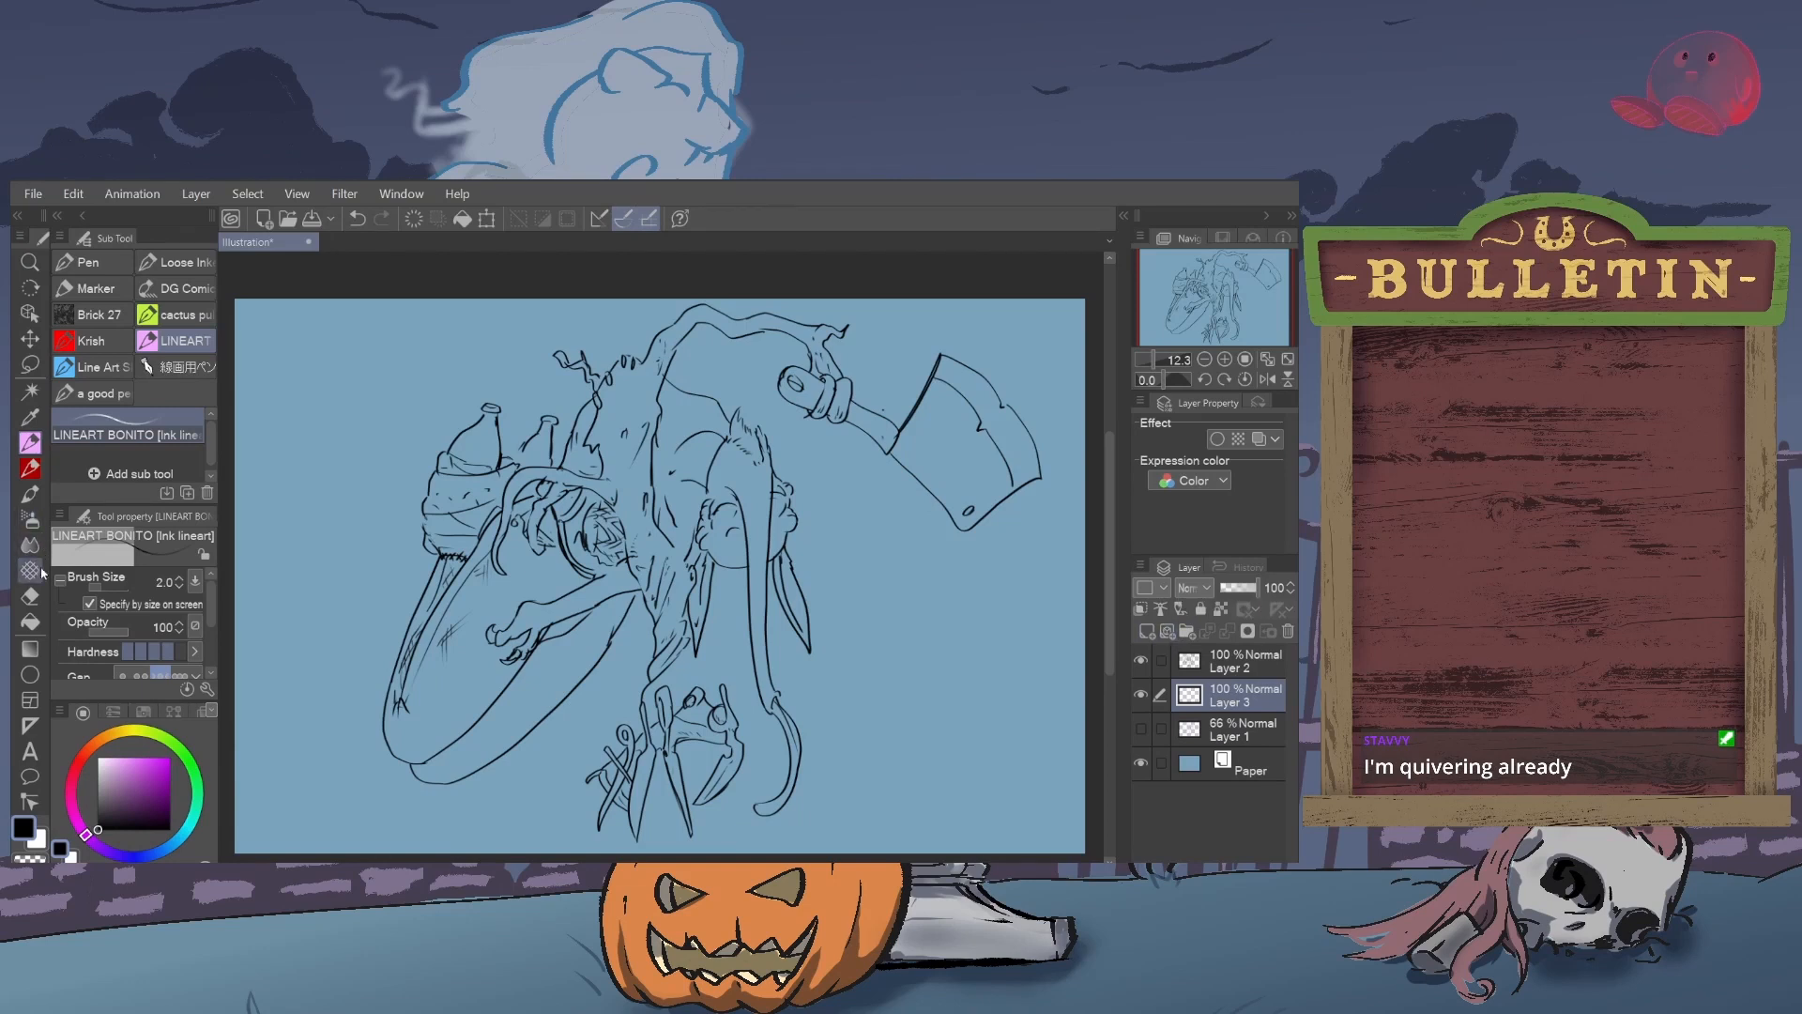
pyautogui.click(31, 494)
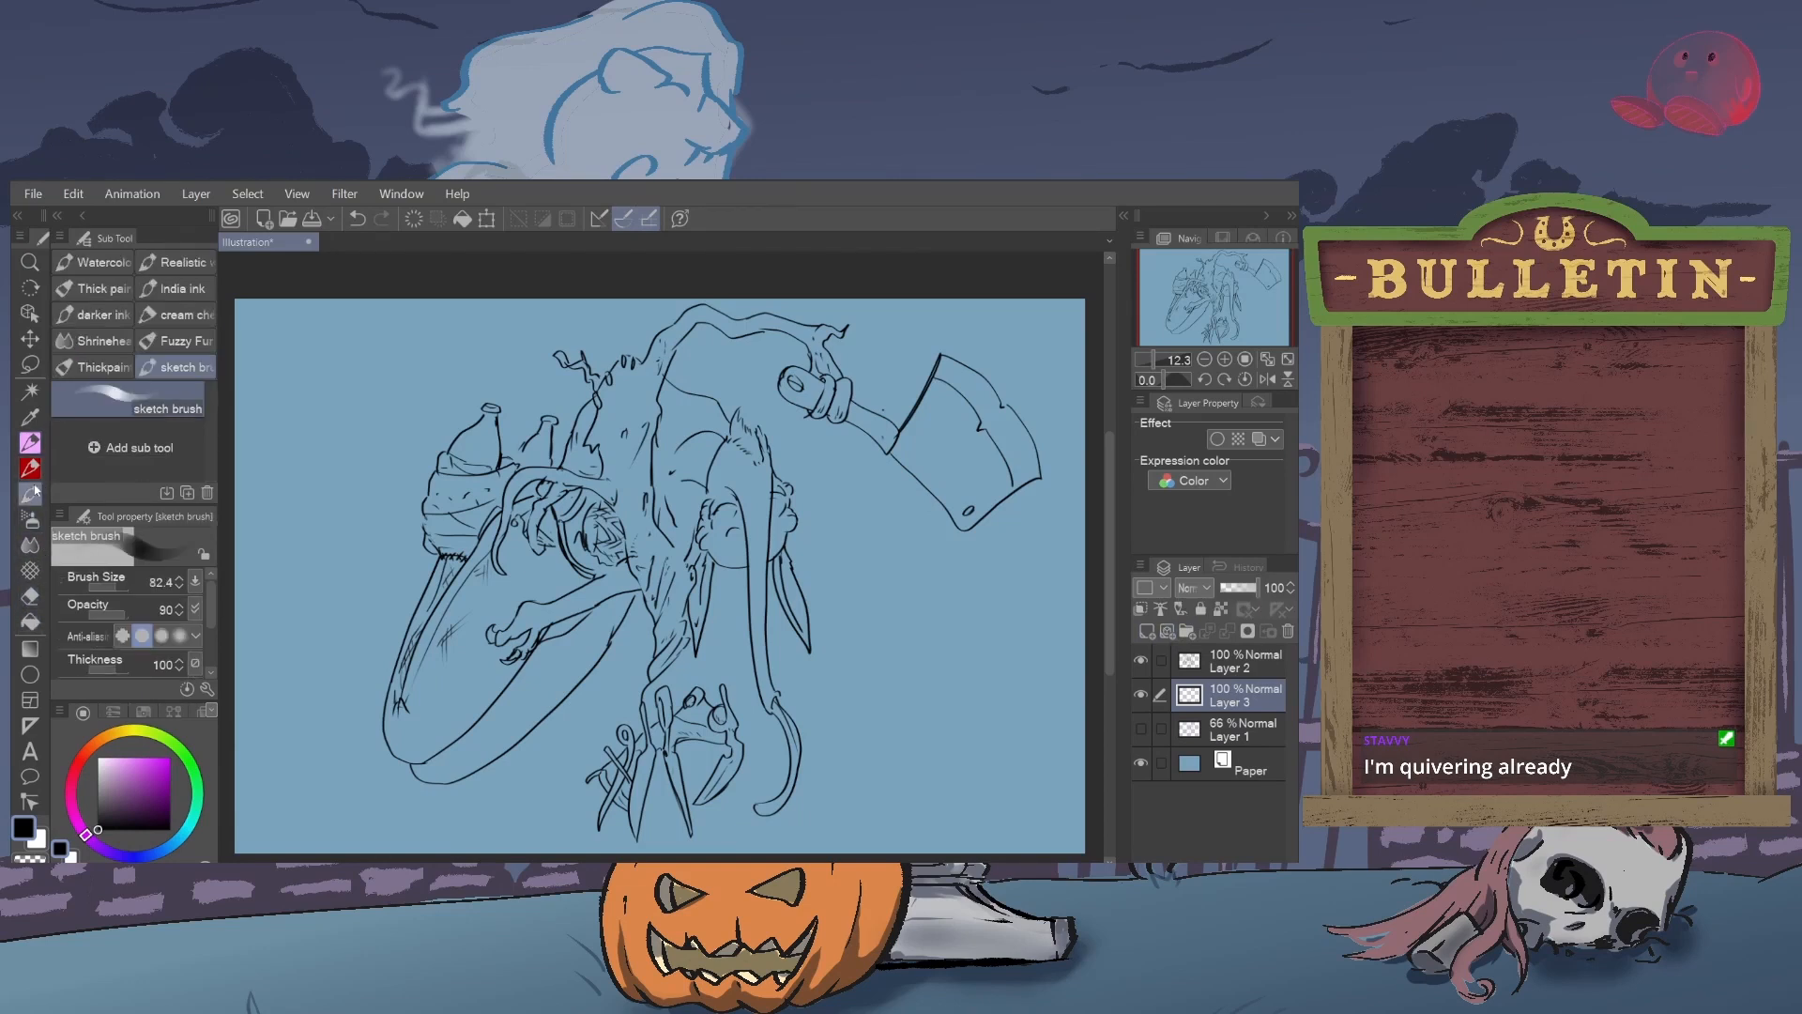
pyautogui.click(98, 791)
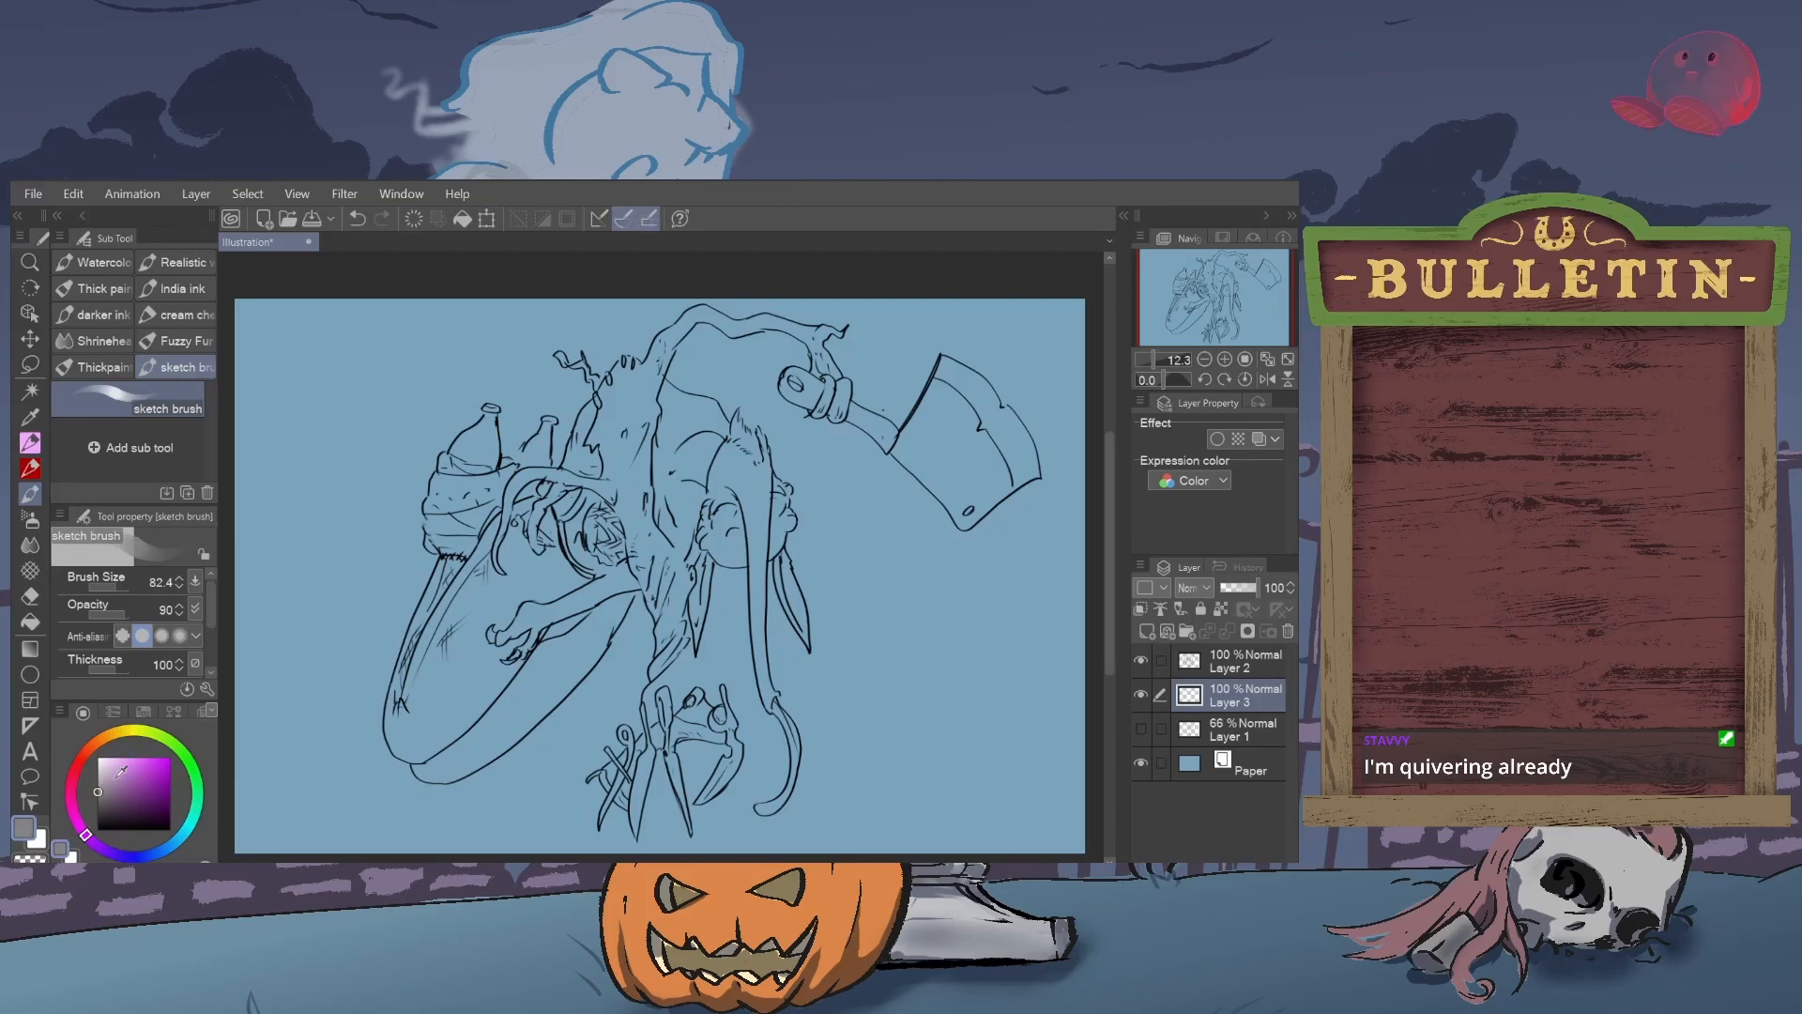